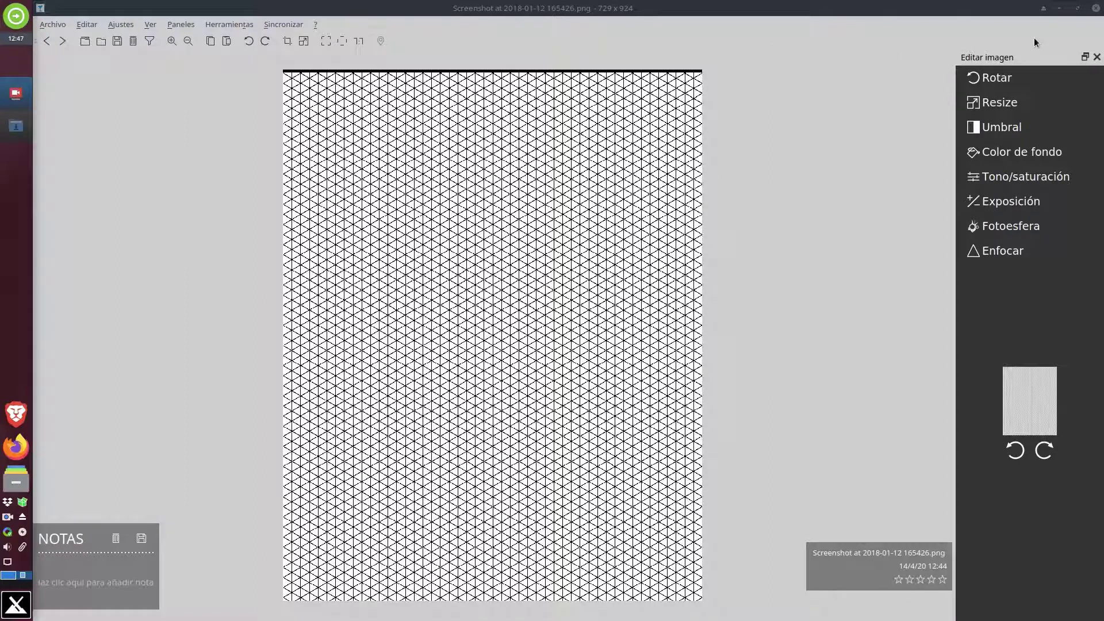
# Close the isometric grid image and launch Inkscape 0.92.4 from the Windows desktop
pyautogui.click(1096, 8)
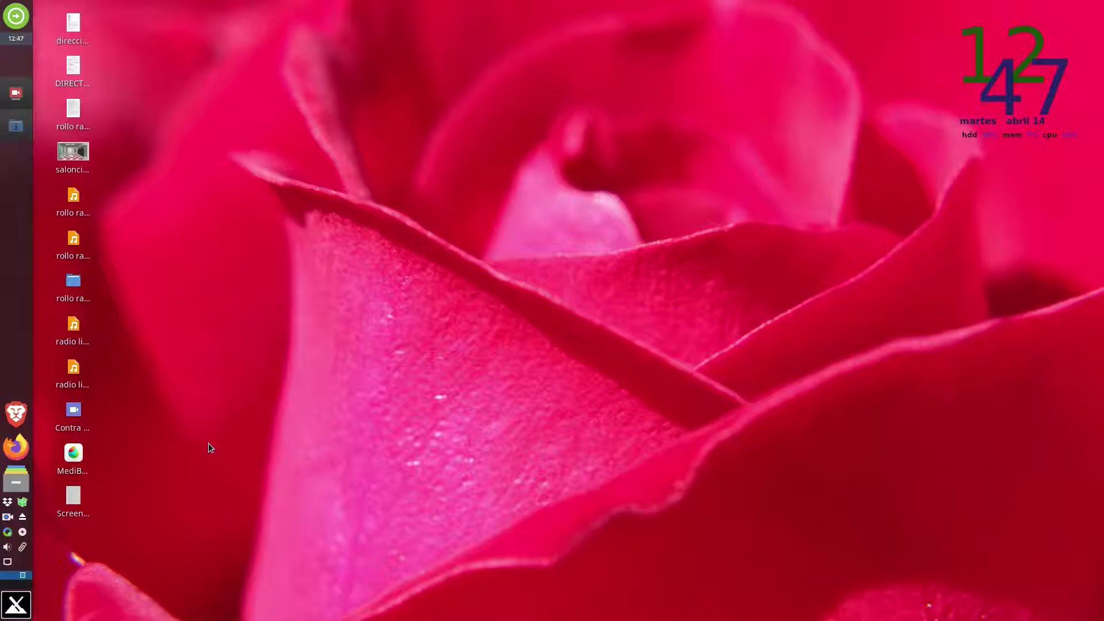
pyautogui.click(16, 603)
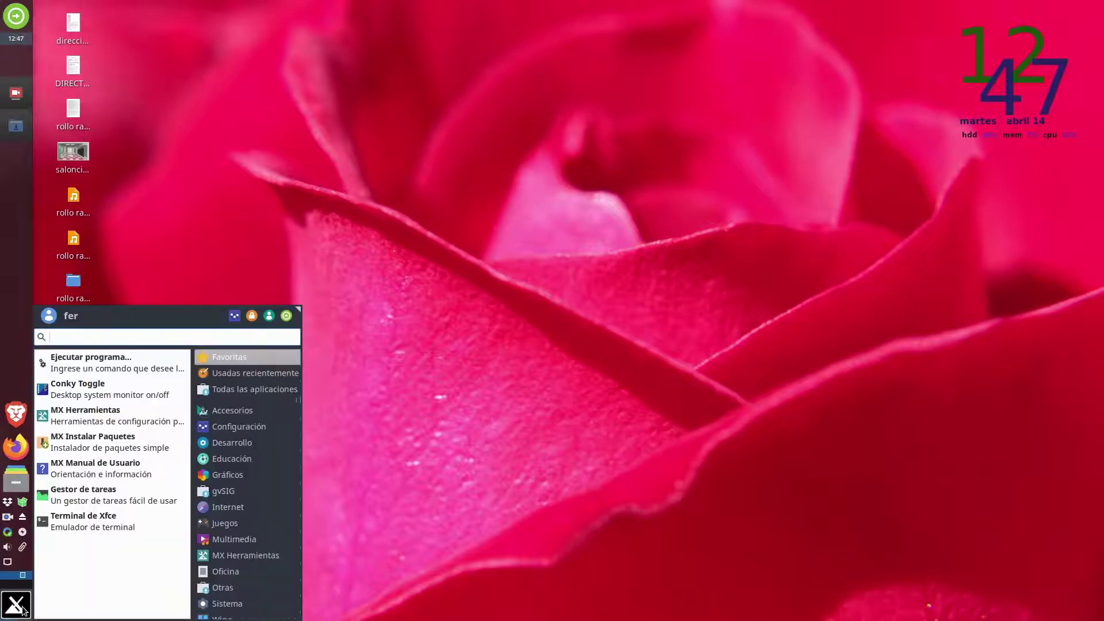
pyautogui.click(241, 476)
pyautogui.click(124, 418)
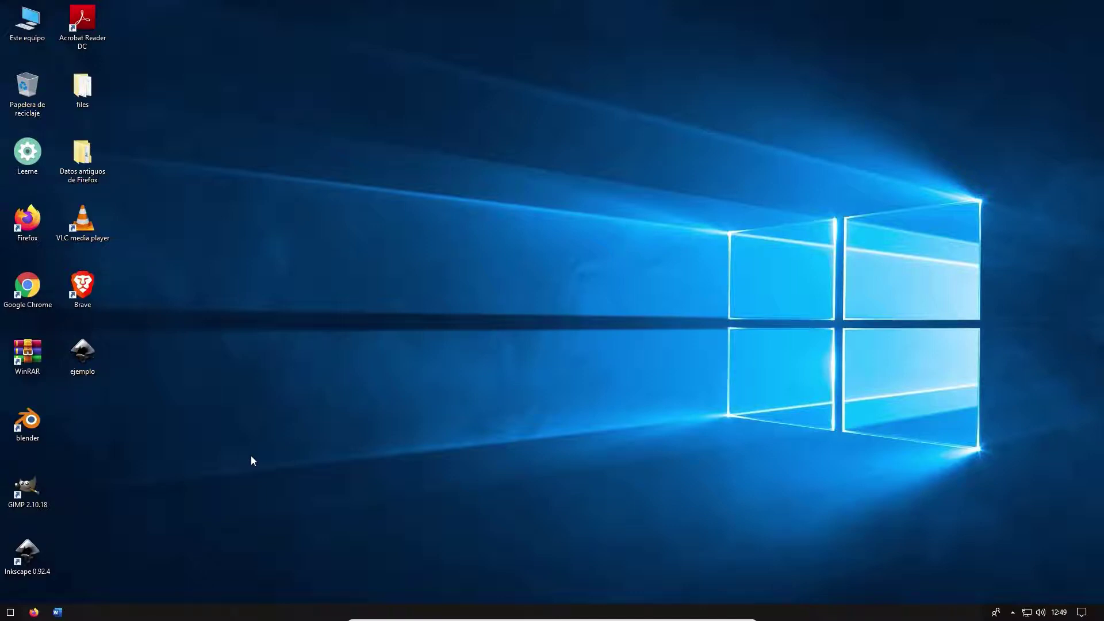
pyautogui.doubleClick(32, 551)
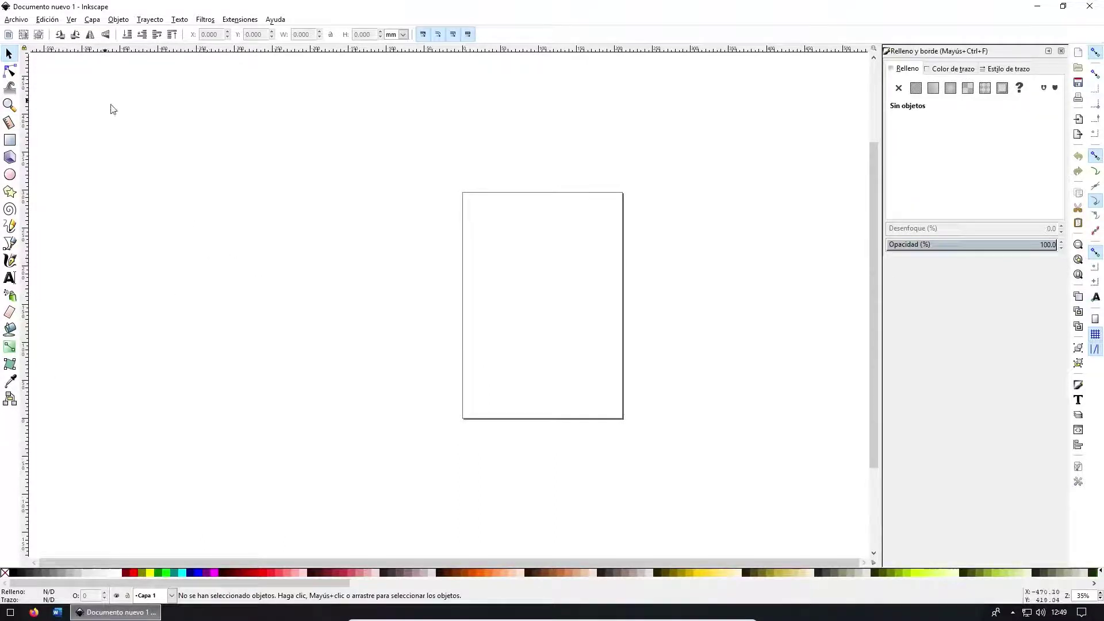
# Add a new axonometric grid (Rejilla axonométrica) in the document properties, keeping its default settings, and close the dialog
pyautogui.click(19, 21)
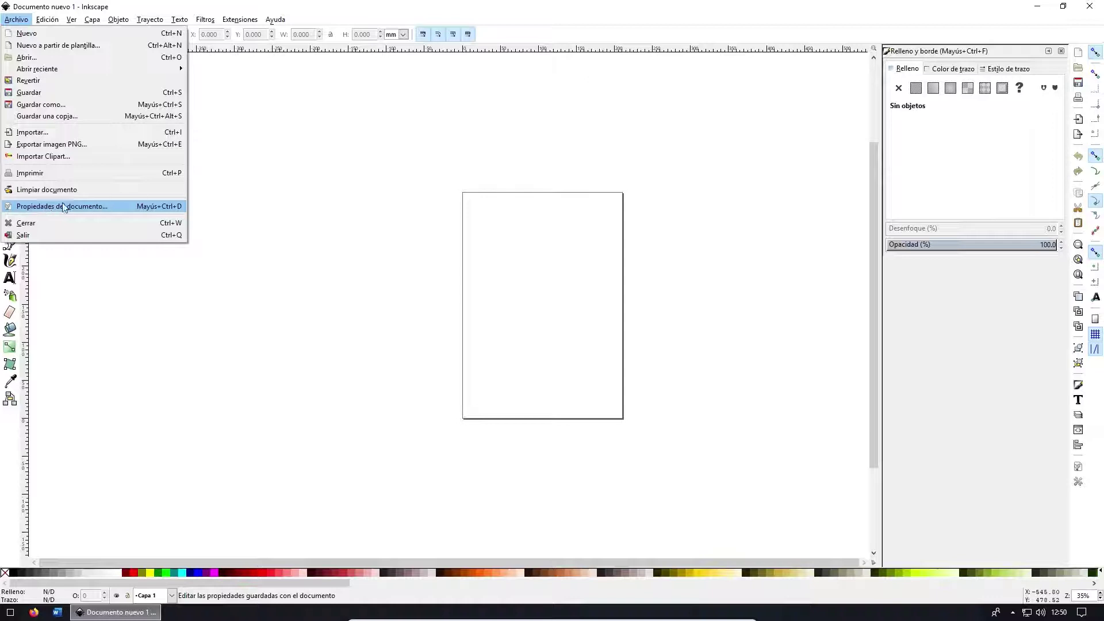
pyautogui.click(95, 209)
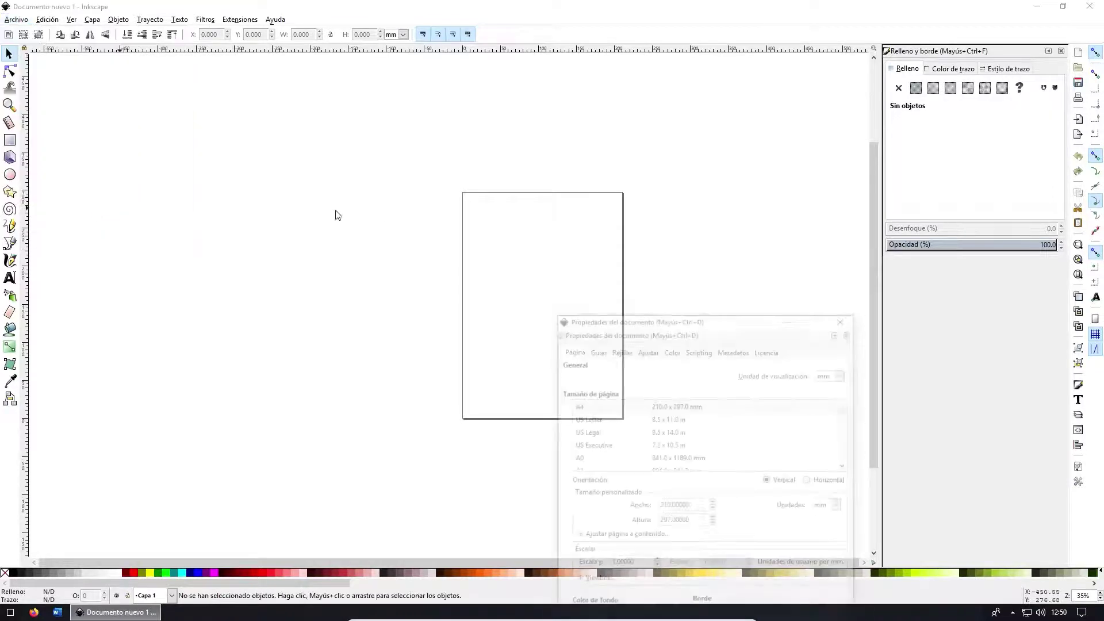
pyautogui.moveTo(663, 322); pyautogui.dragTo(475, 85)
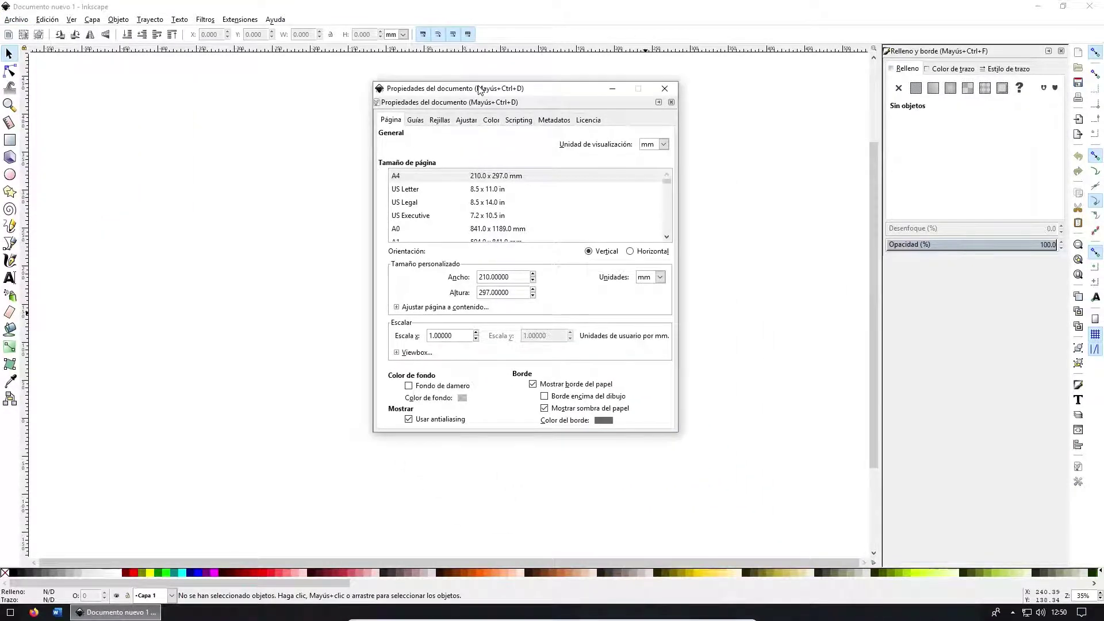
pyautogui.click(441, 121)
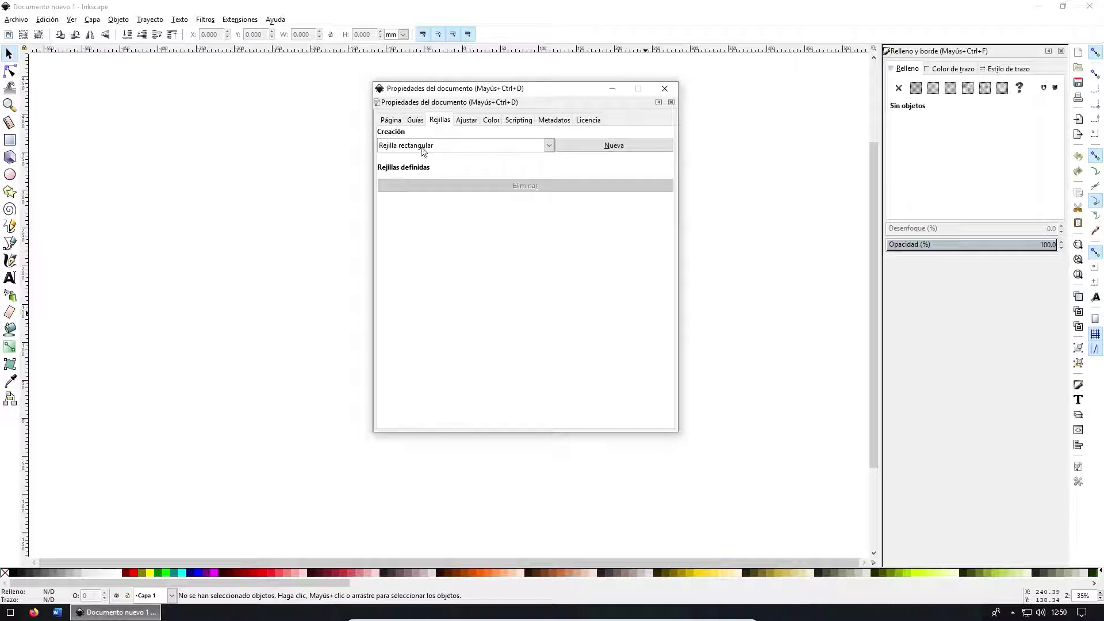
pyautogui.click(549, 147)
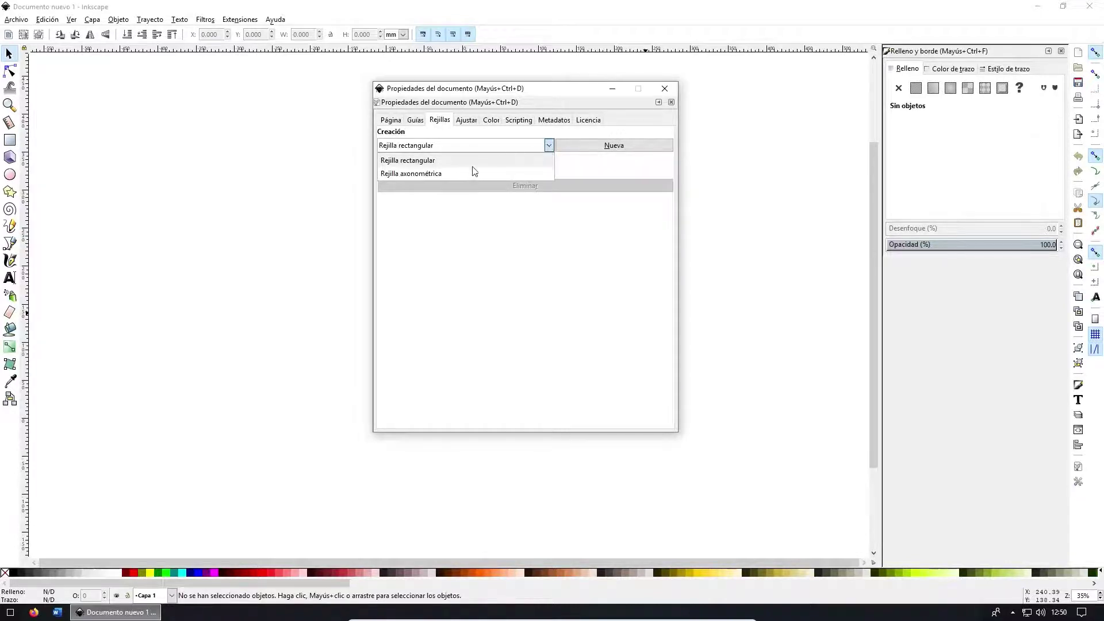
pyautogui.click(440, 172)
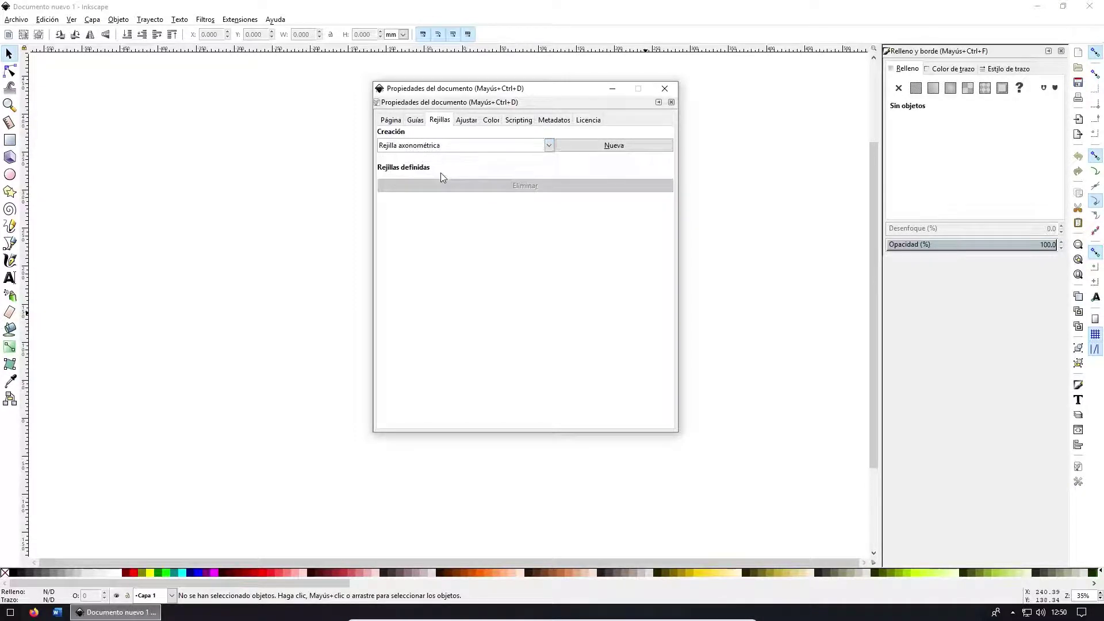
pyautogui.click(631, 148)
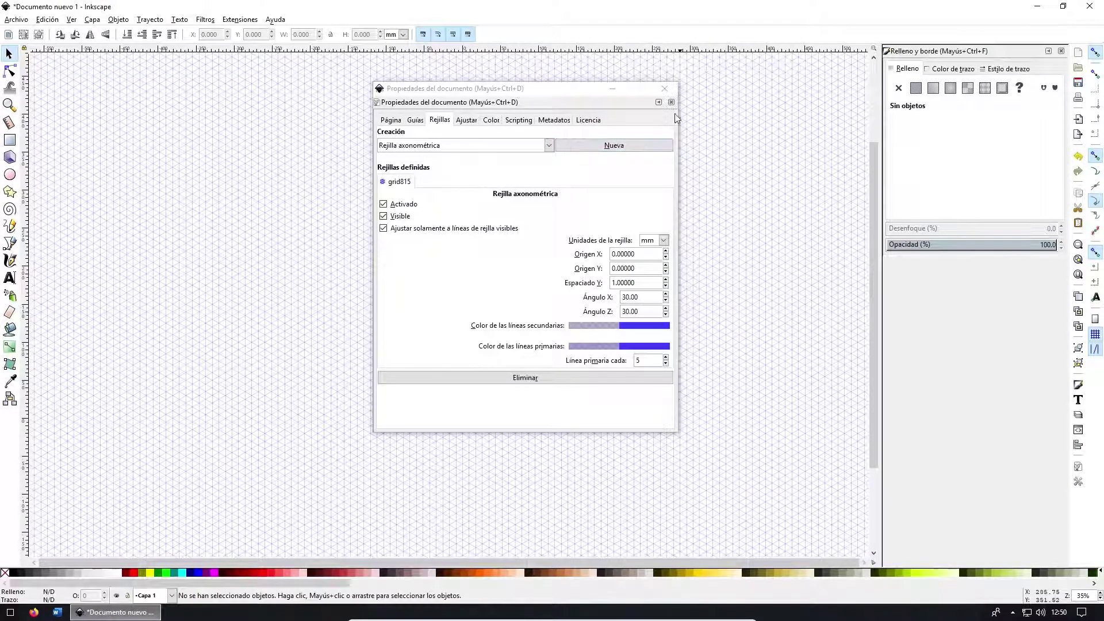
pyautogui.click(664, 88)
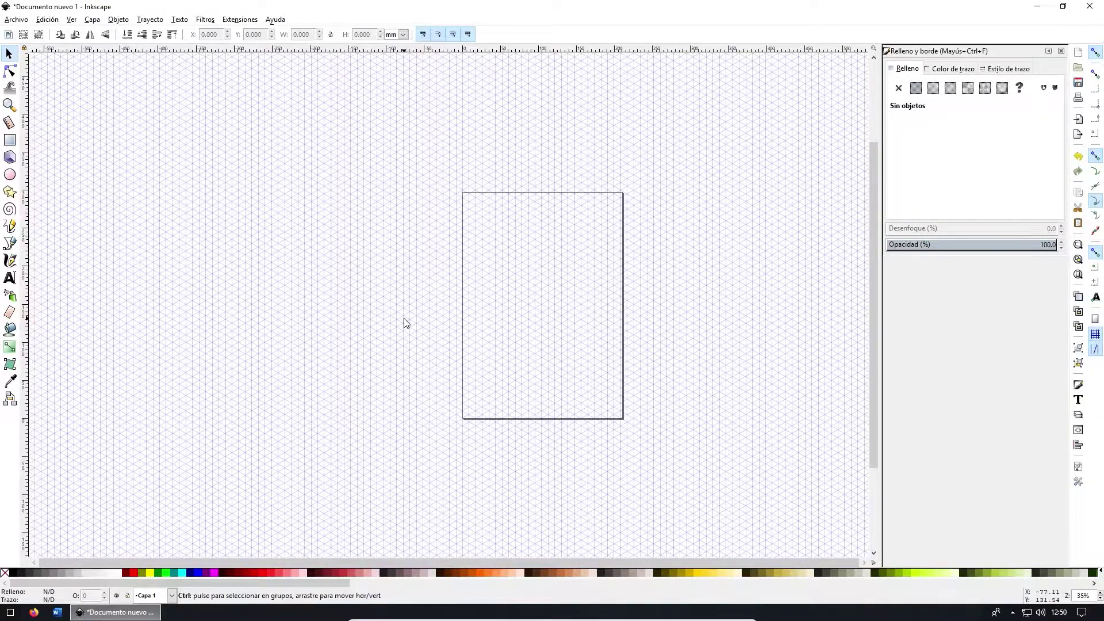
# Examine the axonometric grid's lines and intersections on the canvas at several zoom levels
pyautogui.keyDown('ctrl'); pyautogui.scroll(2, 404, 318); pyautogui.keyUp('ctrl')
pyautogui.keyDown('ctrl'); pyautogui.scroll(2, 404, 323); pyautogui.keyUp('ctrl')
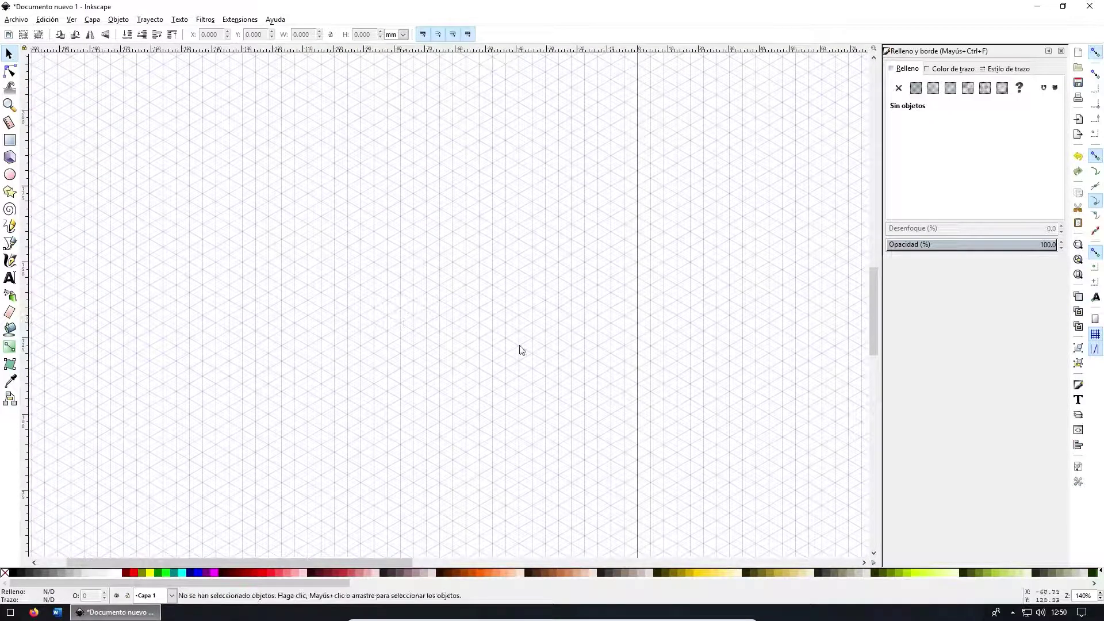
pyautogui.moveTo(439, 339); pyautogui.dragTo(399, 295)
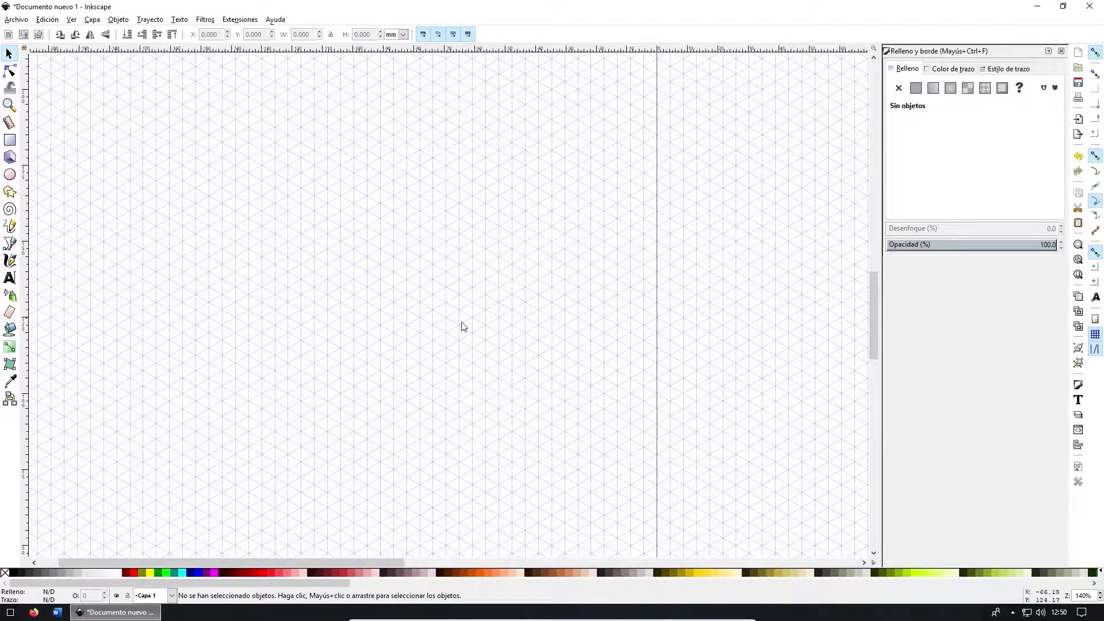
pyautogui.moveTo(465, 325); pyautogui.dragTo(509, 299)
pyautogui.keyDown('ctrl'); pyautogui.scroll(-2, 508, 299); pyautogui.keyUp('ctrl')
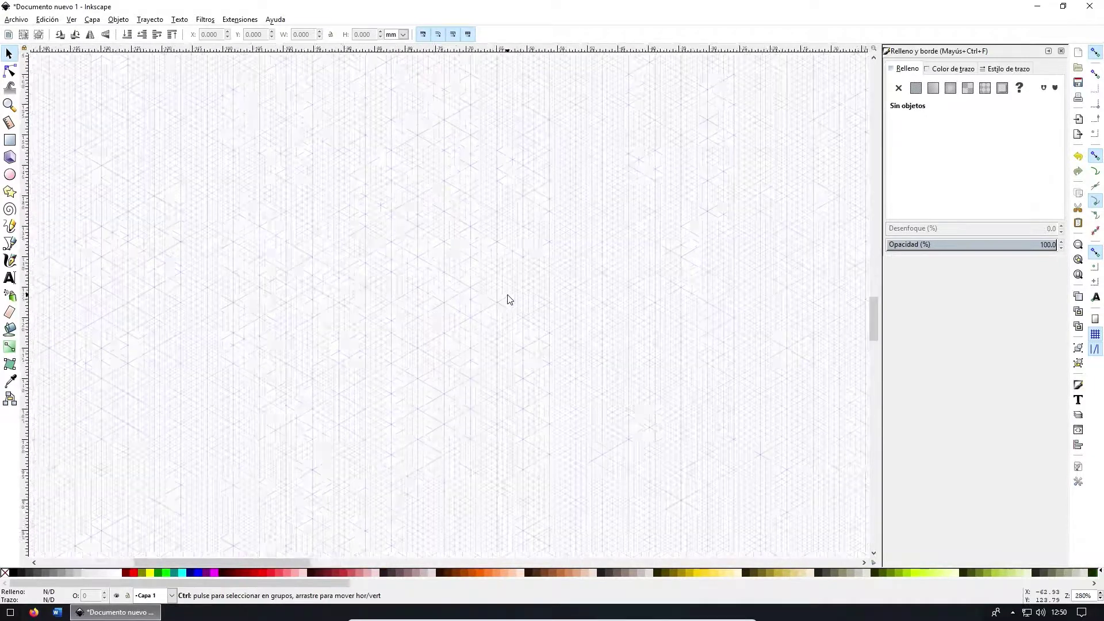
pyautogui.keyDown('ctrl'); pyautogui.scroll(1, 509, 299); pyautogui.keyUp('ctrl')
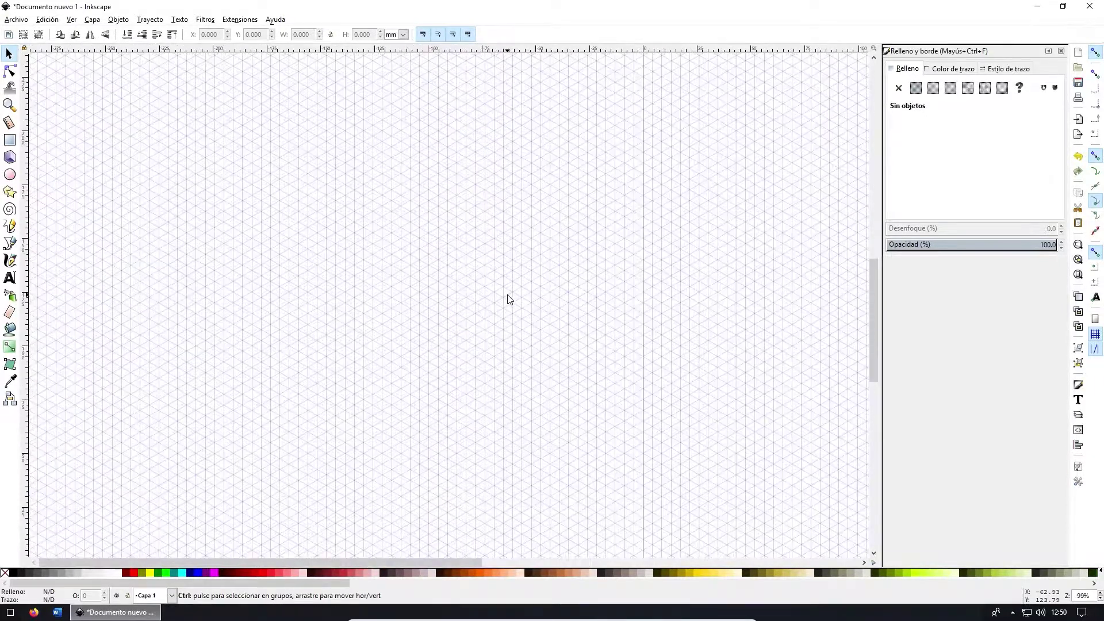
pyautogui.keyDown('ctrl'); pyautogui.scroll(2, 508, 299); pyautogui.keyUp('ctrl')
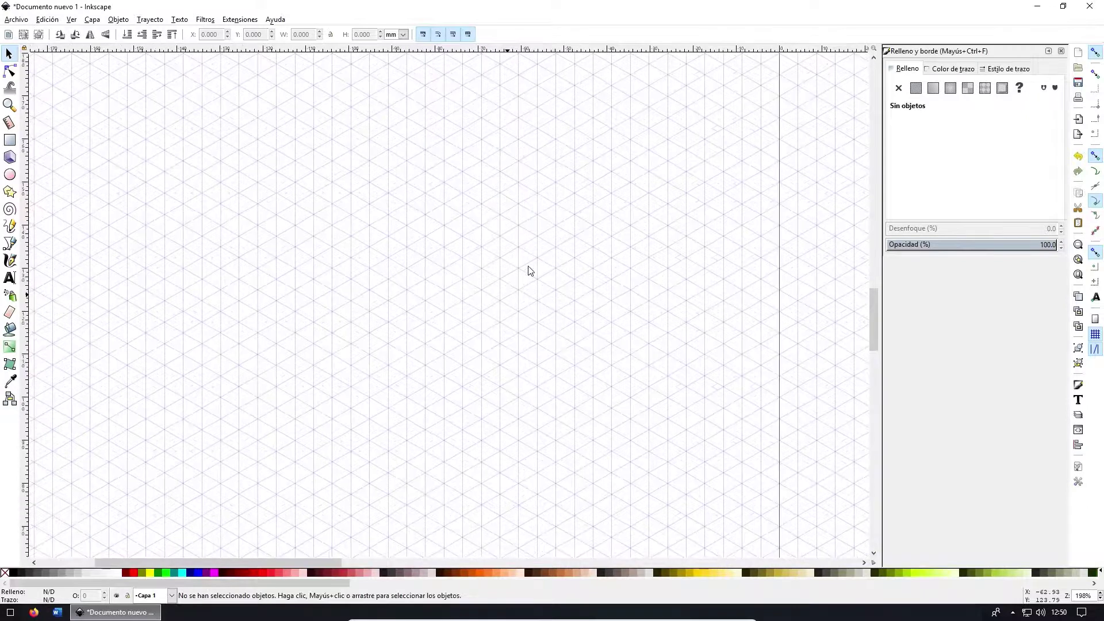
pyautogui.keyDown('ctrl'); pyautogui.scroll(1, 508, 298); pyautogui.keyUp('ctrl')
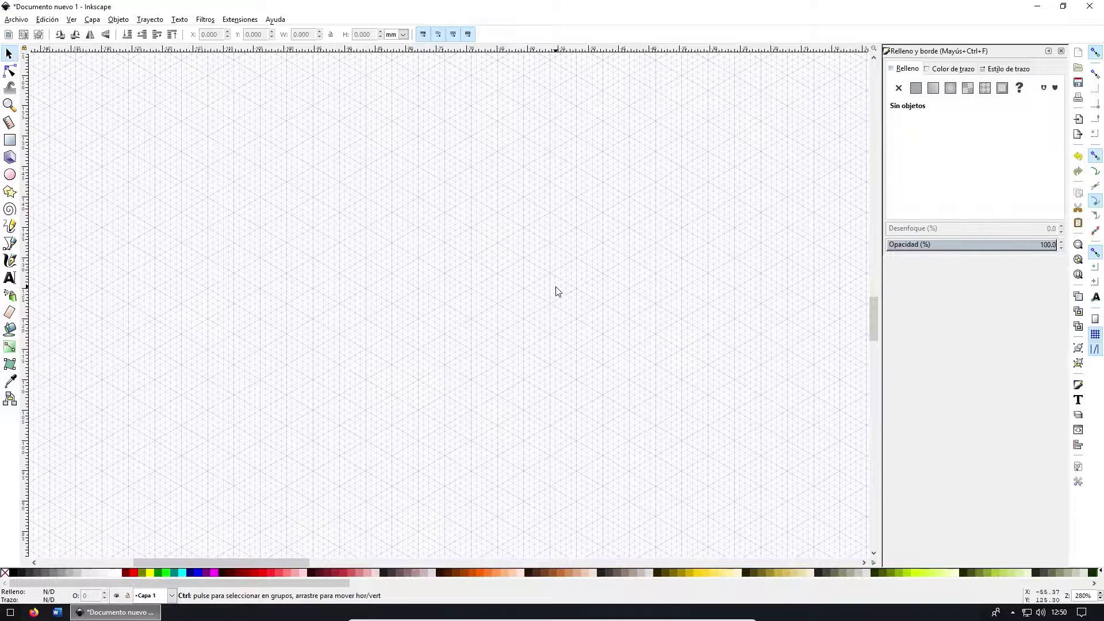
pyautogui.keyDown('ctrl'); pyautogui.scroll(-1, 555, 287); pyautogui.keyUp('ctrl')
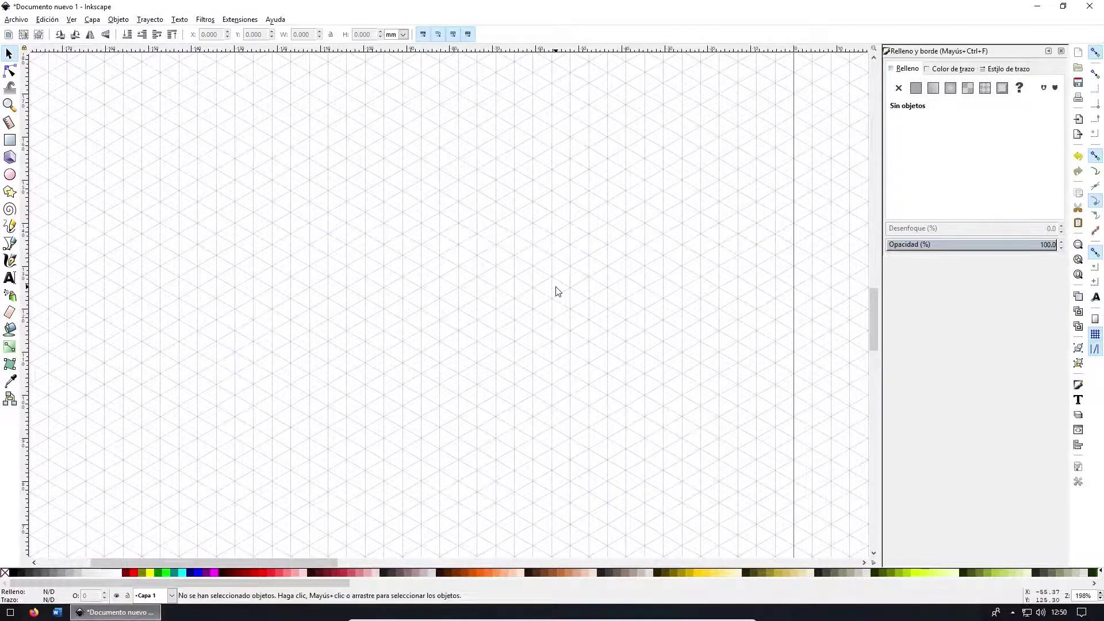
pyautogui.moveTo(552, 283); pyautogui.dragTo(631, 298)
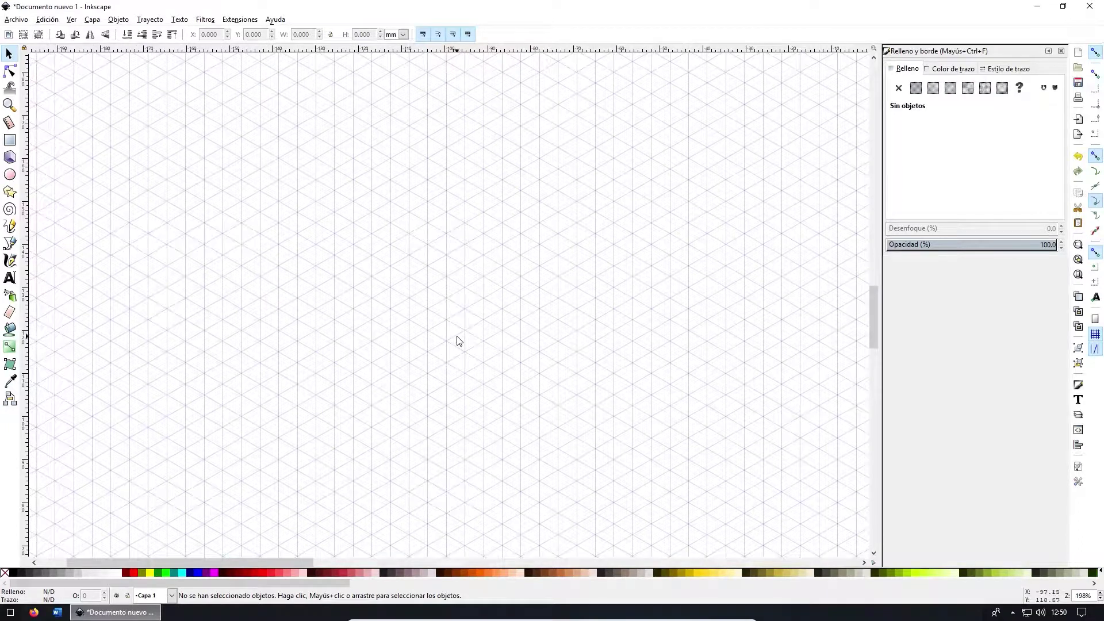
pyautogui.moveTo(520, 281)
pyautogui.mouseDown()
pyautogui.moveTo(495, 276)
pyautogui.moveTo(515, 274)
pyautogui.mouseUp()
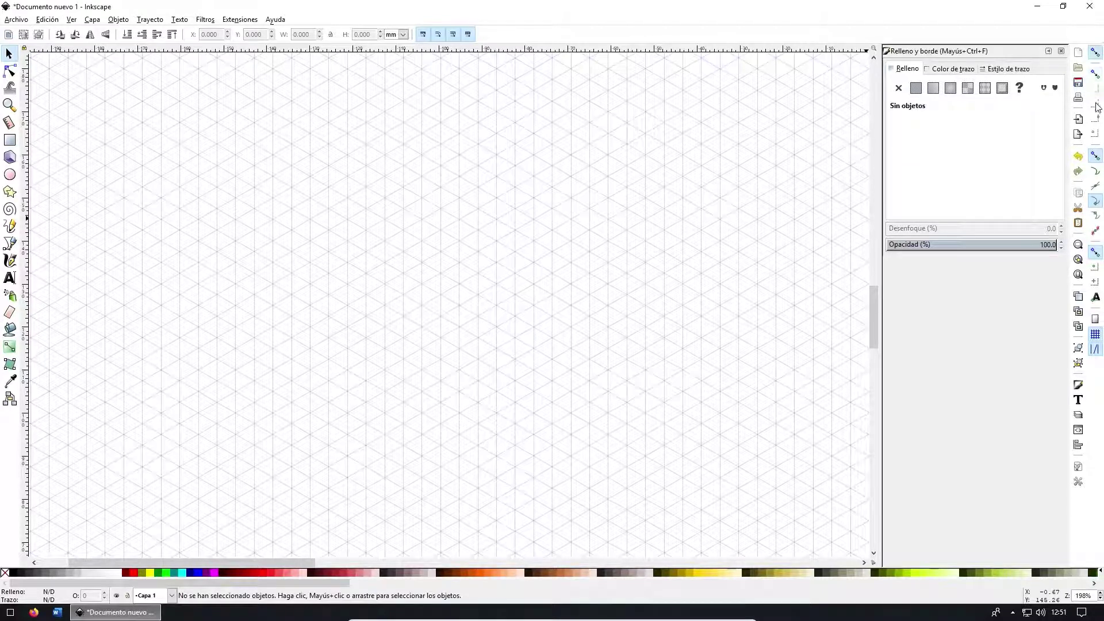
# With grid snapping on, draw the cube's left face with the Bezier tool as a closed rhombus with 30 mm sides
pyautogui.click(1095, 335)
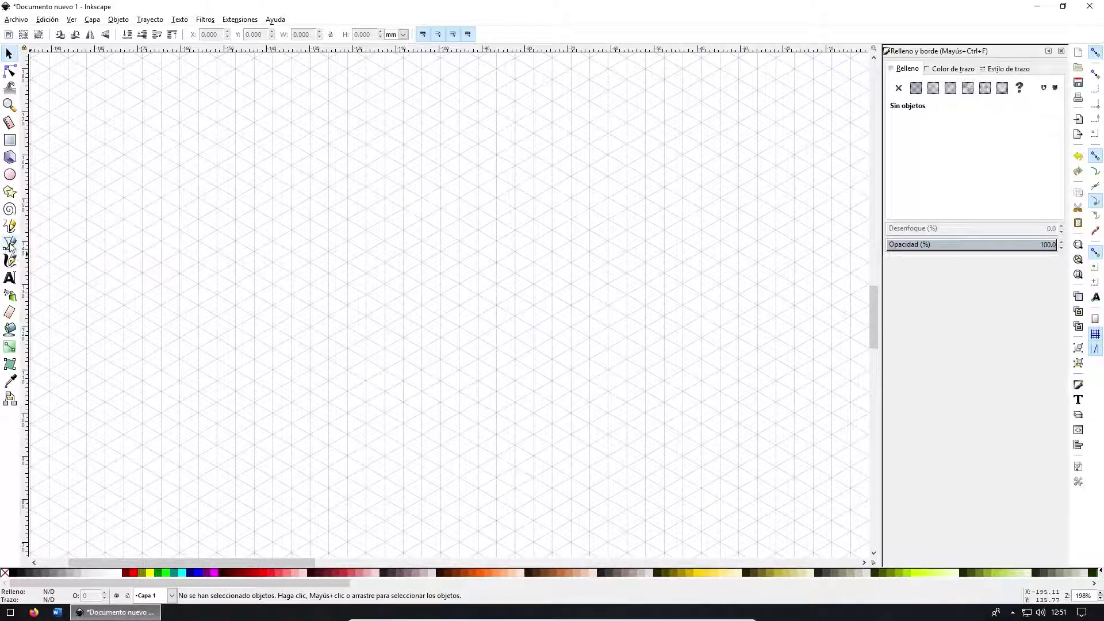
pyautogui.click(10, 245)
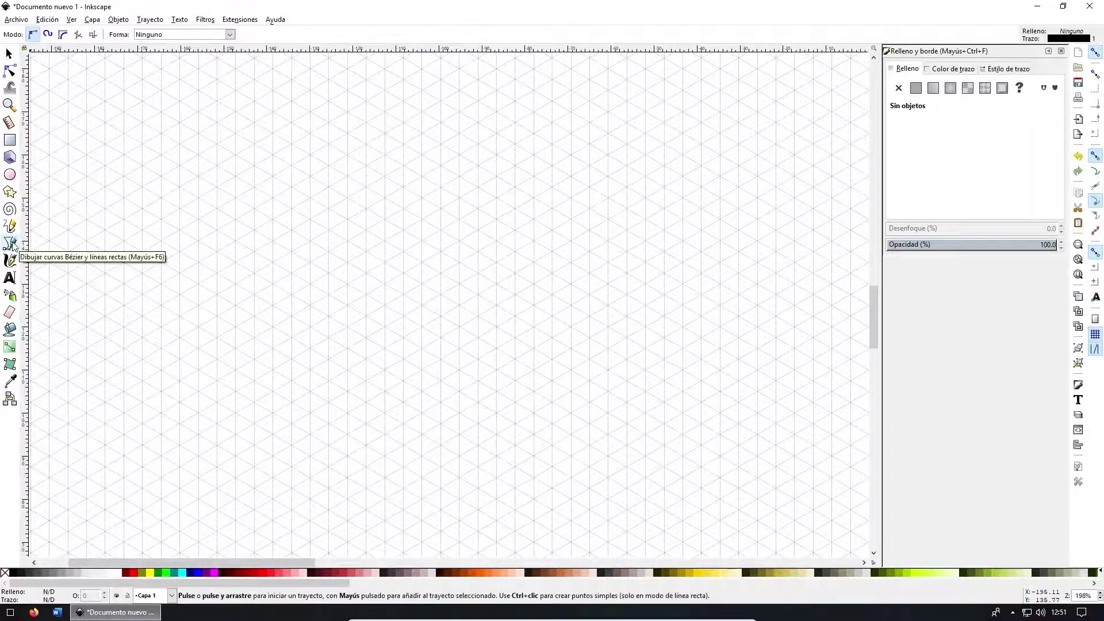
pyautogui.click(255, 208)
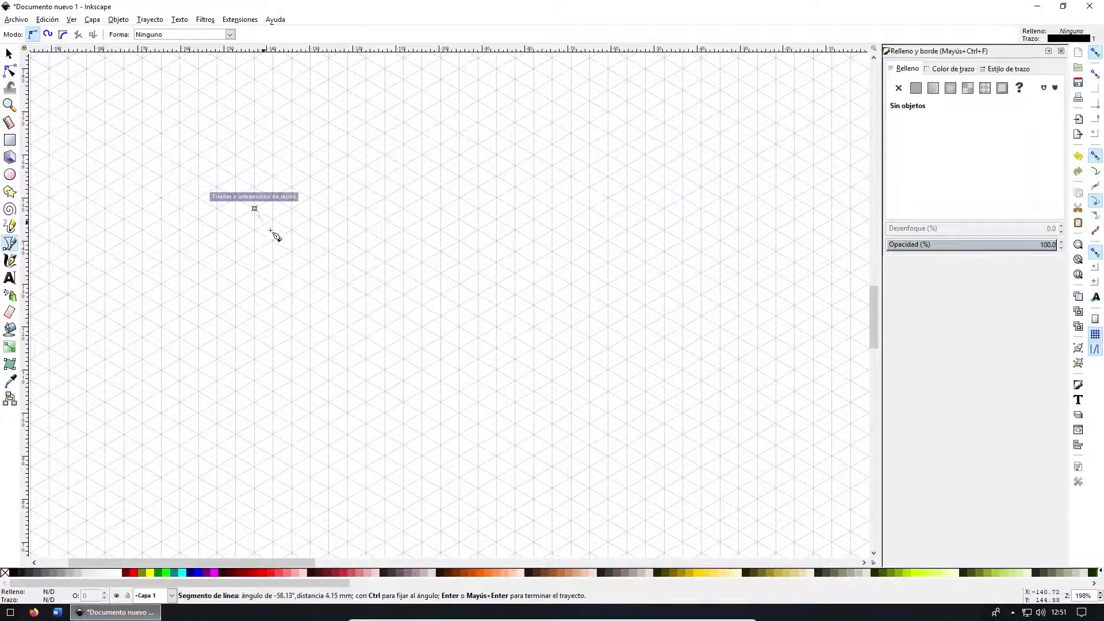
pyautogui.click(254, 337)
pyautogui.click(366, 402)
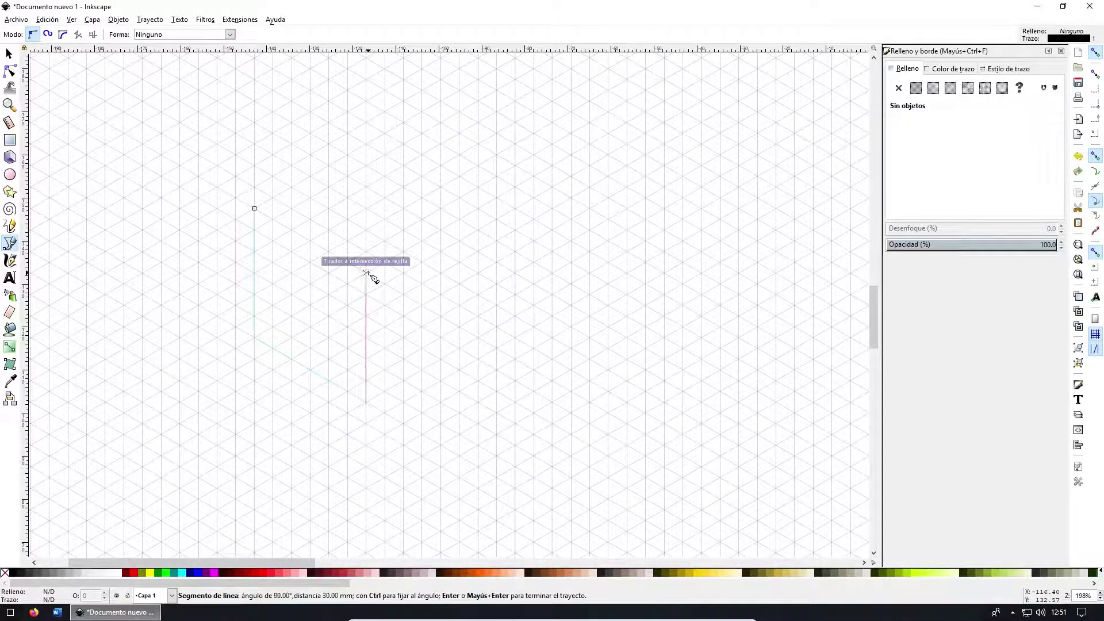
pyautogui.click(366, 273)
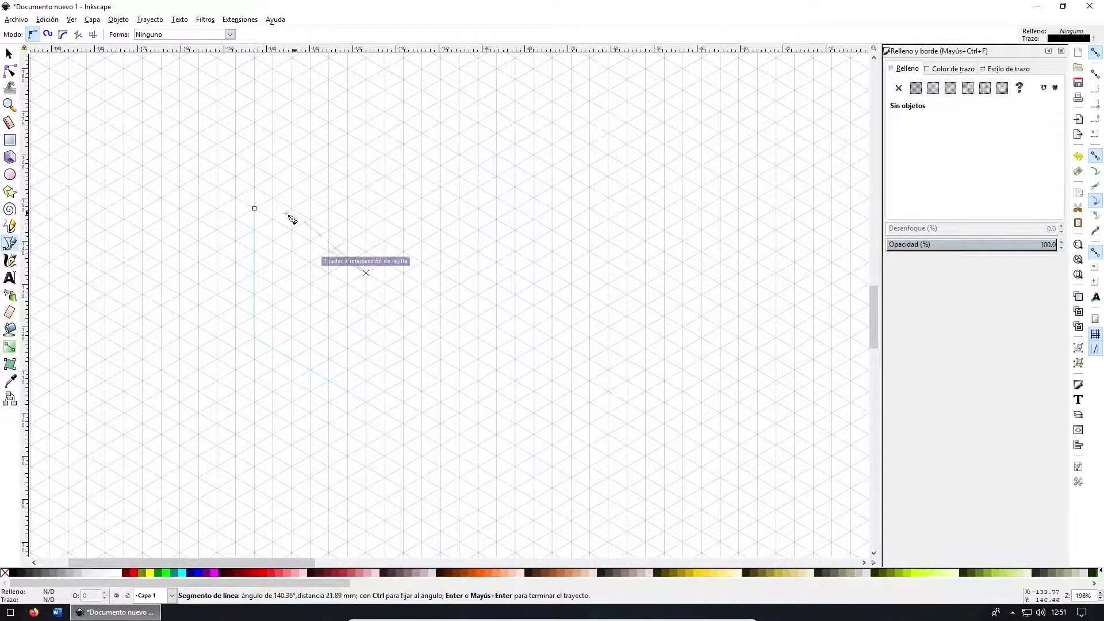
pyautogui.click(255, 209)
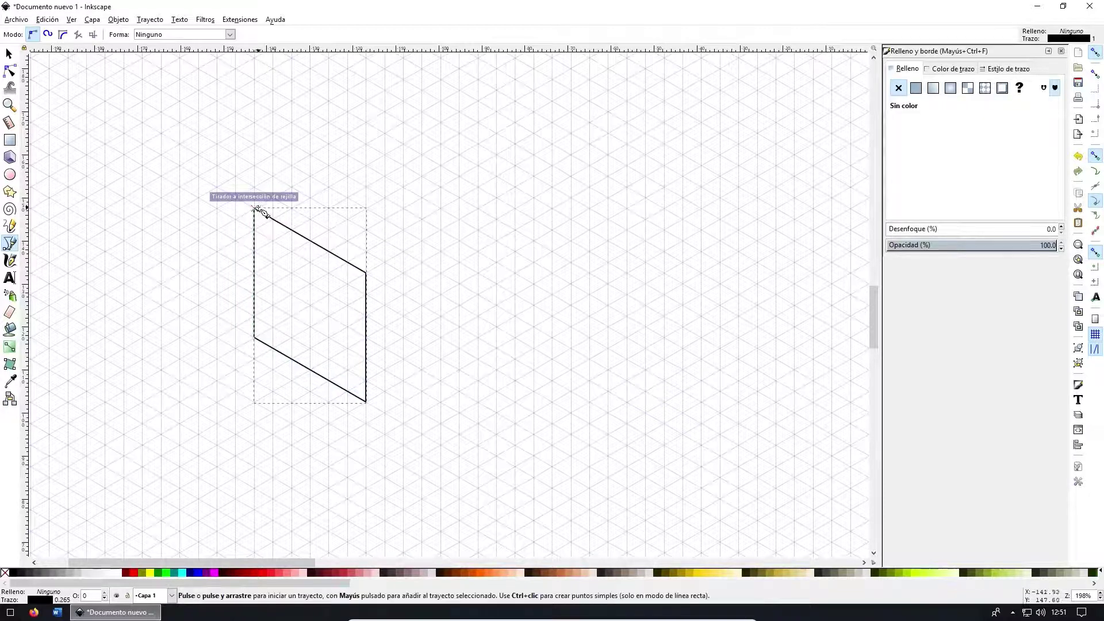
# Draw the cube's top face as a closed rhombus sharing the left face's upper edge, snapped to grid intersections
pyautogui.click(255, 209)
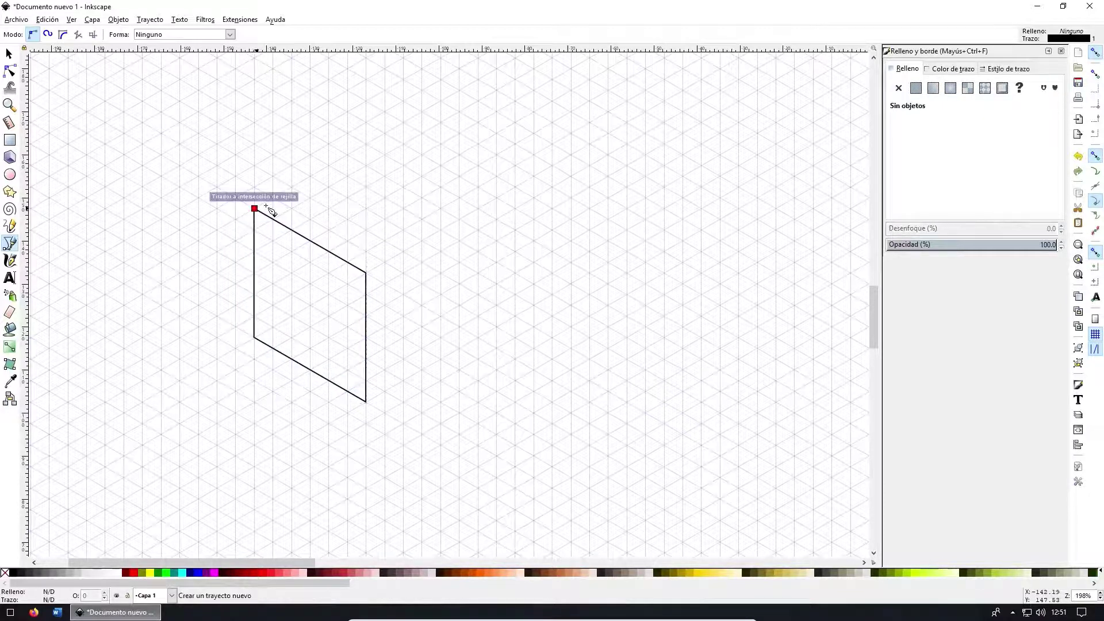
pyautogui.click(367, 144)
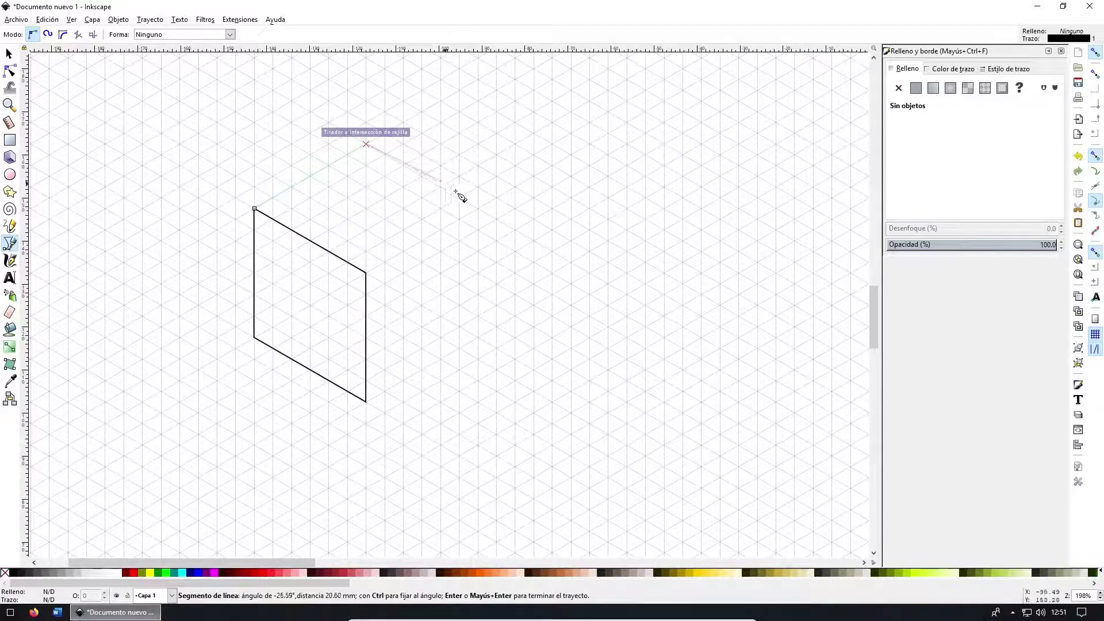
pyautogui.click(479, 208)
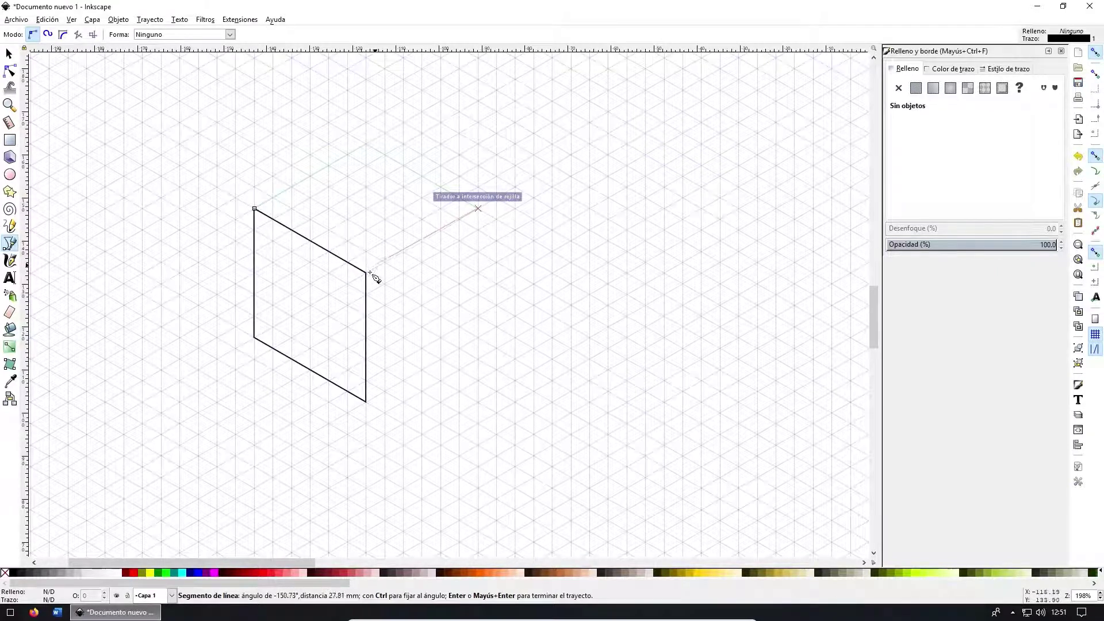
pyautogui.click(366, 272)
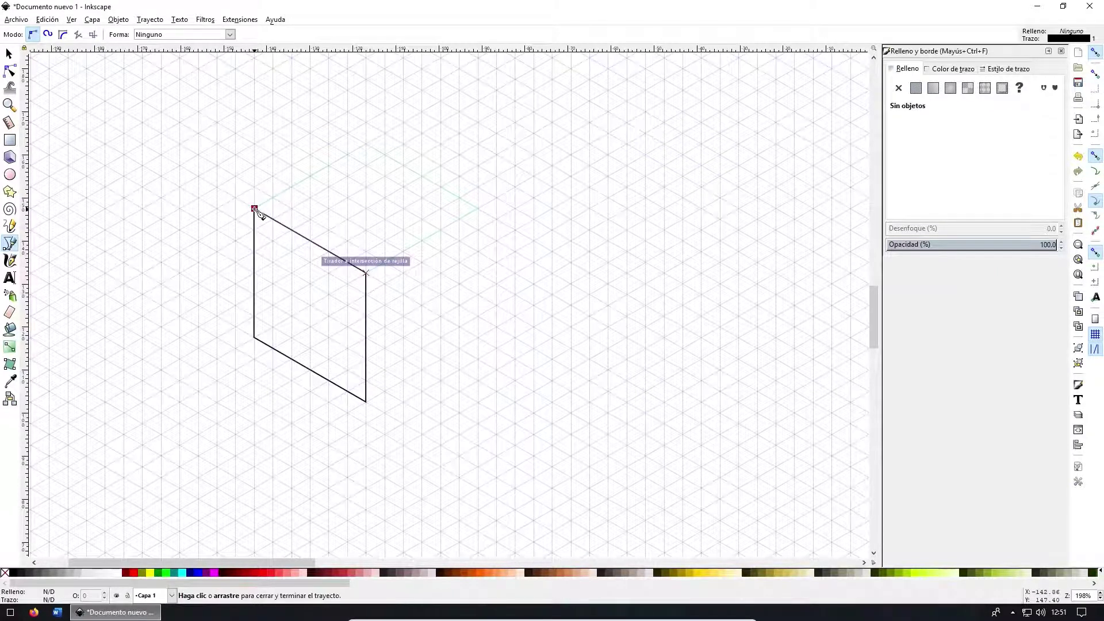
pyautogui.click(254, 208)
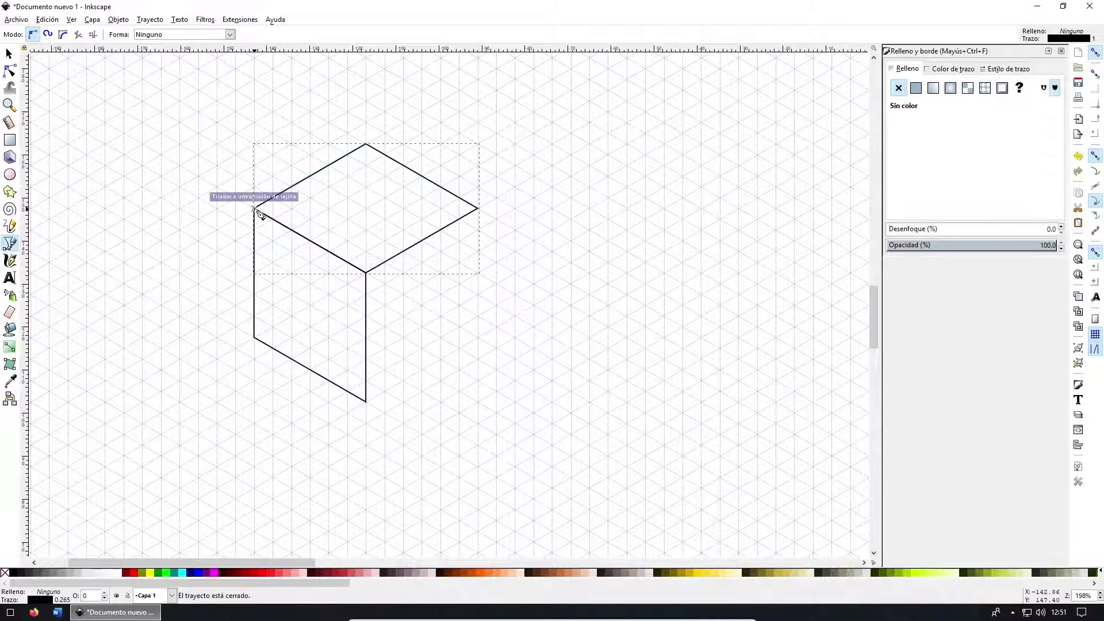
# Draw the cube's right face as a closed rhombus sharing edges with the left and top faces, snapped to grid intersections
pyautogui.click(366, 272)
pyautogui.click(366, 402)
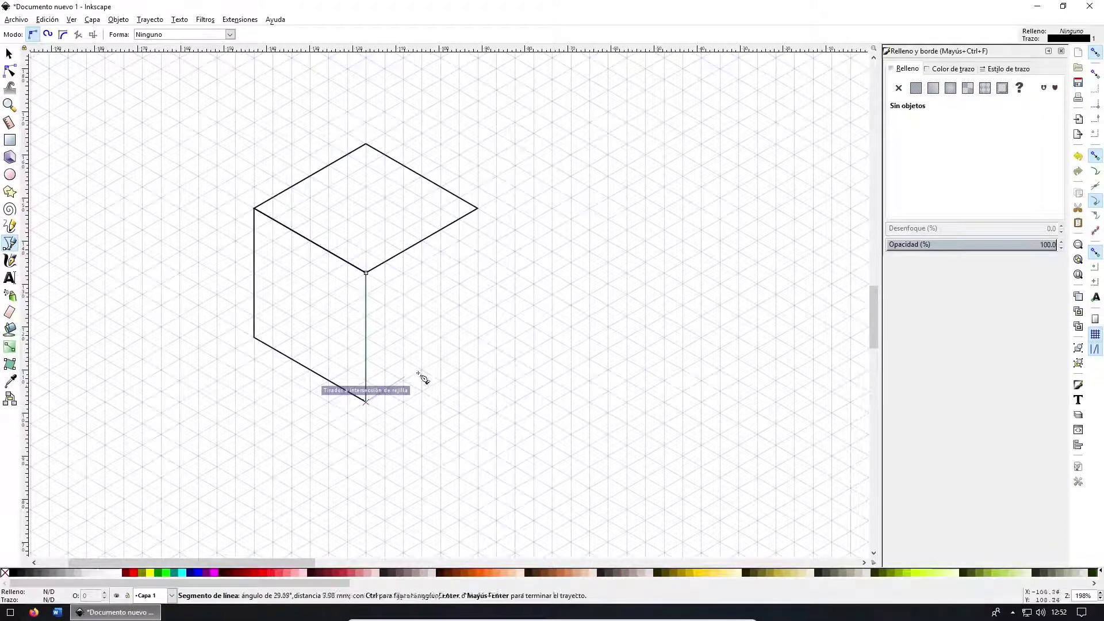
pyautogui.click(479, 340)
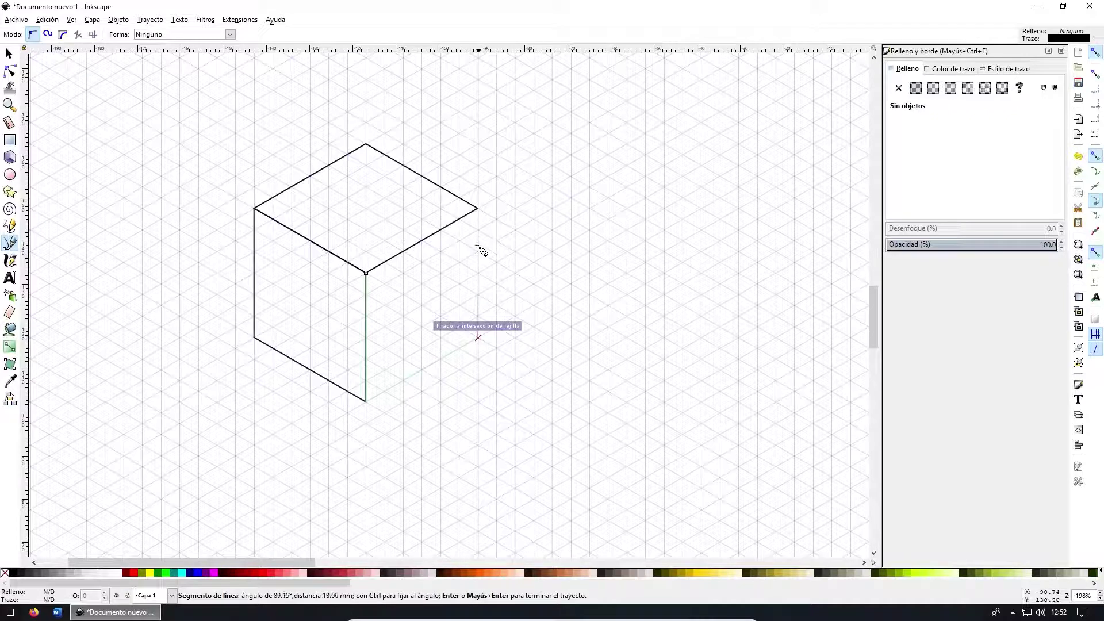
pyautogui.click(478, 208)
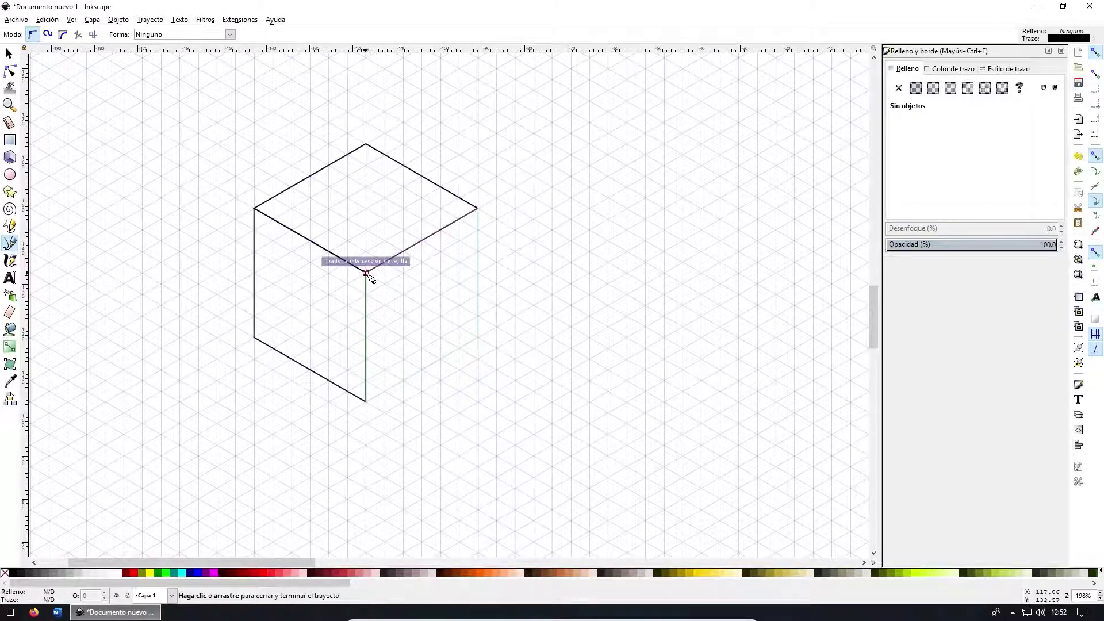
pyautogui.click(366, 272)
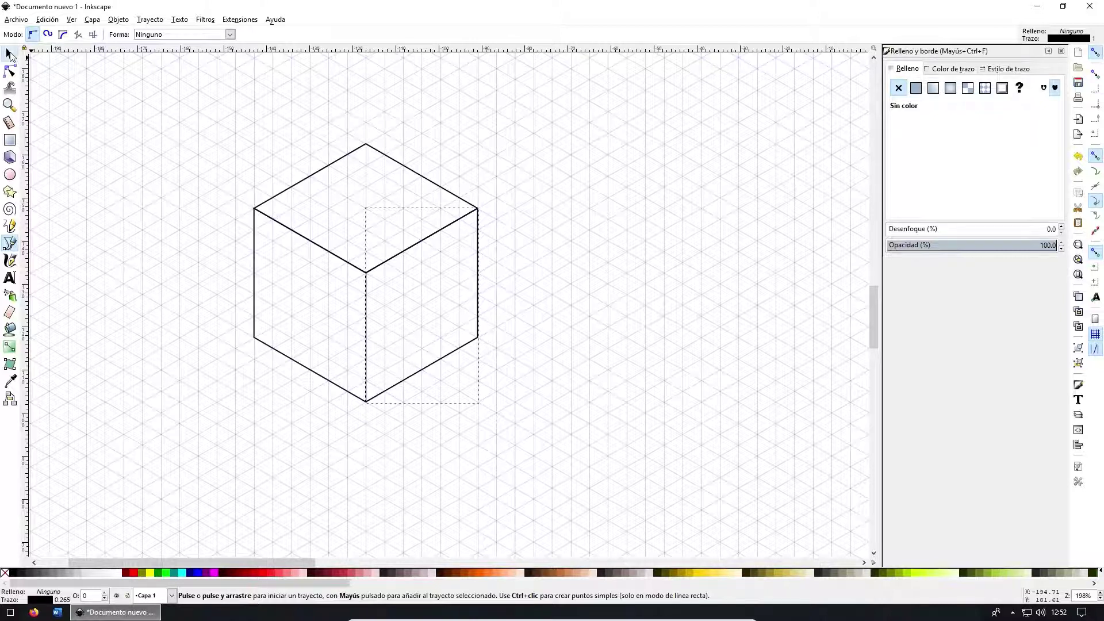
# Fill the cube's right face with a light grey and its top face with Gris 2,5%
pyautogui.click(10, 54)
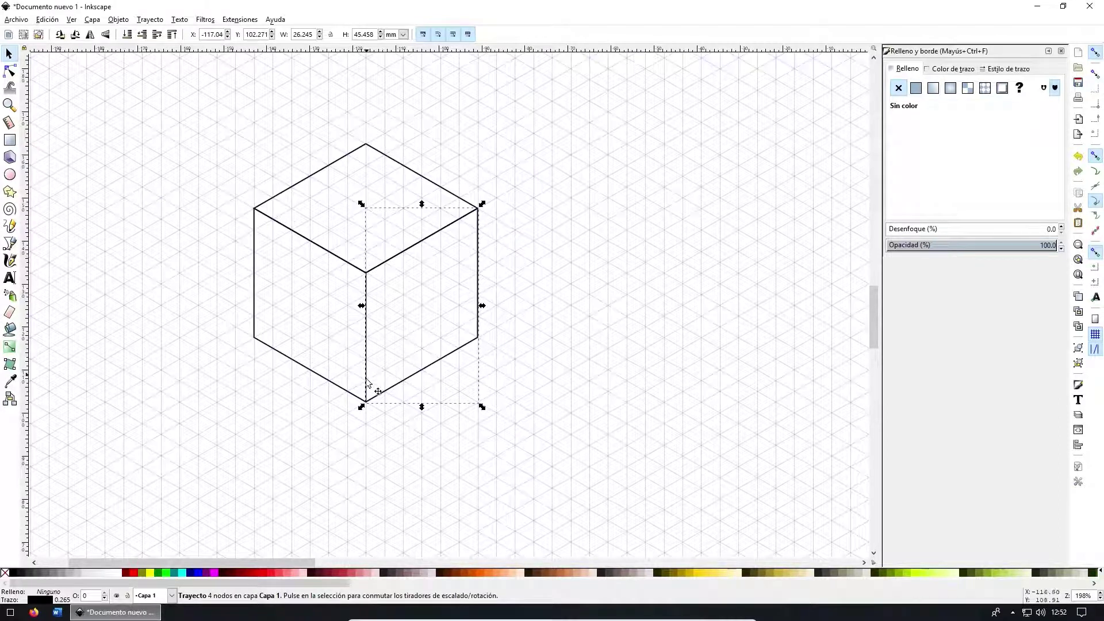
pyautogui.click(85, 572)
pyautogui.click(309, 222)
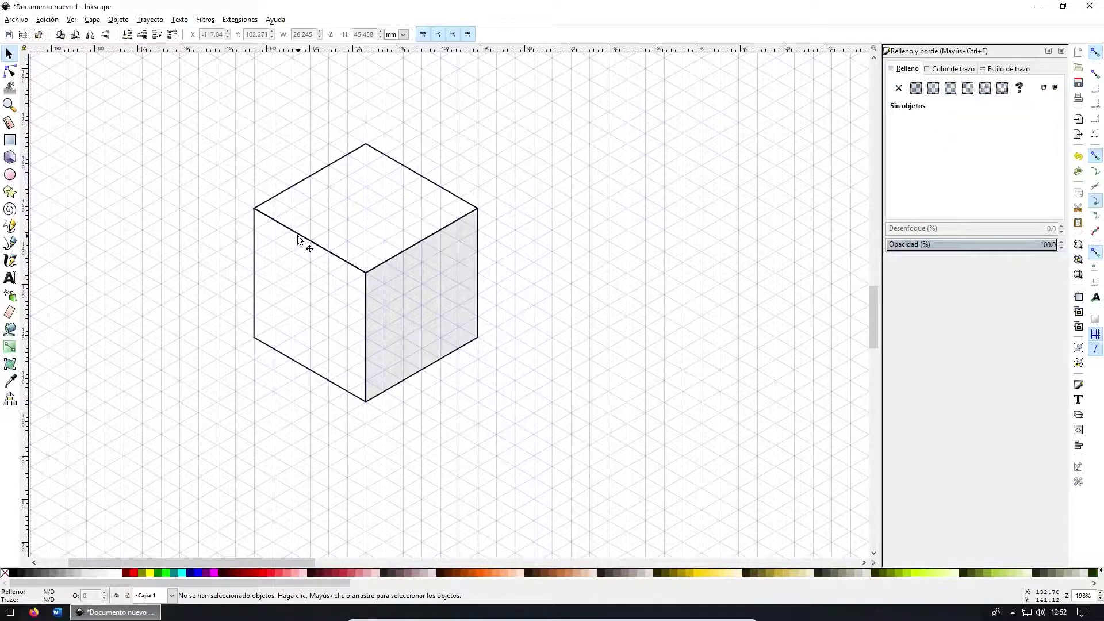
pyautogui.click(302, 232)
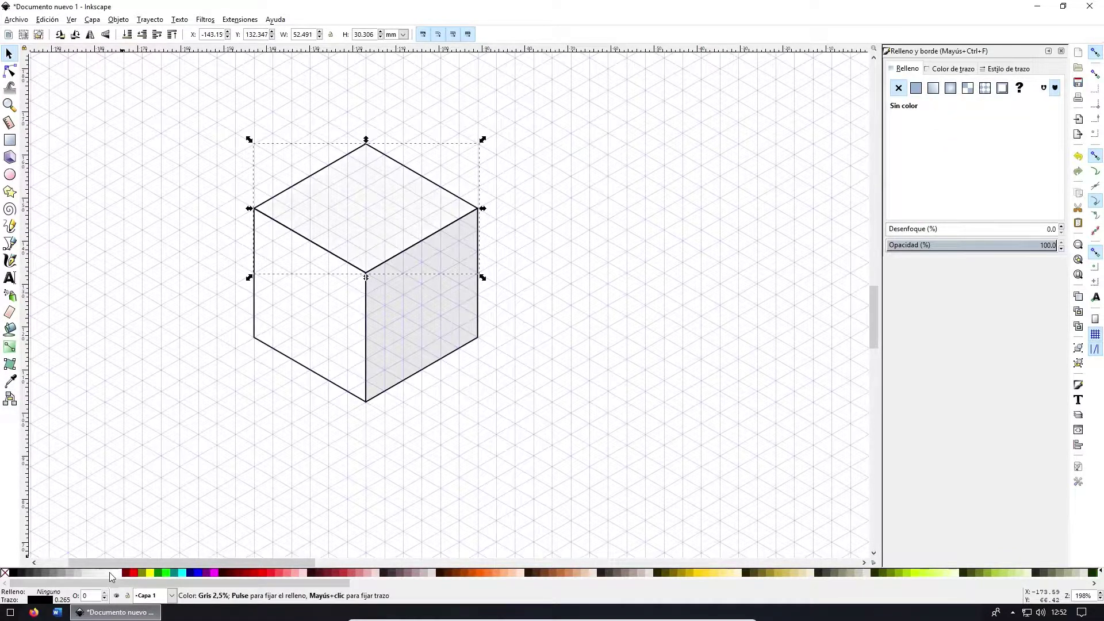
pyautogui.click(110, 572)
# Select the cube's left face, try red and brown fills on it, and settle on the grey b3b3b3
pyautogui.click(290, 364)
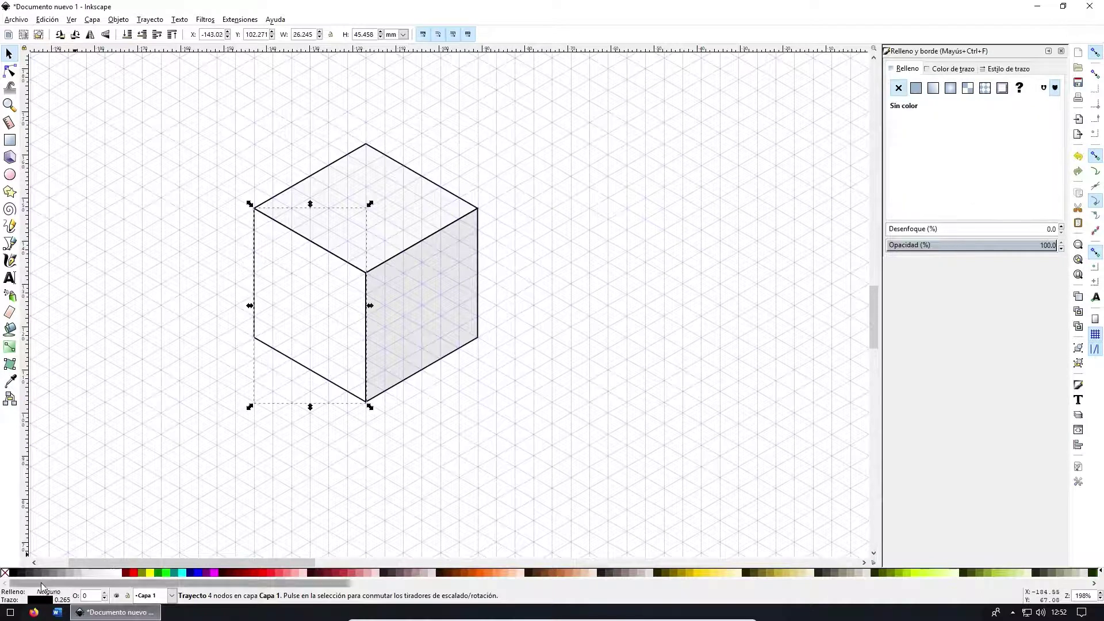
pyautogui.click(61, 572)
pyautogui.click(290, 572)
pyautogui.click(262, 572)
pyautogui.click(239, 572)
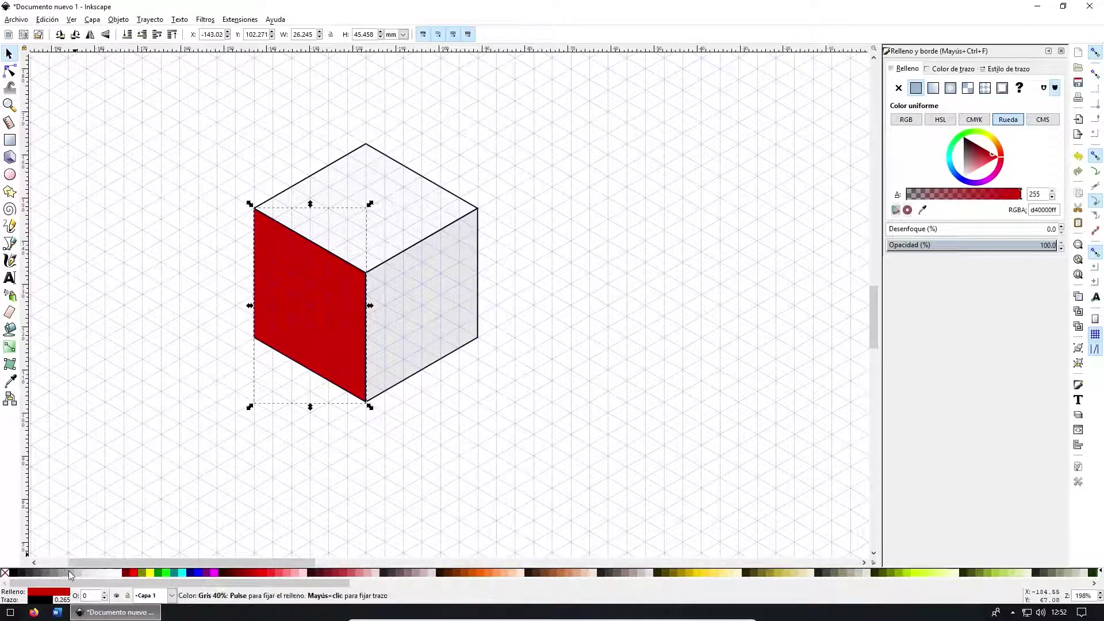
pyautogui.click(96, 571)
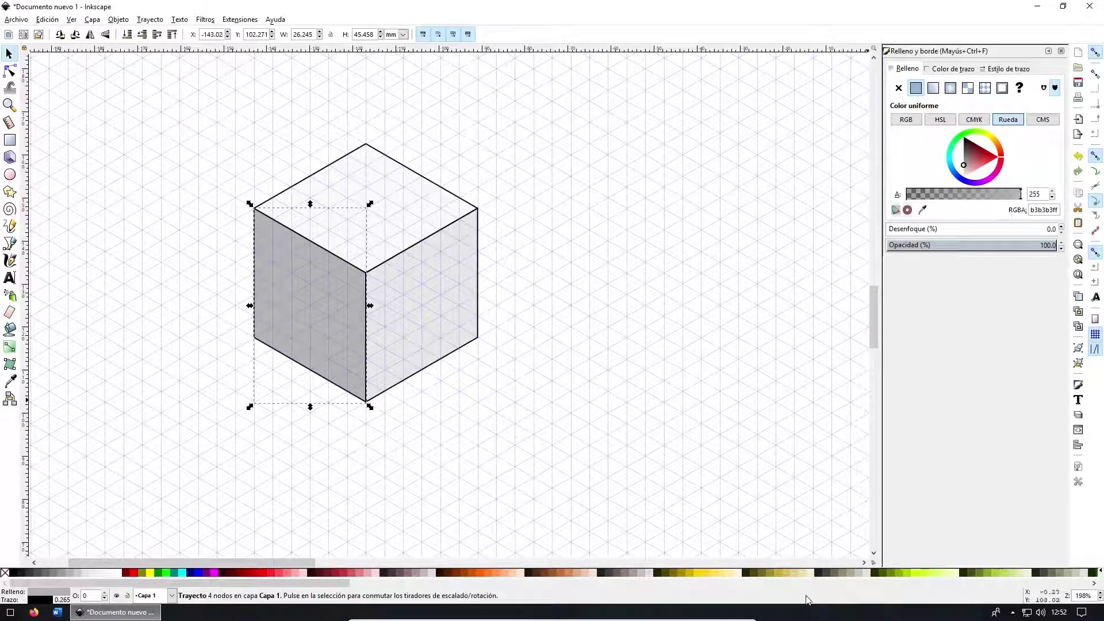
# Try yellow and lighter grey fills on the left face, and return it to the grey b3b3b3
pyautogui.click(666, 573)
pyautogui.click(708, 573)
pyautogui.click(726, 574)
pyautogui.click(73, 574)
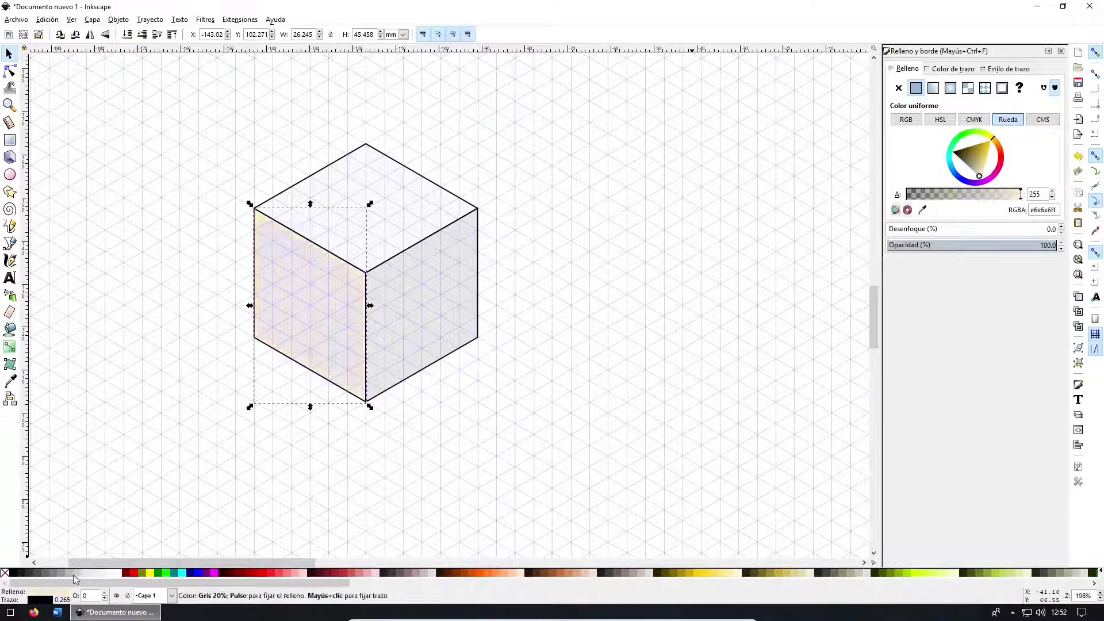
pyautogui.click(70, 572)
pyautogui.click(71, 571)
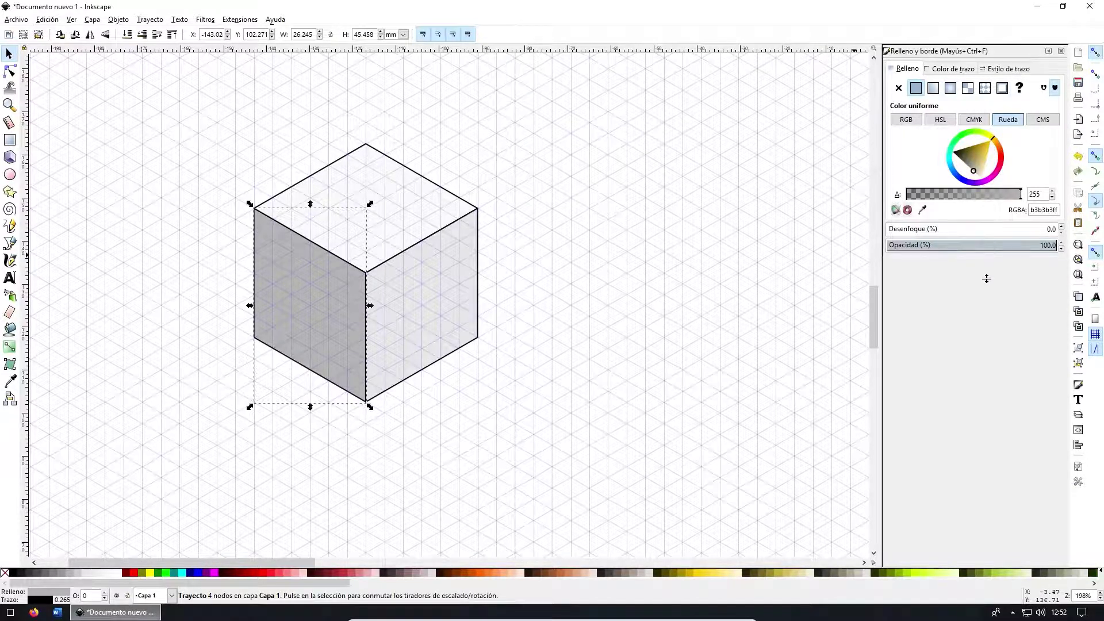
# Enlarge the fill colour wheel, mix a darker grey fill for the cube's left face with it, and deselect the face
pyautogui.moveTo(987, 278); pyautogui.dragTo(985, 387)
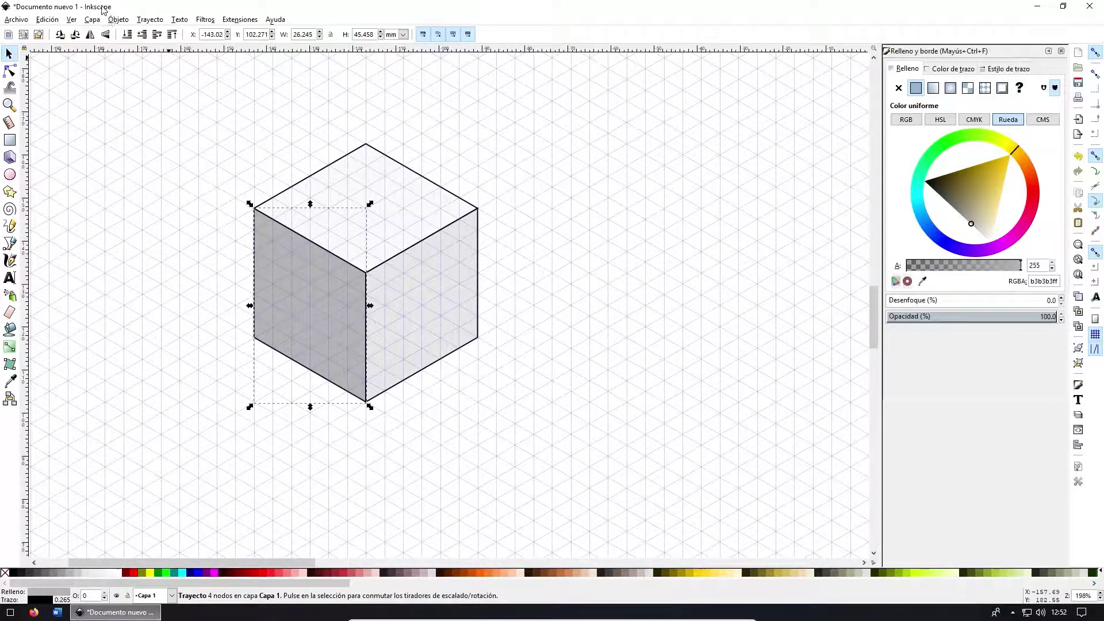
pyautogui.click(119, 21)
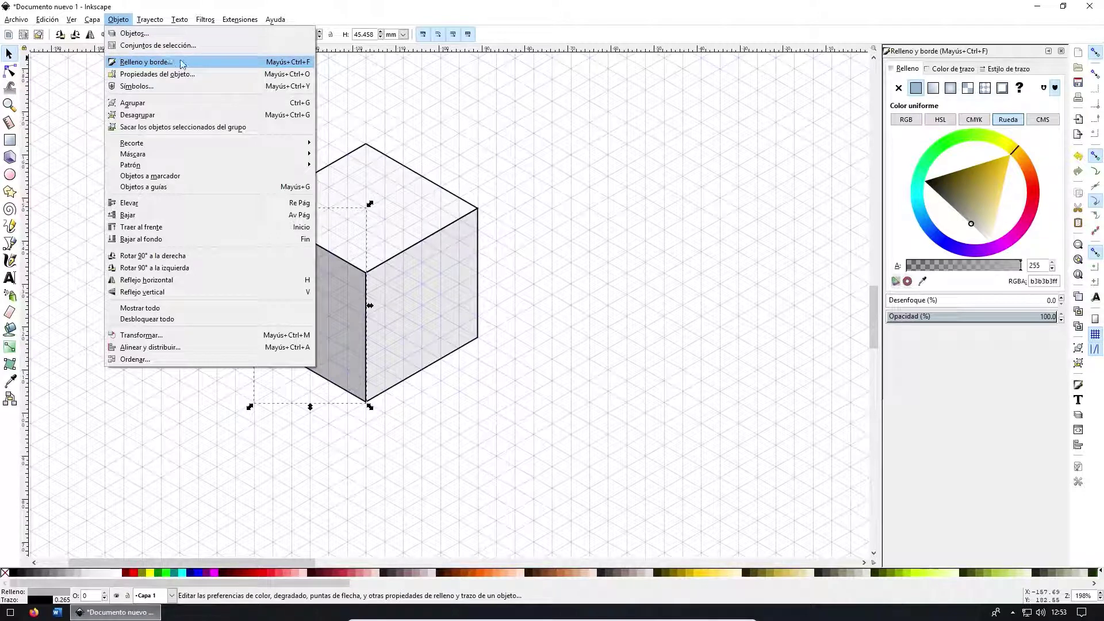
pyautogui.click(150, 65)
pyautogui.moveTo(967, 204)
pyautogui.mouseDown()
pyautogui.moveTo(977, 183)
pyautogui.moveTo(967, 218)
pyautogui.mouseUp()
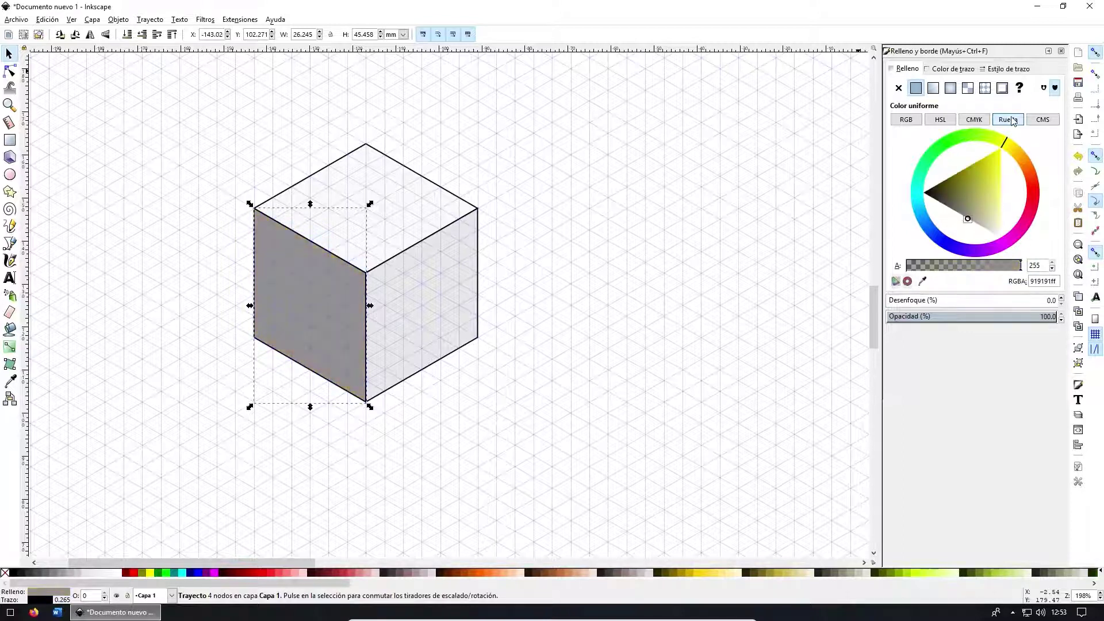
pyautogui.click(907, 70)
pyautogui.click(979, 216)
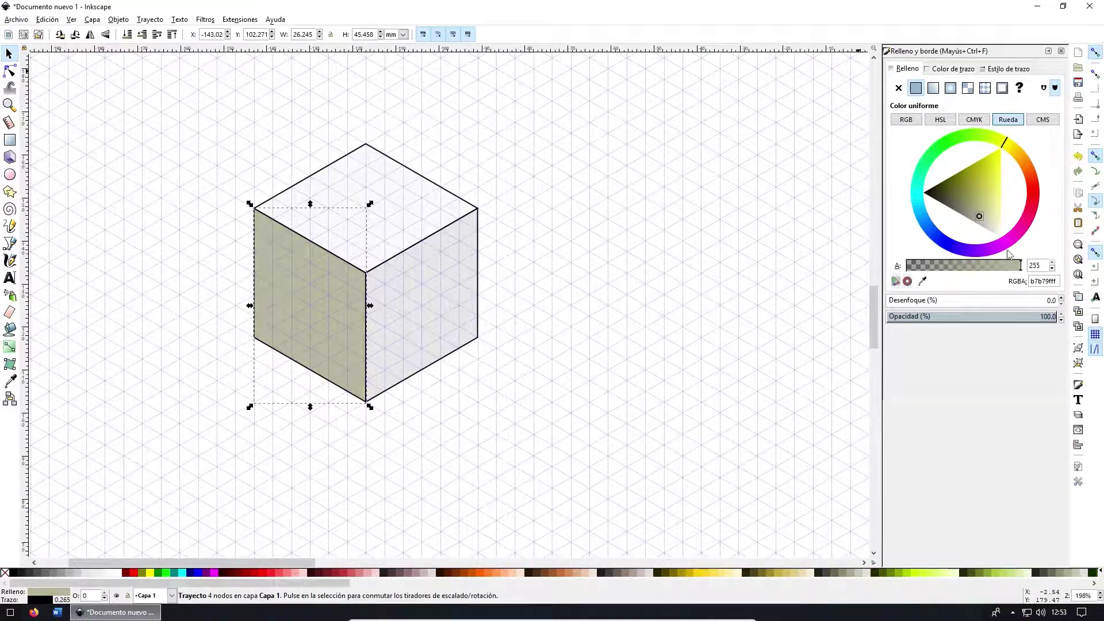
pyautogui.moveTo(978, 214); pyautogui.dragTo(877, 228)
pyautogui.click(565, 257)
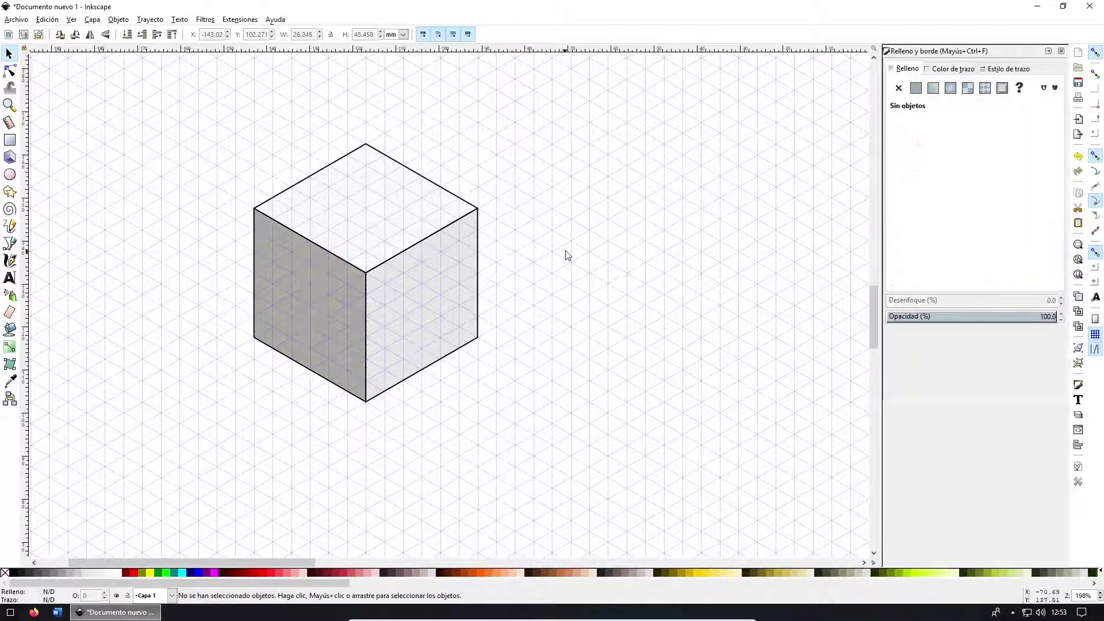
# Draw a closed rhombus with about 50 mm sides around the cube's base, snapped to the grid, and send it behind the cube
pyautogui.scroll(-3, 517, 322)
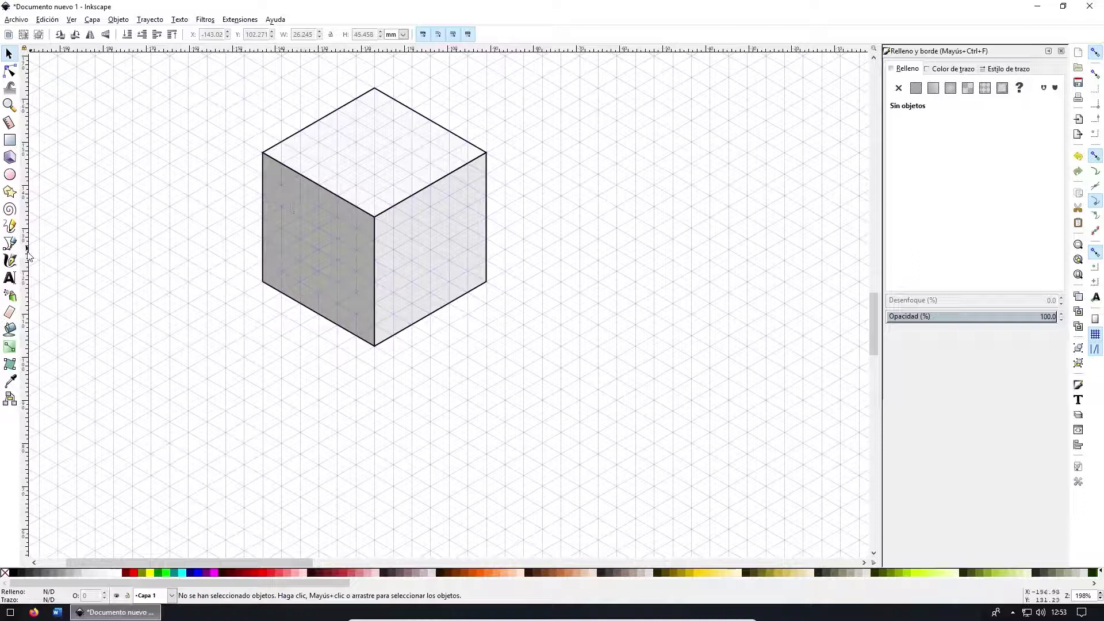
pyautogui.click(10, 242)
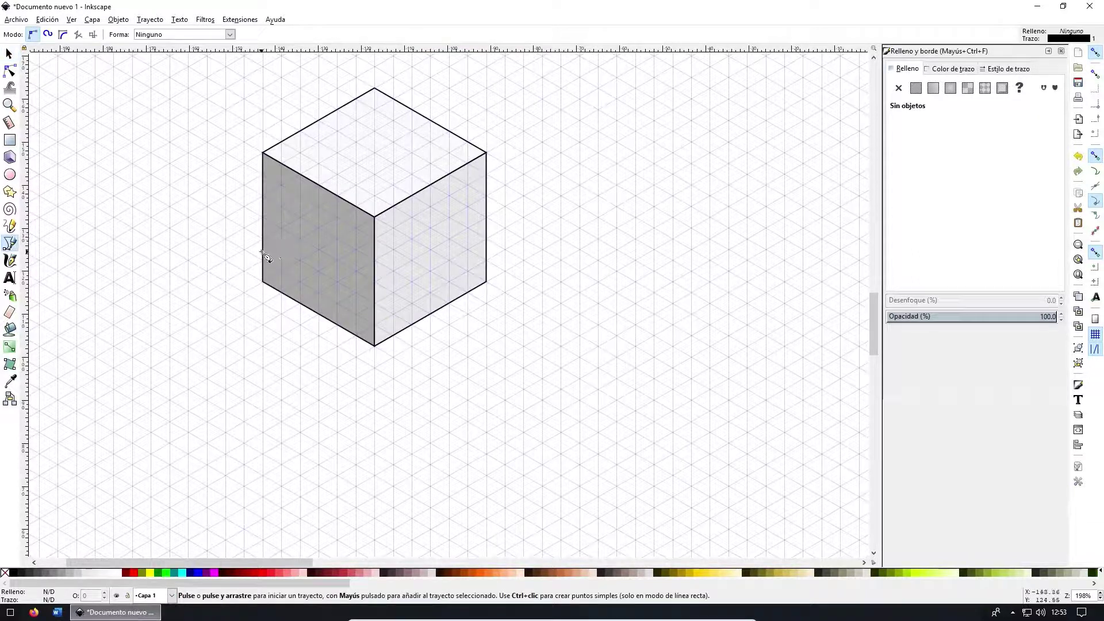
pyautogui.click(262, 238)
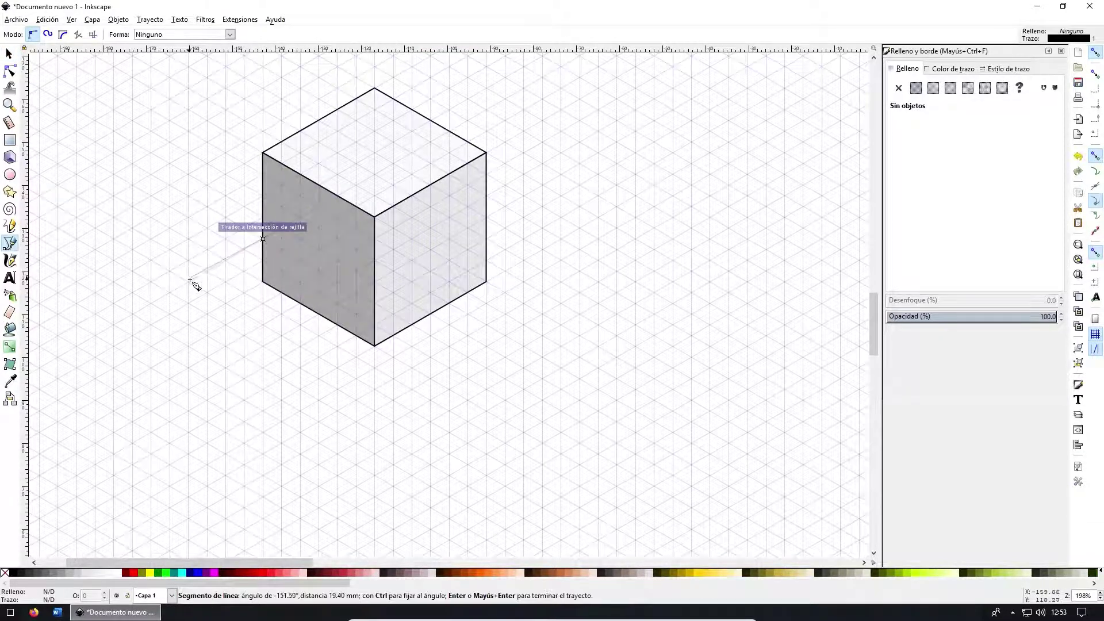
pyautogui.click(189, 281)
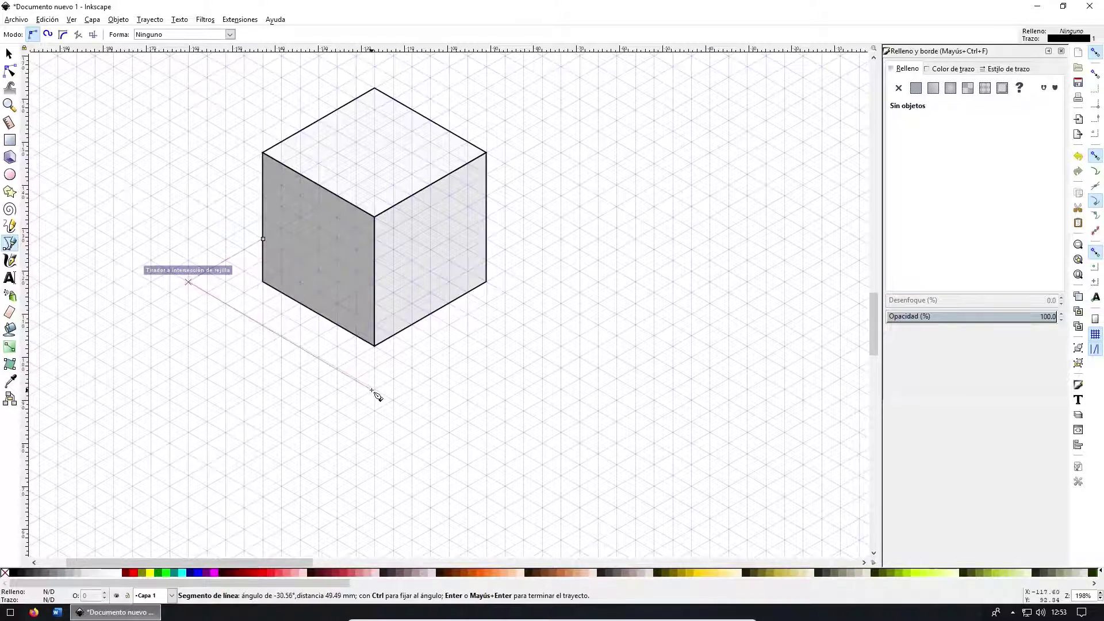
pyautogui.click(373, 388)
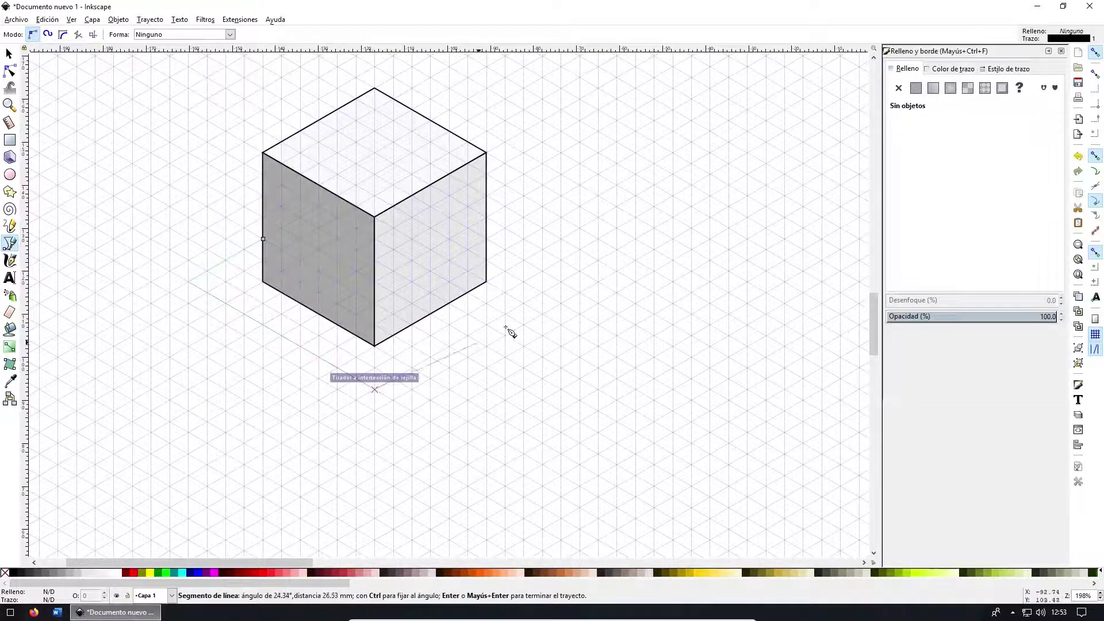
pyautogui.click(561, 281)
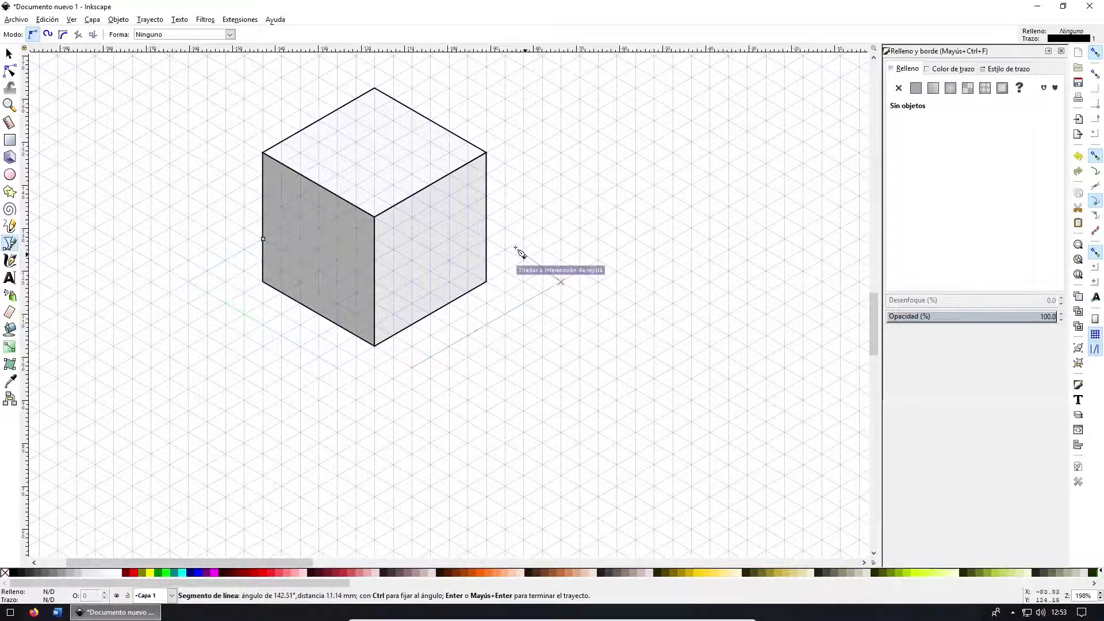
pyautogui.click(488, 238)
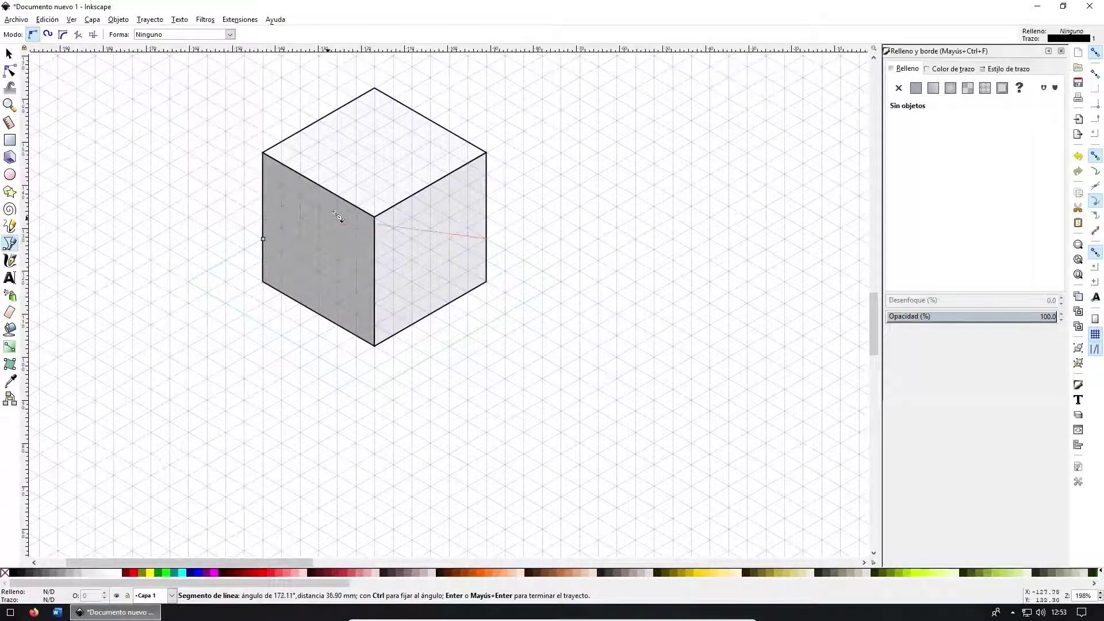
pyautogui.click(374, 174)
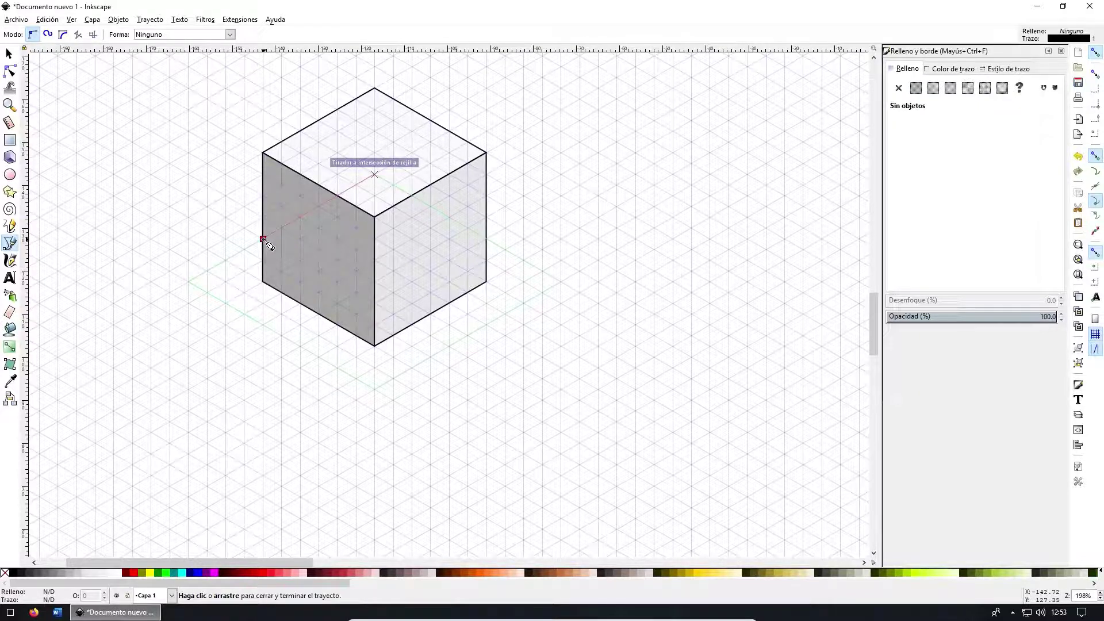
pyautogui.click(264, 239)
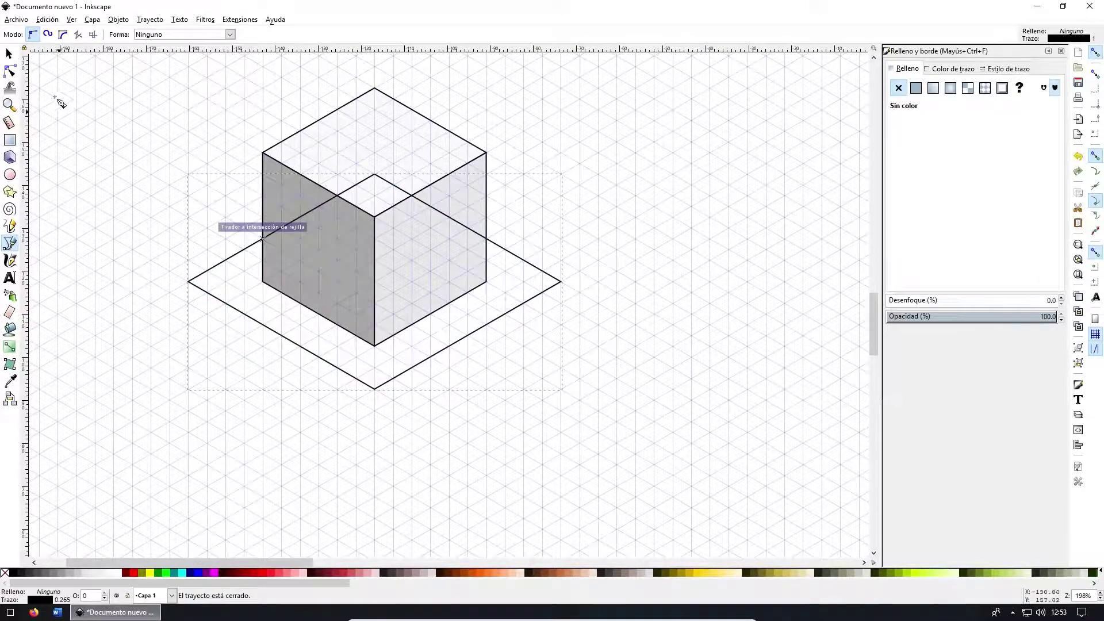
pyautogui.click(10, 54)
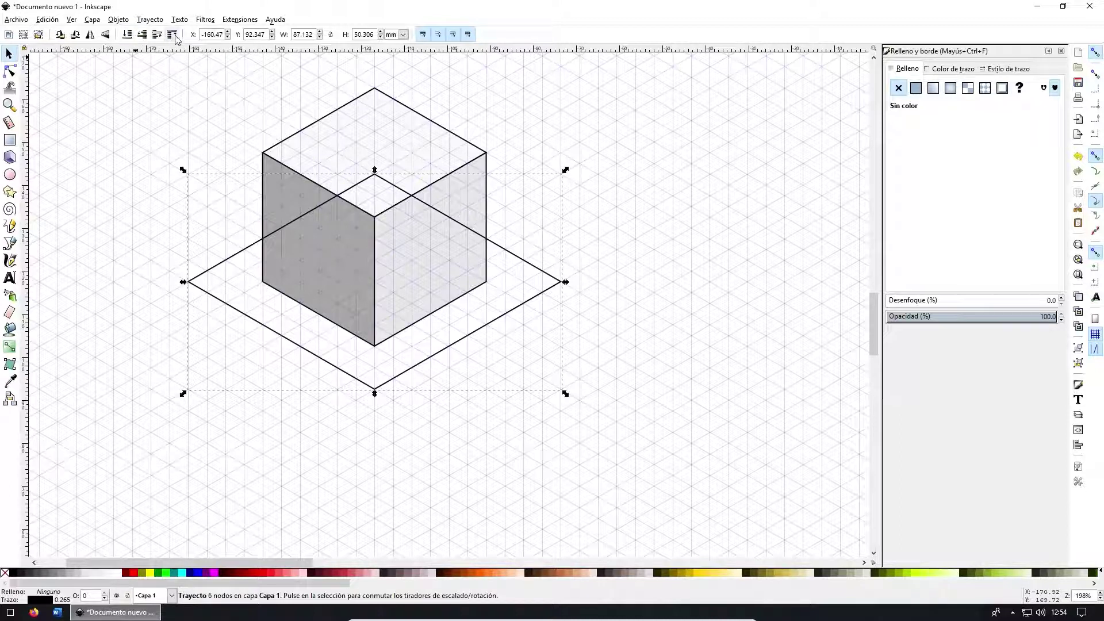
pyautogui.click(126, 35)
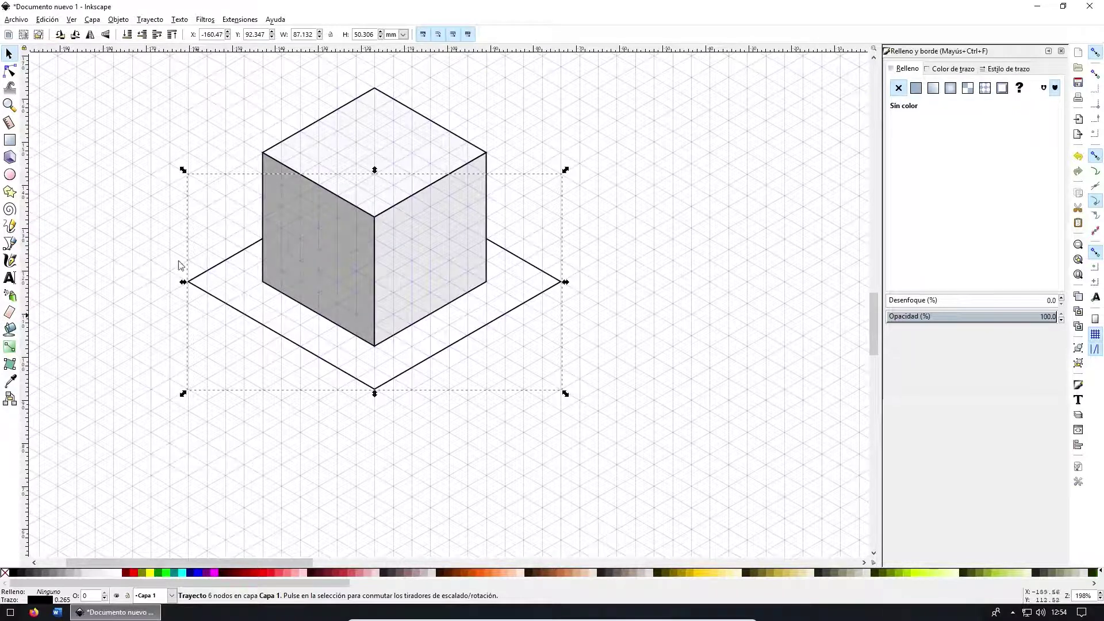
# Draw the left face of a base block as a closed parallelogram hanging from the large rhombus's lower-left edge
pyautogui.scroll(-1, 510, 249)
pyautogui.hscroll(-1, 510, 249)
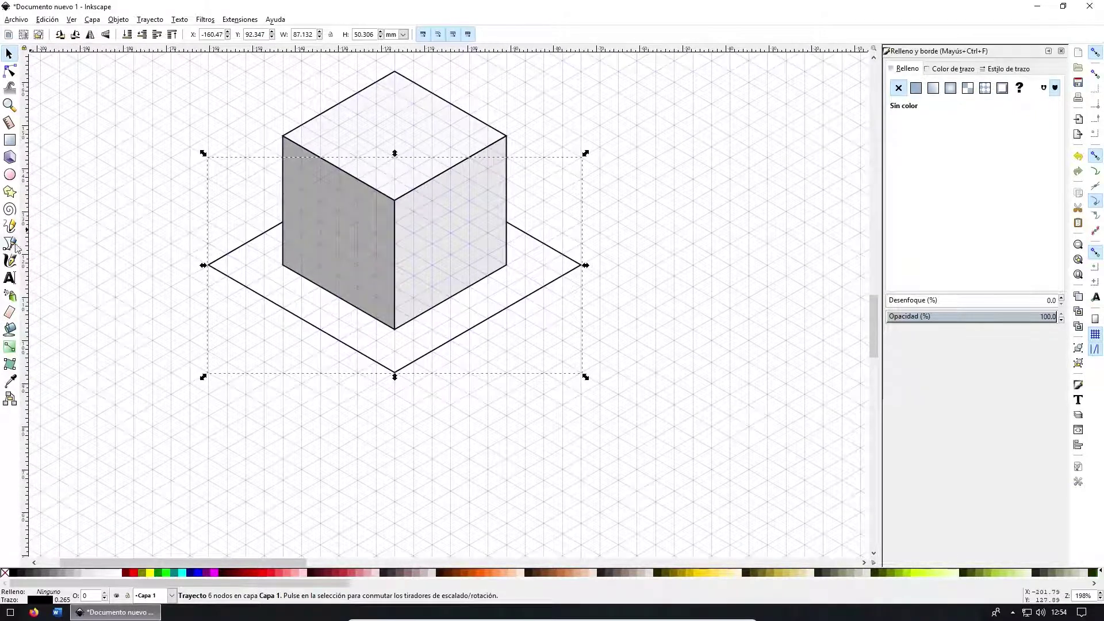
pyautogui.click(9, 243)
pyautogui.click(208, 265)
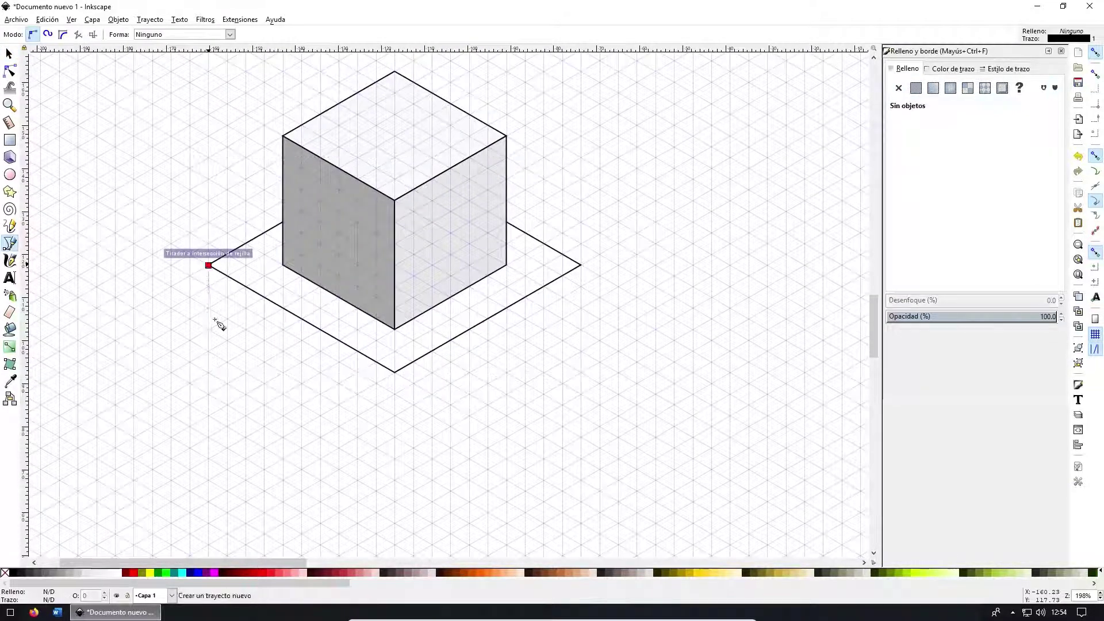
pyautogui.click(209, 414)
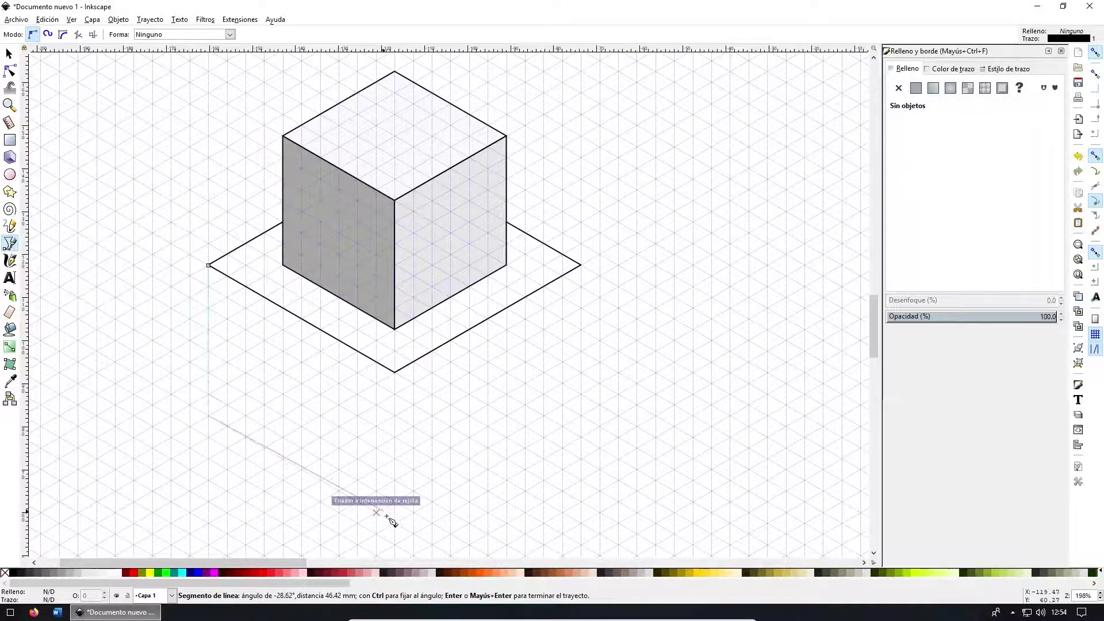
pyautogui.click(394, 372)
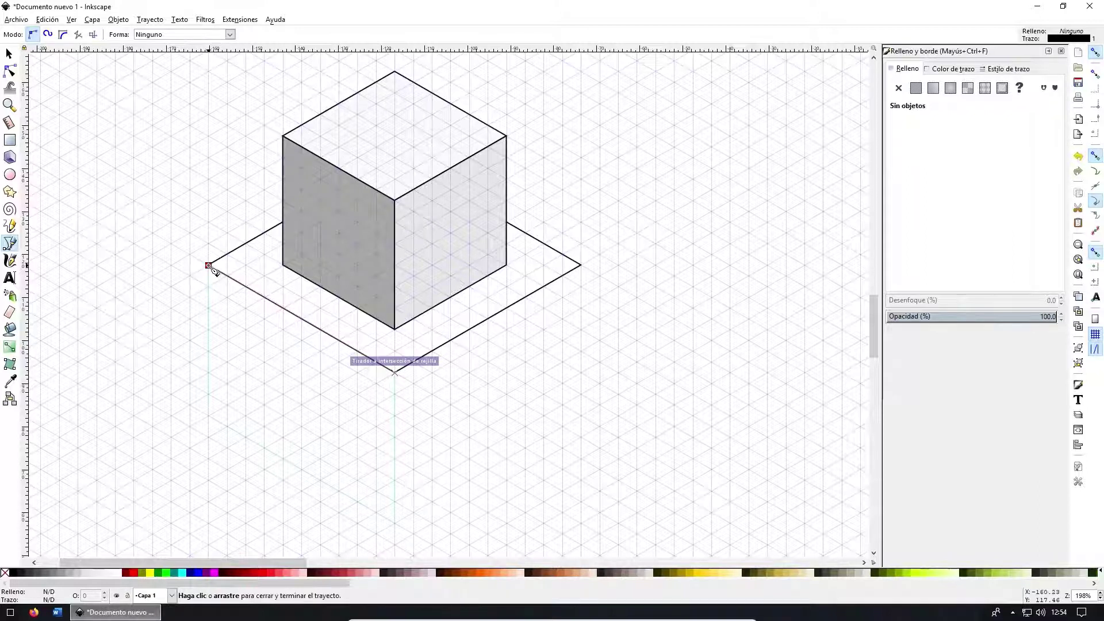
pyautogui.click(208, 265)
# Draw the base block's right face as a closed parallelogram below the large rhombus's lower-right edge, with slanted sides about 50 mm long
pyautogui.click(394, 373)
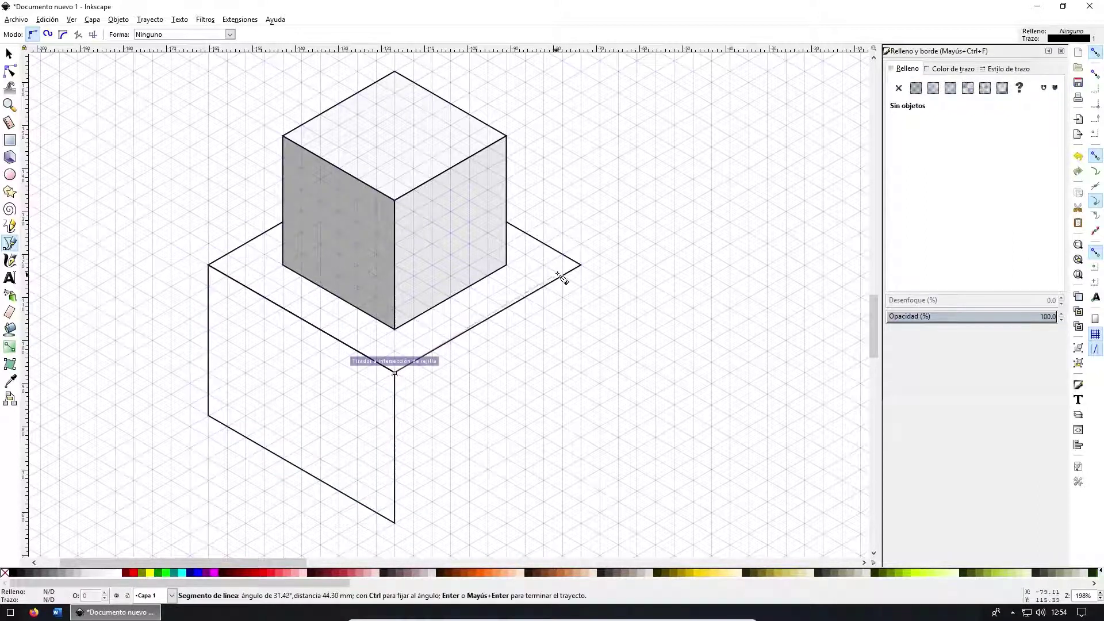
pyautogui.click(580, 303)
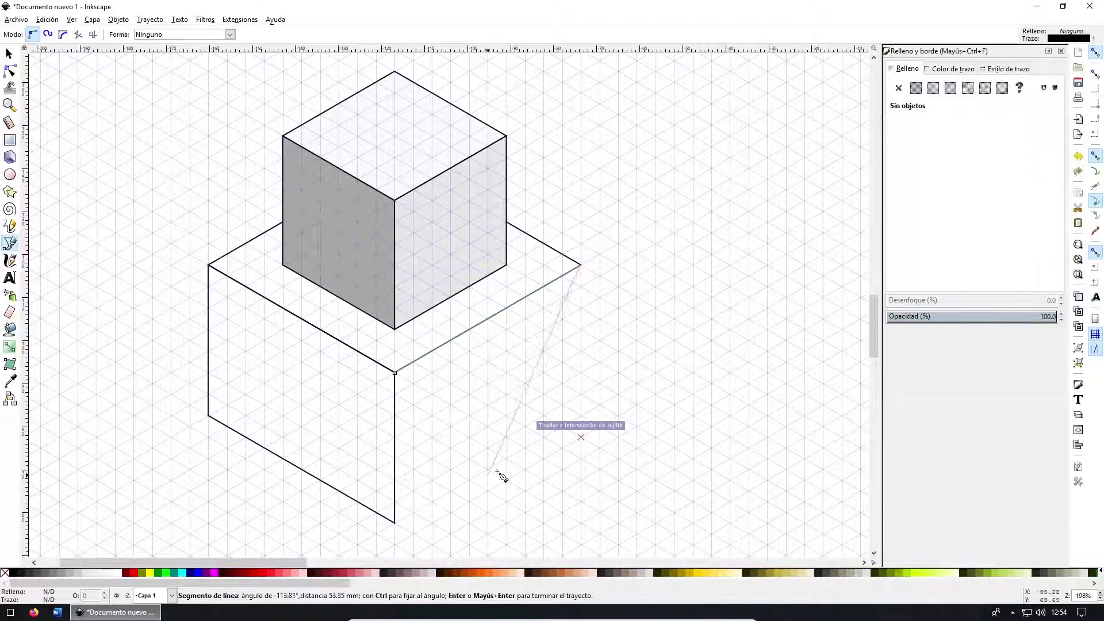
pyautogui.click(581, 417)
pyautogui.click(395, 524)
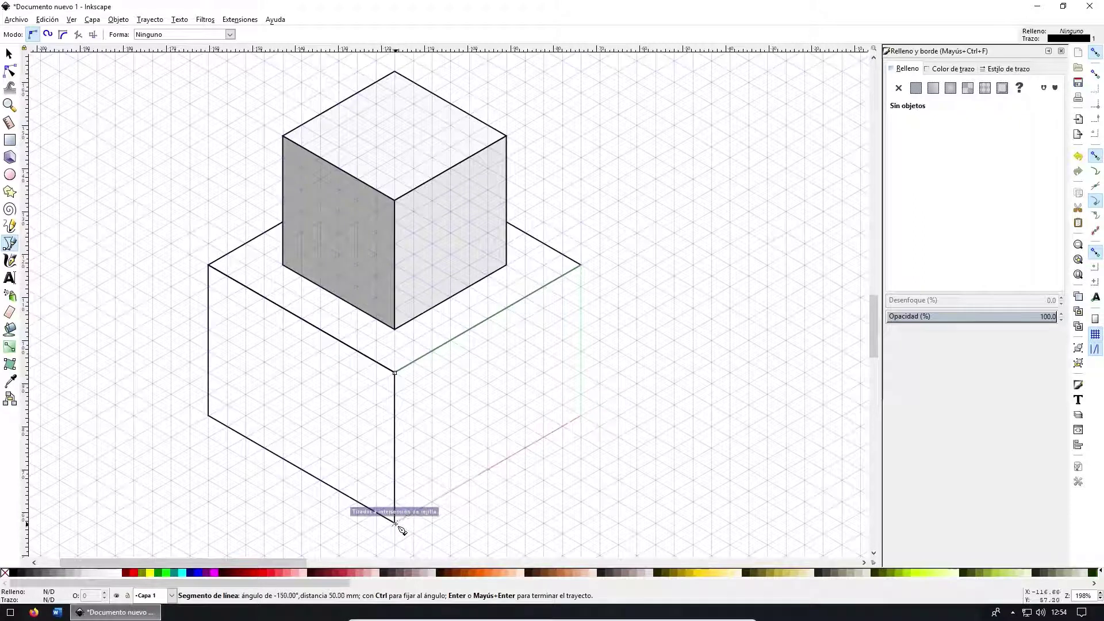
pyautogui.click(395, 373)
pyautogui.hscroll(-2, 535, 375)
pyautogui.scroll(-1, 535, 375)
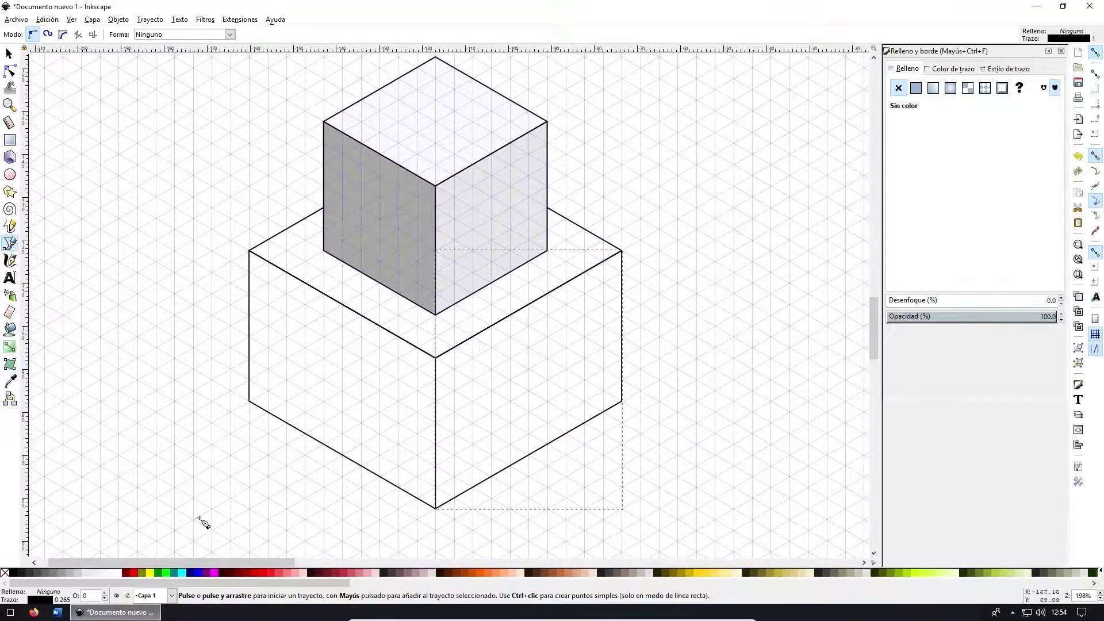
# Fill the base block's right face with light pink and its left face with strong red
pyautogui.click(301, 572)
pyautogui.click(9, 55)
pyautogui.click(274, 343)
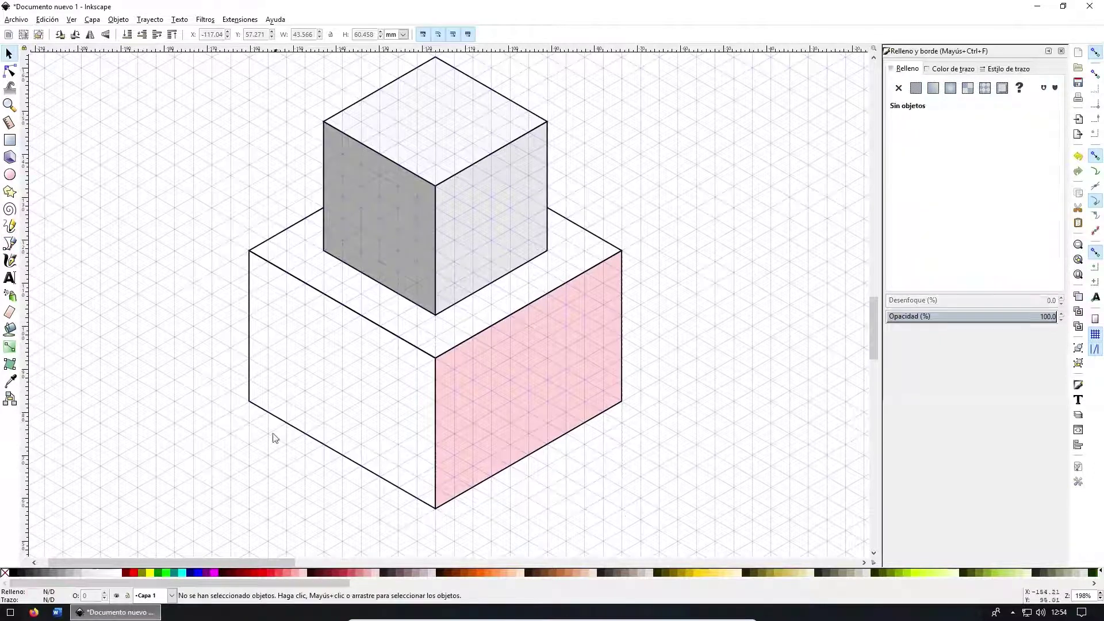
pyautogui.click(317, 444)
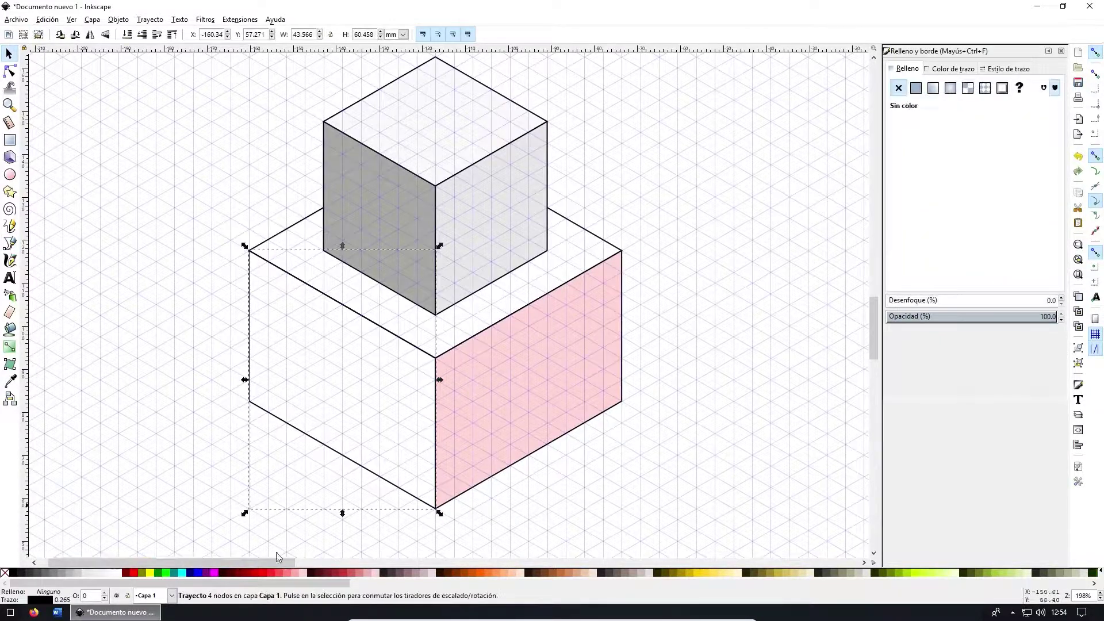
pyautogui.click(263, 572)
# Fill the base block's top rhombus with light pink ffd5d5 and its right face with a darker pink, and deselect everything
pyautogui.click(281, 234)
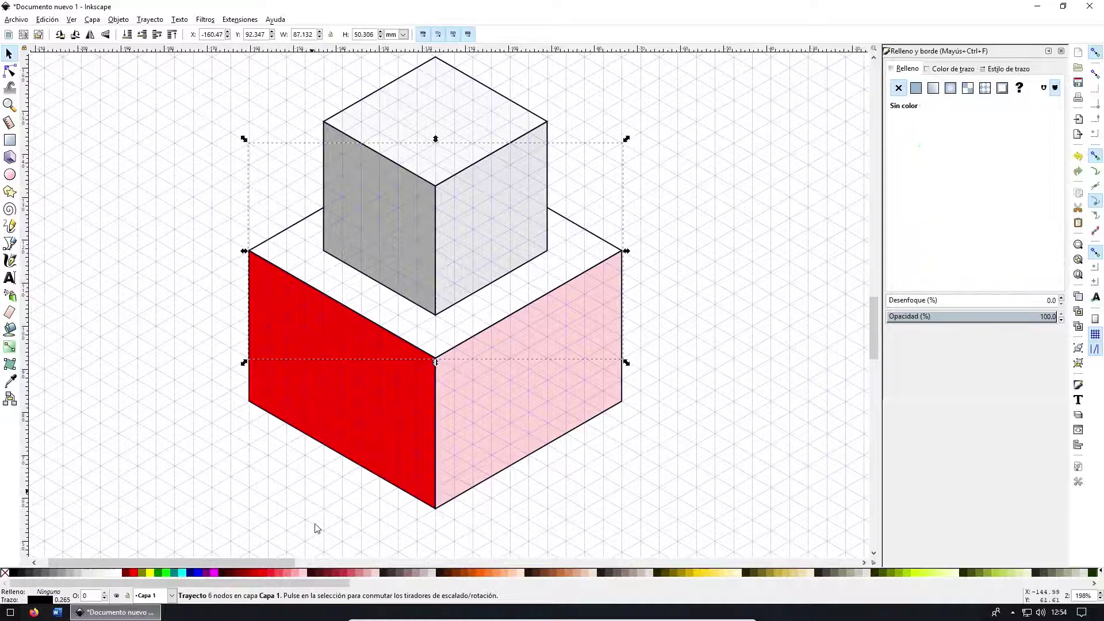
pyautogui.click(300, 572)
pyautogui.click(481, 423)
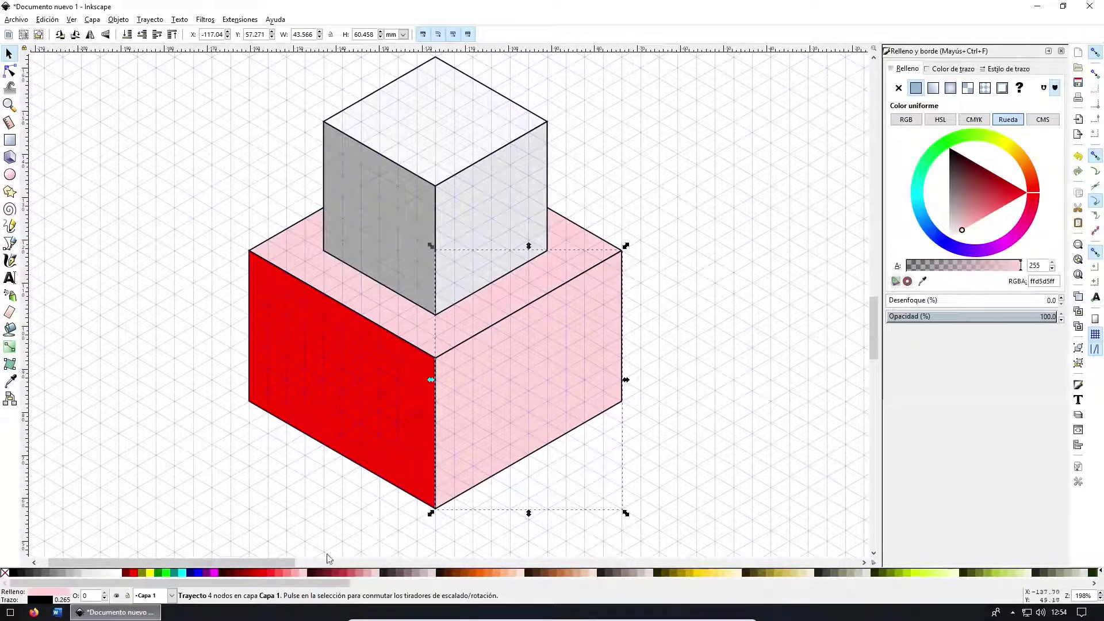
pyautogui.click(286, 572)
pyautogui.press('Escape')
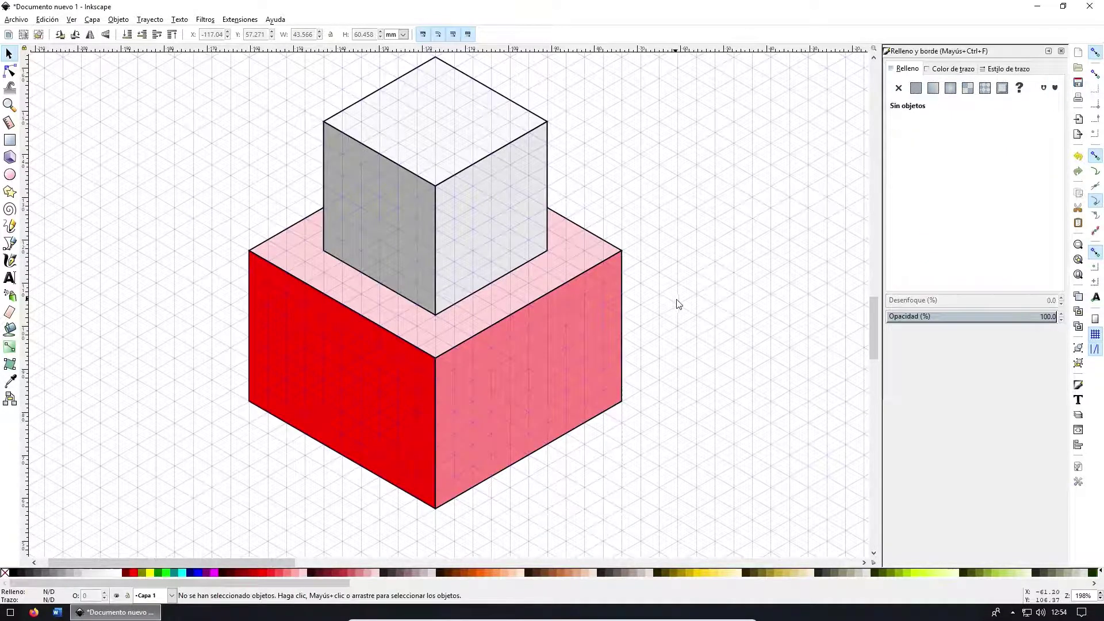
pyautogui.moveTo(688, 273); pyautogui.dragTo(697, 295)
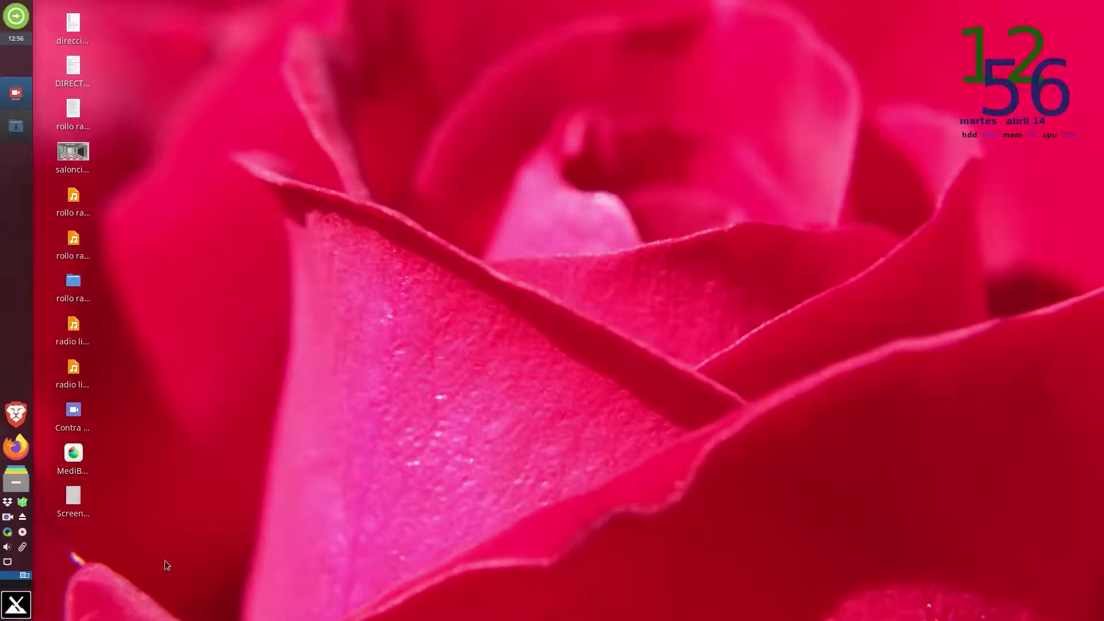
# Launch GIMP (GNU Image Manipulation Program) from the system's graphics applications
pyautogui.click(21, 611)
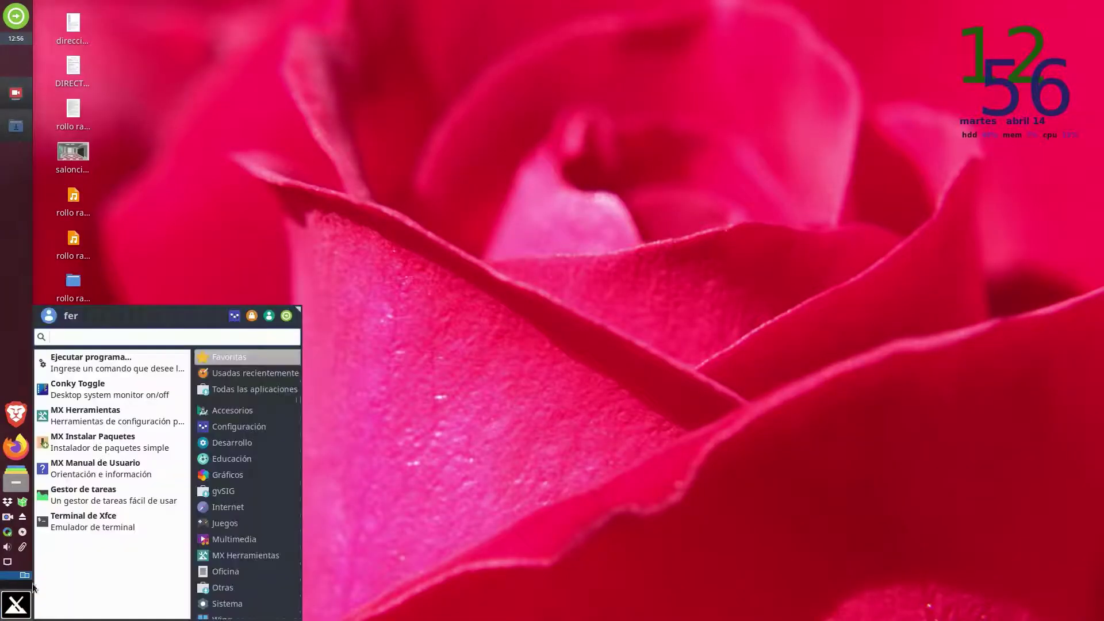
pyautogui.click(249, 478)
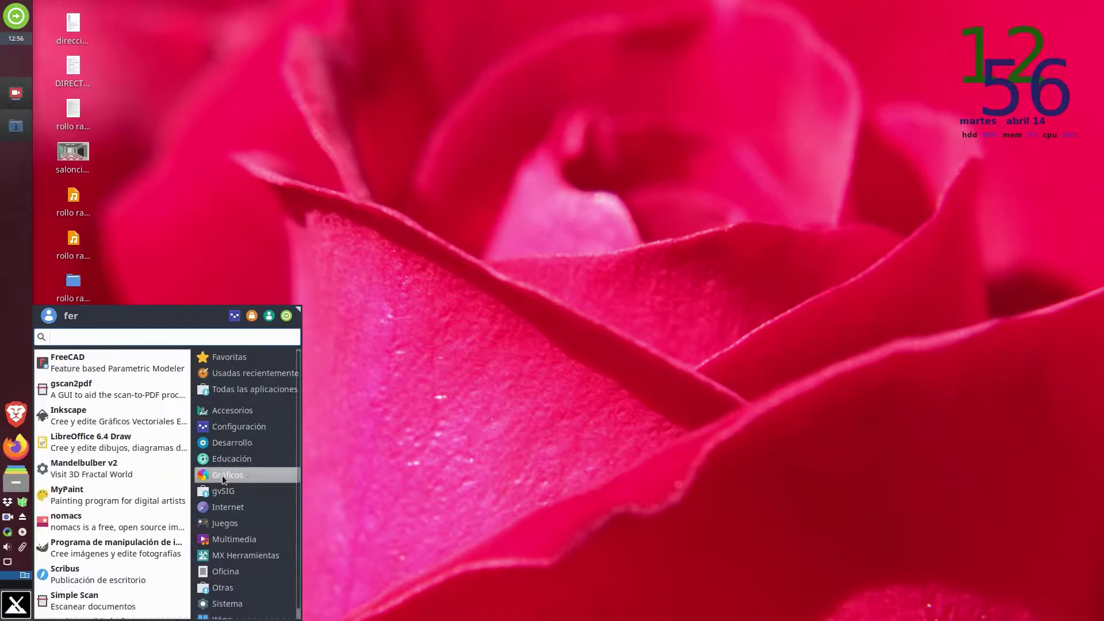
pyautogui.click(115, 547)
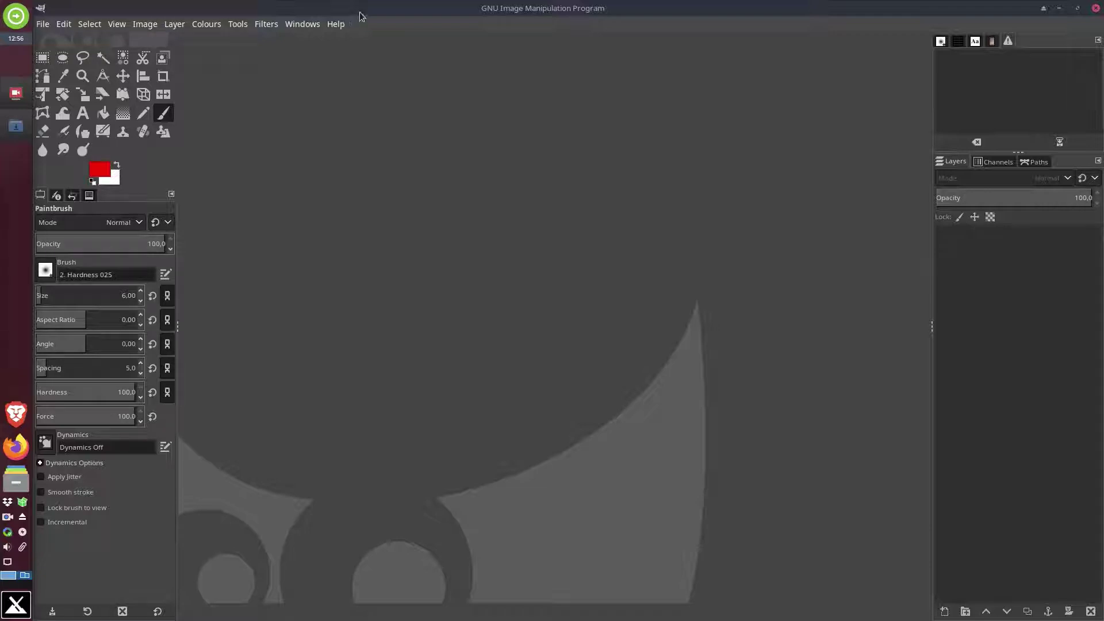
# Open the isometric grid image "Screenshot at 2018-01-12 165426.png" from the Desktop folder
pyautogui.click(43, 25)
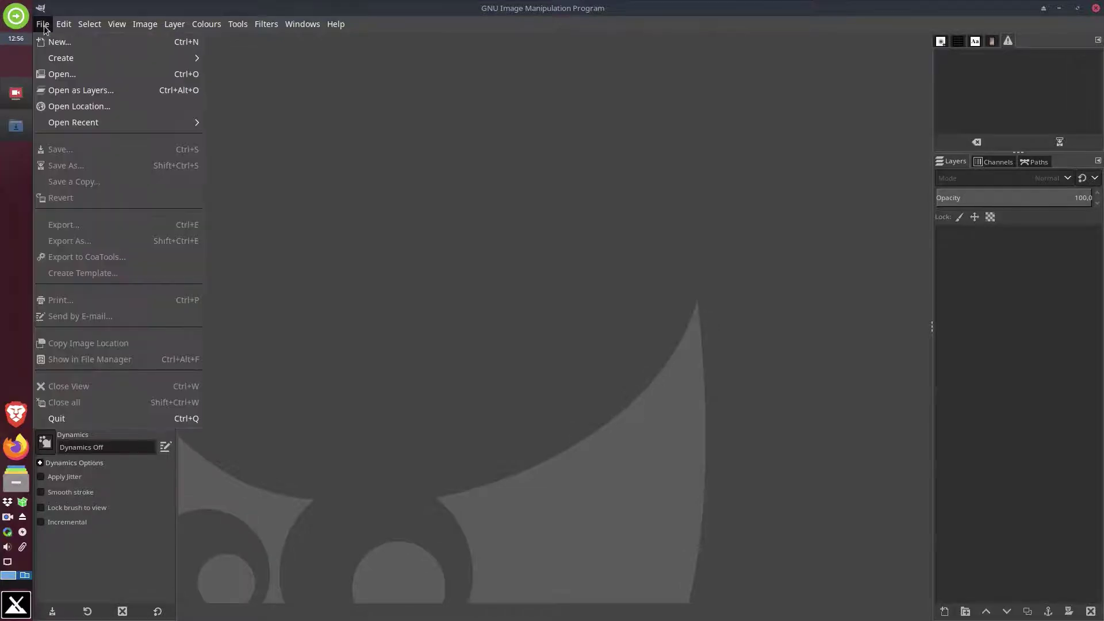
pyautogui.click(62, 74)
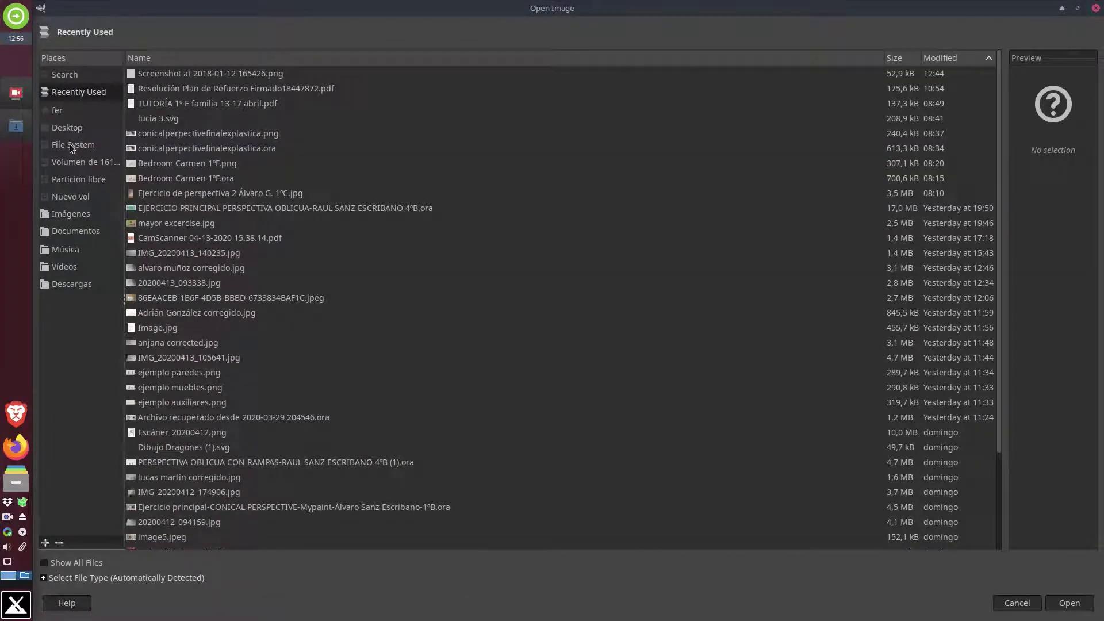
pyautogui.click(69, 129)
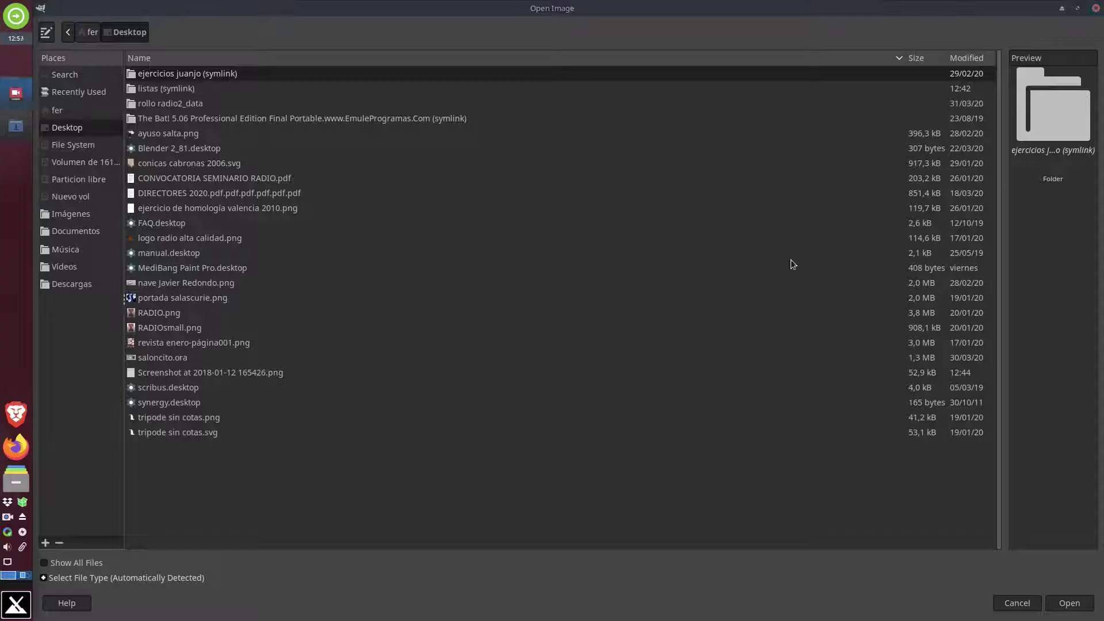
pyautogui.click(232, 374)
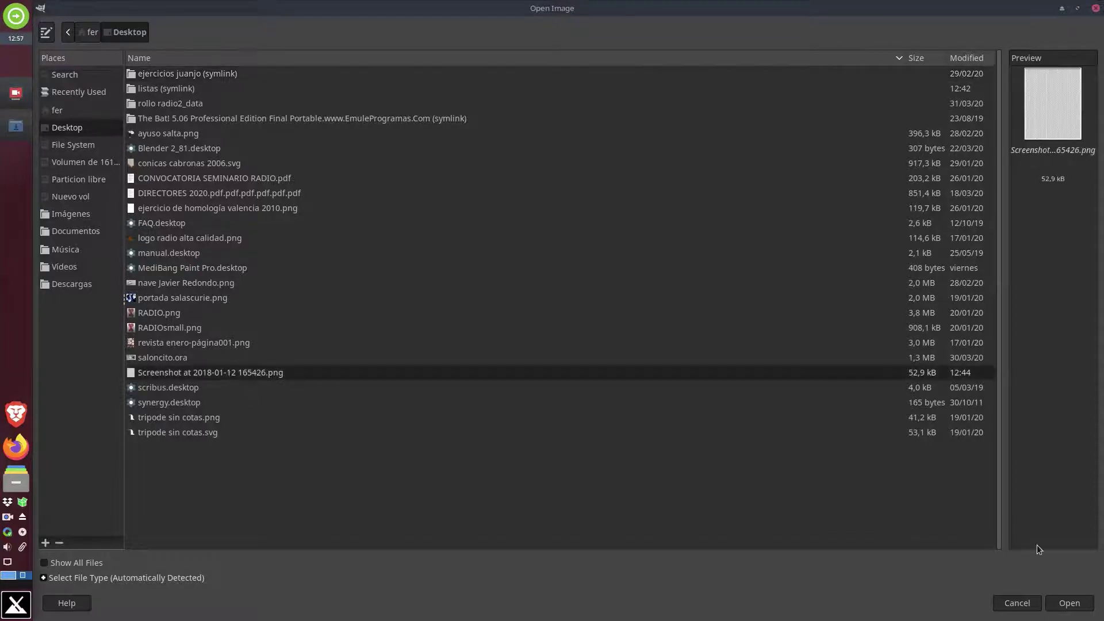
pyautogui.click(1067, 603)
pyautogui.scroll(2, 587, 302)
pyautogui.scroll(-1, 540, 306)
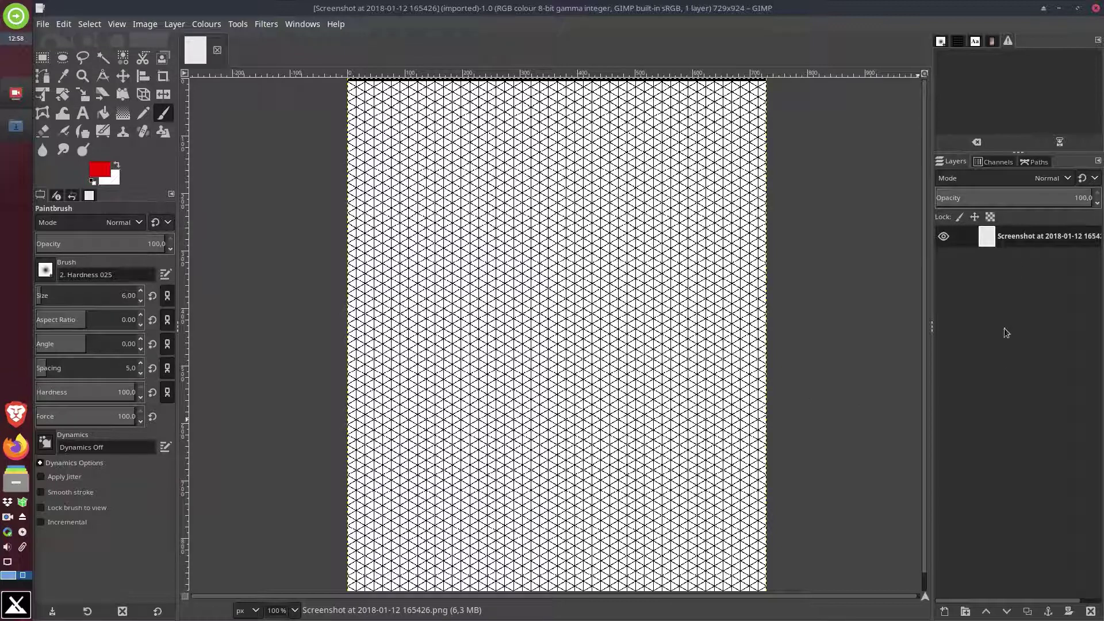
# Add a white-filled layer above the grid image and lower its opacity to about 79.7
pyautogui.click(946, 614)
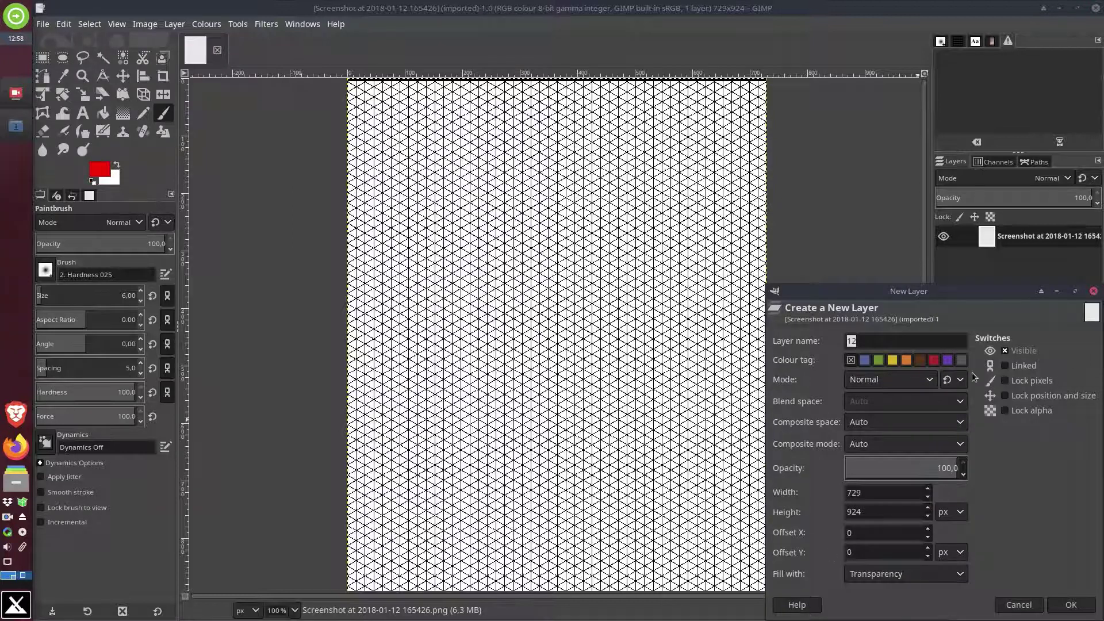
pyautogui.click(923, 577)
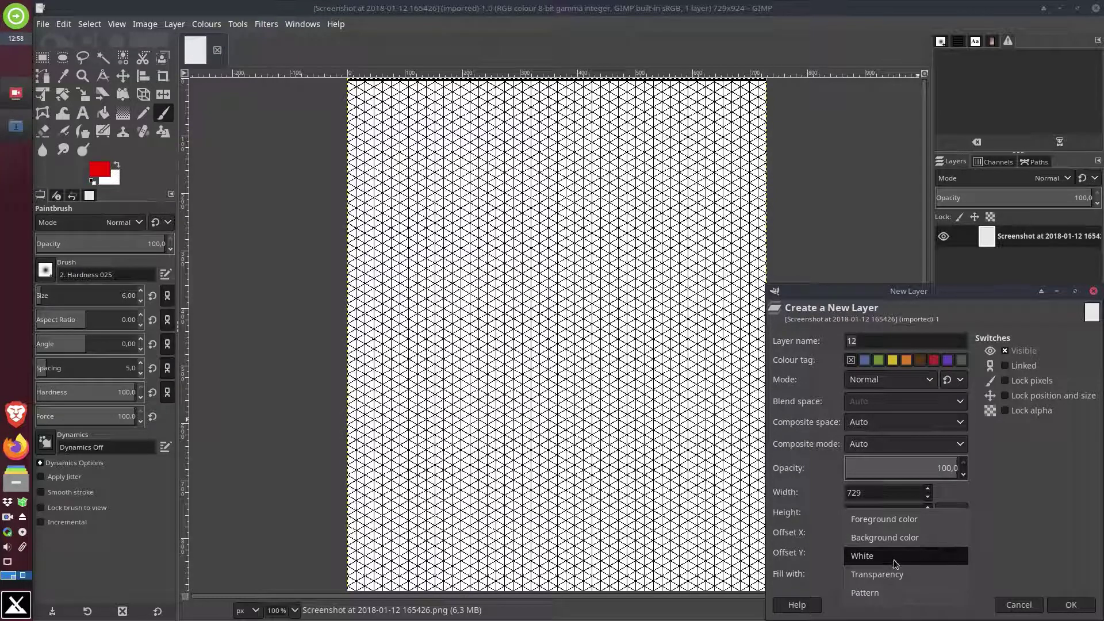
pyautogui.click(895, 562)
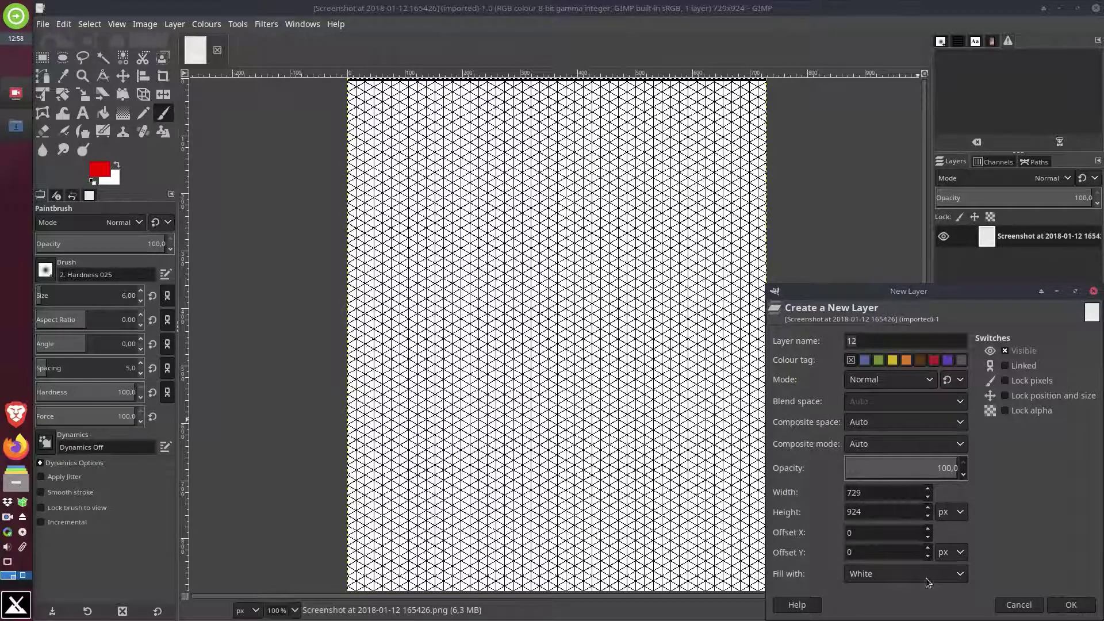
pyautogui.click(1070, 605)
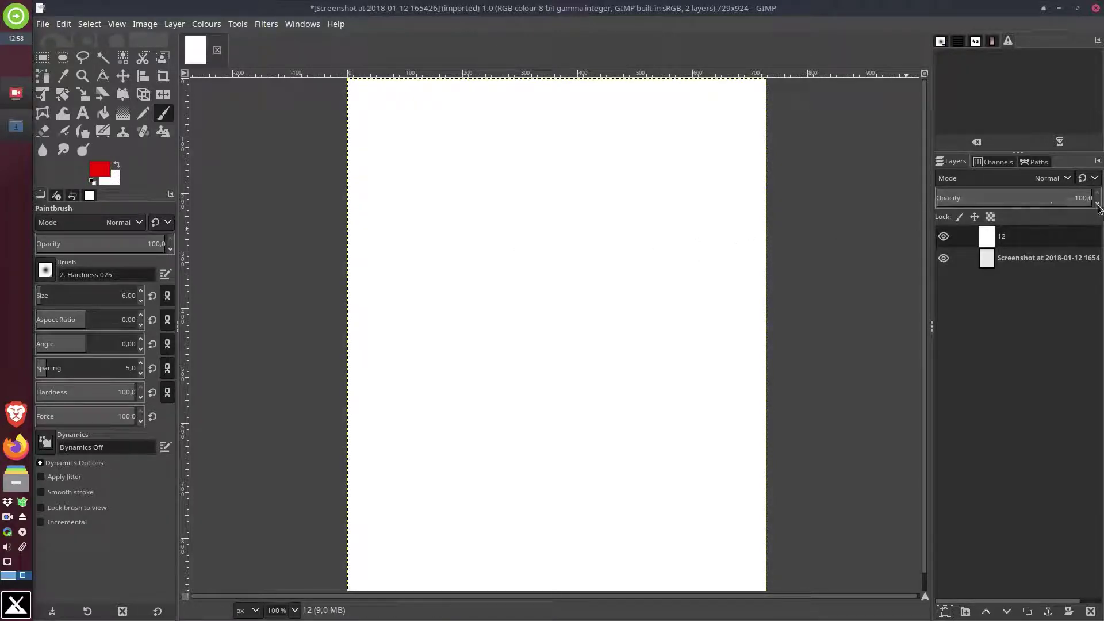
pyautogui.click(1075, 198)
pyautogui.moveTo(1075, 201)
pyautogui.mouseDown()
pyautogui.moveTo(1032, 202)
pyautogui.moveTo(1063, 201)
pyautogui.mouseUp()
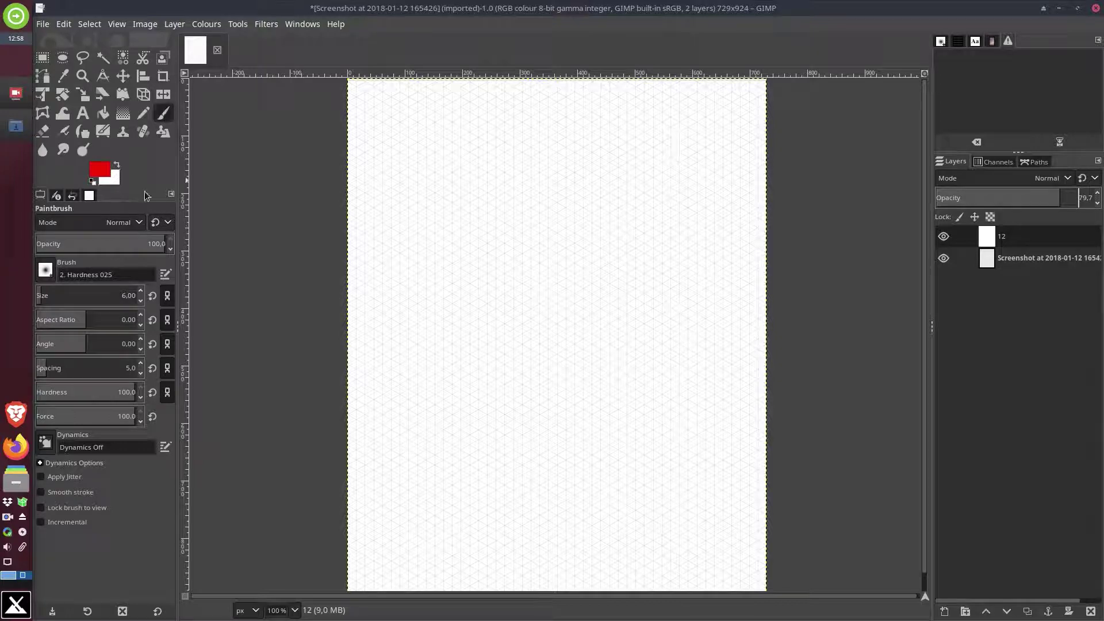
# Set up the Paintbrush with the 2. Hardness 025 brush, foreground colour black 000000 and size 4
pyautogui.click(45, 270)
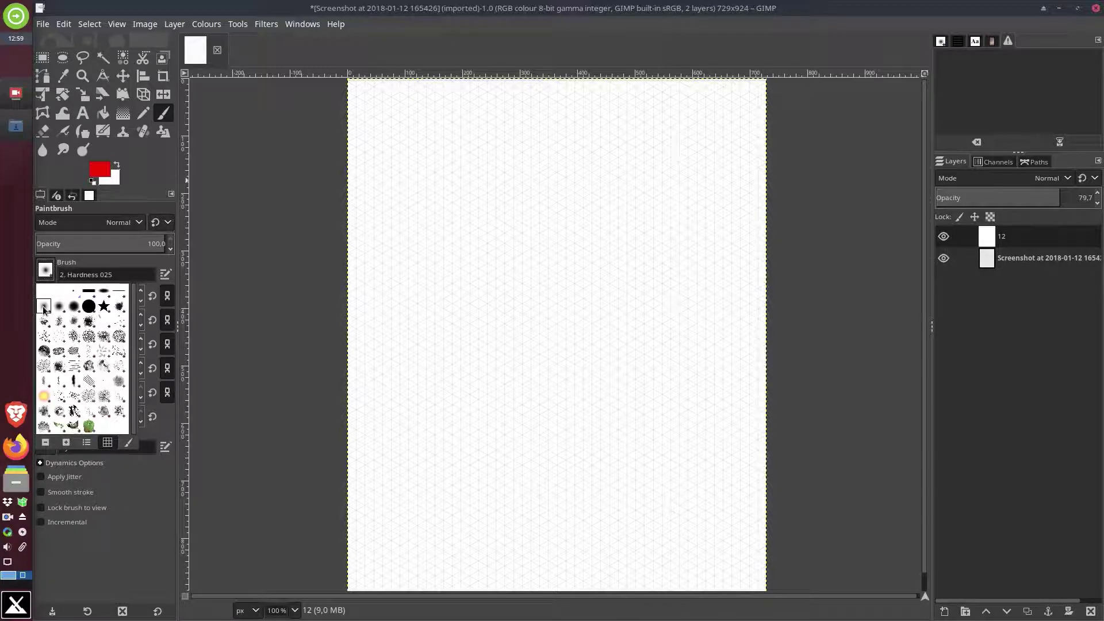
pyautogui.click(104, 171)
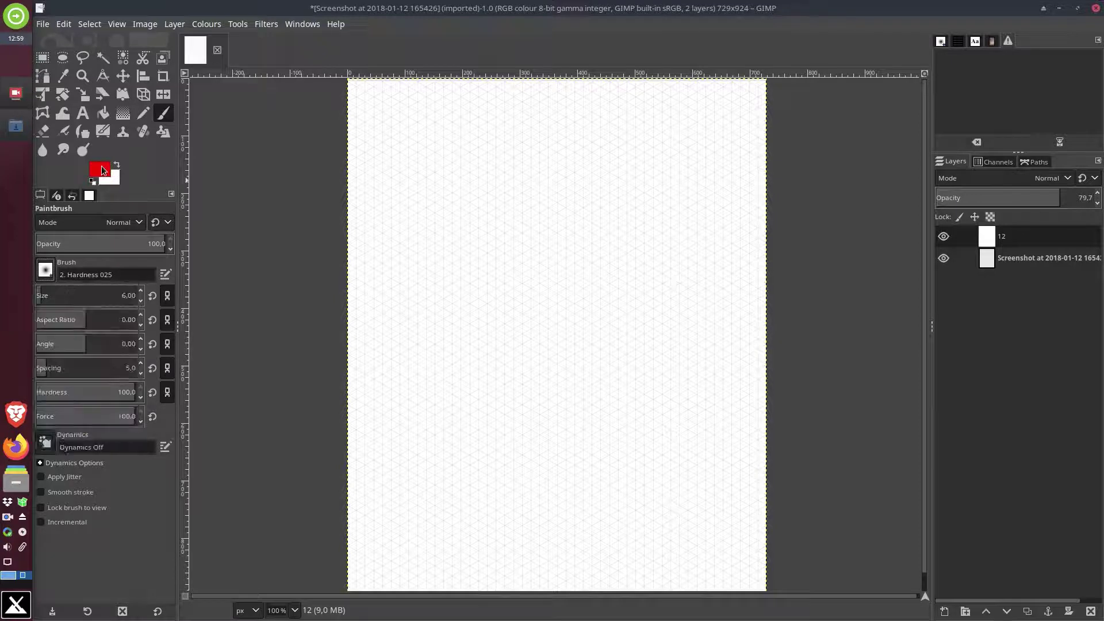
pyautogui.click(103, 171)
pyautogui.click(743, 85)
pyautogui.moveTo(742, 89); pyautogui.dragTo(713, 172)
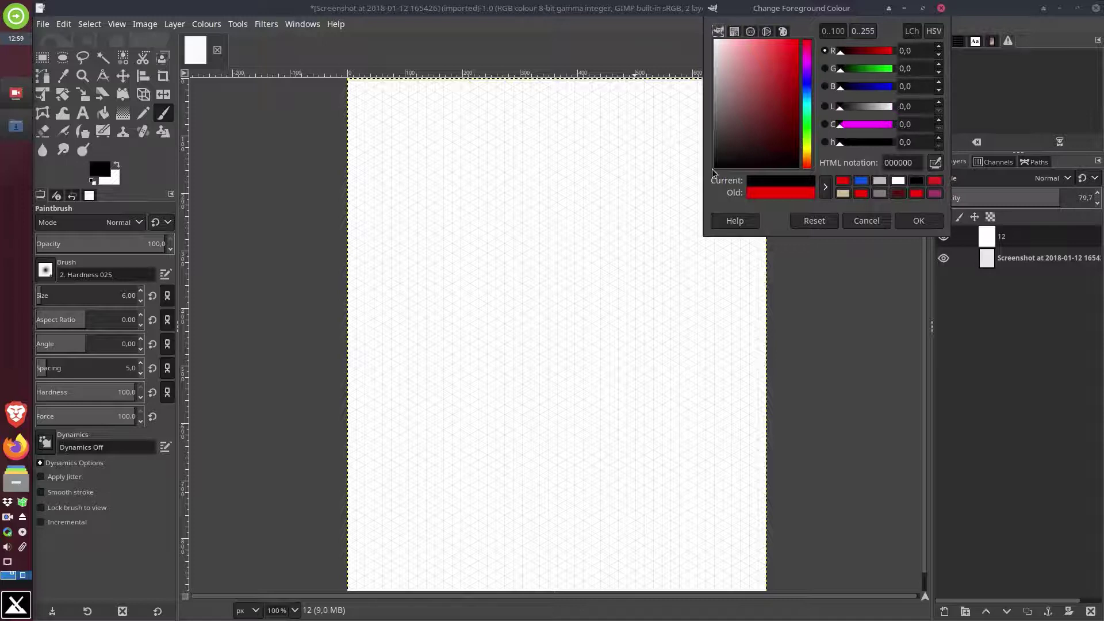
pyautogui.click(918, 221)
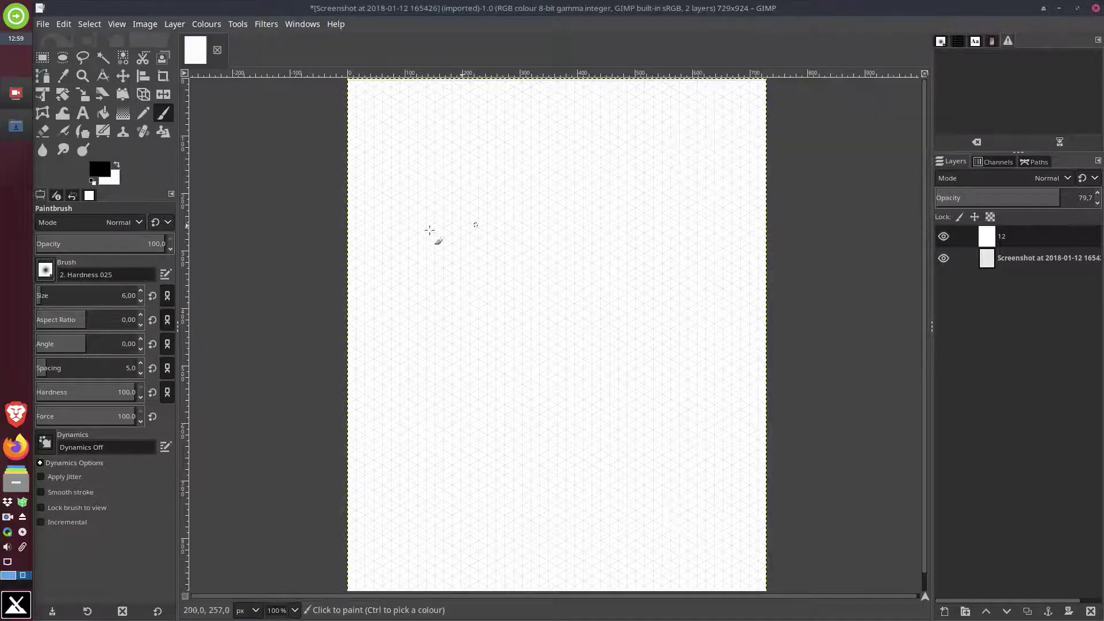
pyautogui.click(40, 293)
pyautogui.moveTo(41, 293)
pyautogui.mouseDown()
pyautogui.moveTo(77, 295)
pyautogui.moveTo(39, 298)
pyautogui.mouseUp()
# Paint a closed rhombus of four straight lines on the white layer, following the grid, about nine grid cells per side
pyautogui.keyDown('ctrl'); pyautogui.scroll(1, 497, 261); pyautogui.keyUp('ctrl')
pyautogui.keyDown('ctrl'); pyautogui.scroll(1, 498, 260); pyautogui.keyUp('ctrl')
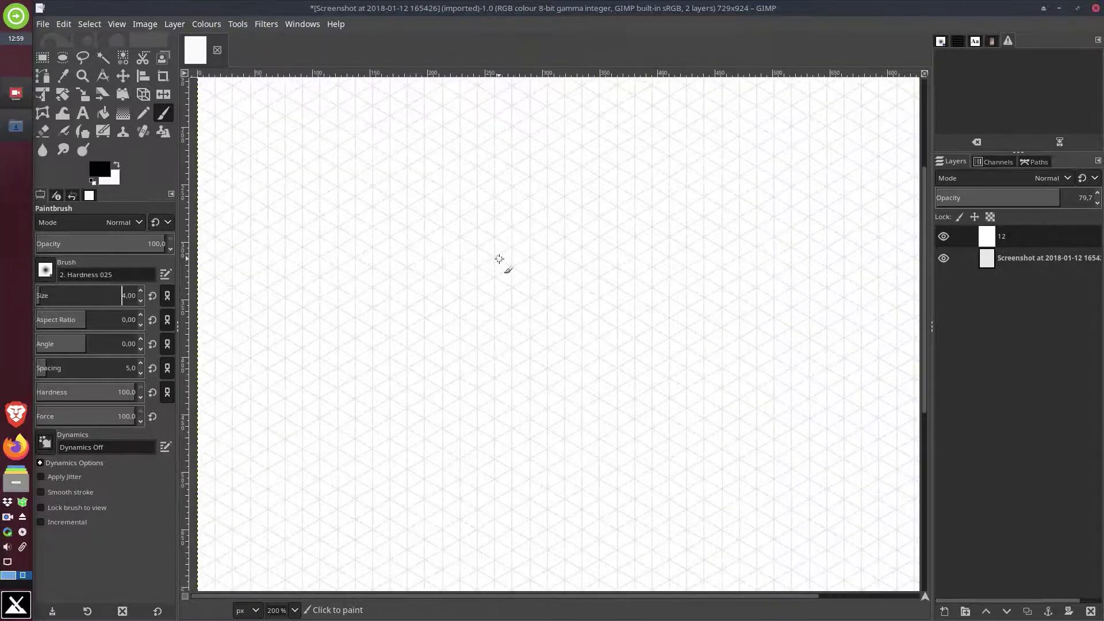
pyautogui.keyDown('ctrl'); pyautogui.scroll(-2, 518, 249); pyautogui.keyUp('ctrl')
pyautogui.keyDown('ctrl'); pyautogui.scroll(2, 518, 248); pyautogui.keyUp('ctrl')
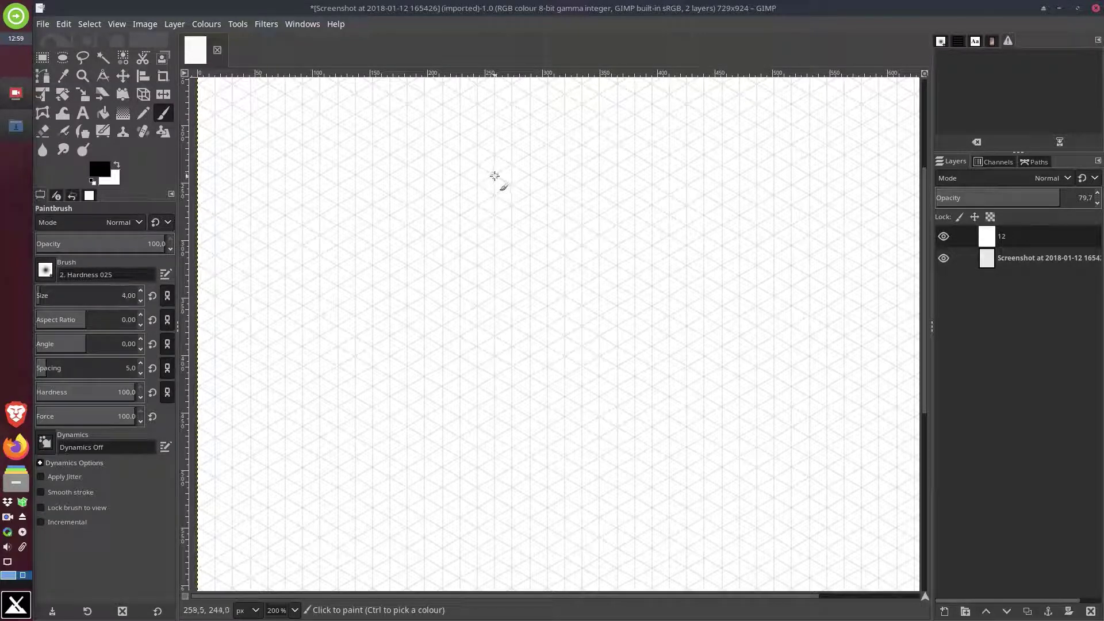
pyautogui.click(495, 175)
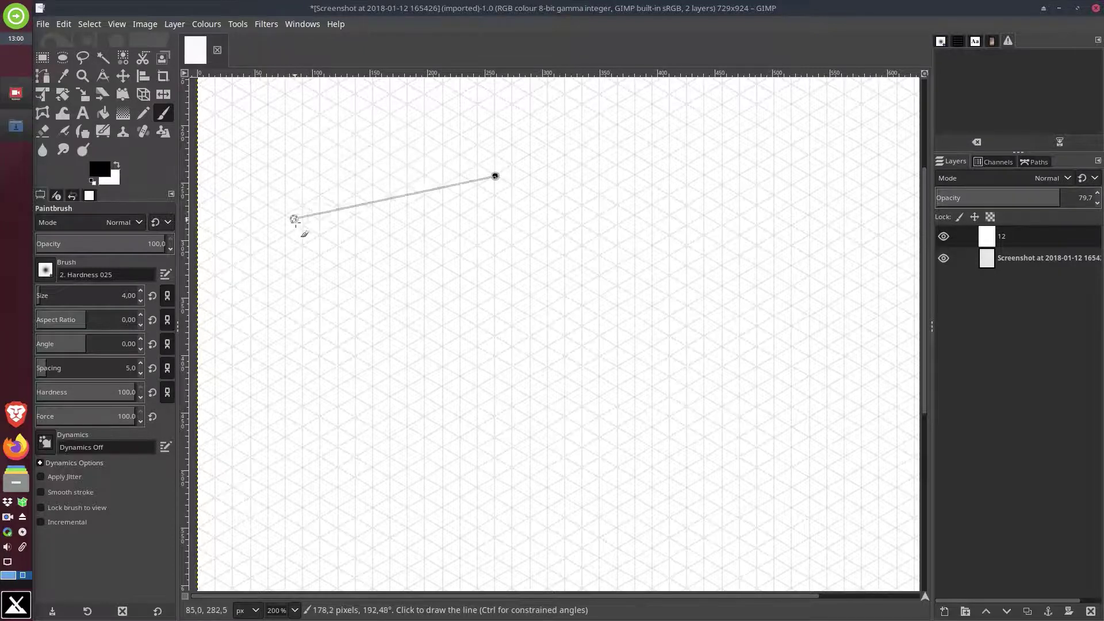
pyautogui.keyDown('shift'); pyautogui.click(340, 264); pyautogui.keyUp('shift')
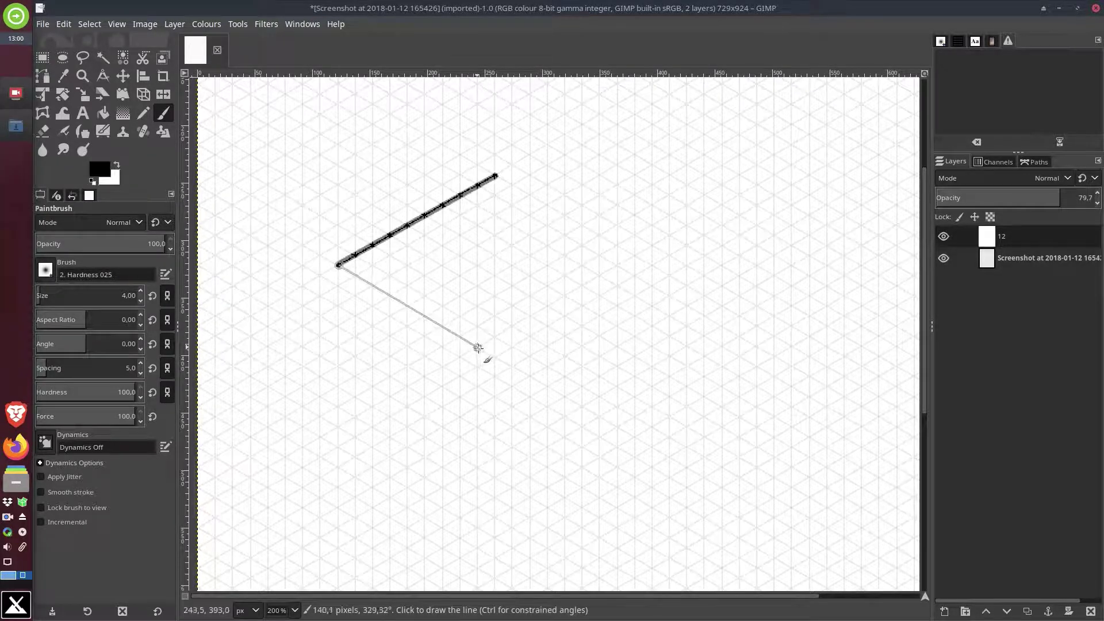
pyautogui.keyDown('shift'); pyautogui.click(493, 356); pyautogui.keyUp('shift')
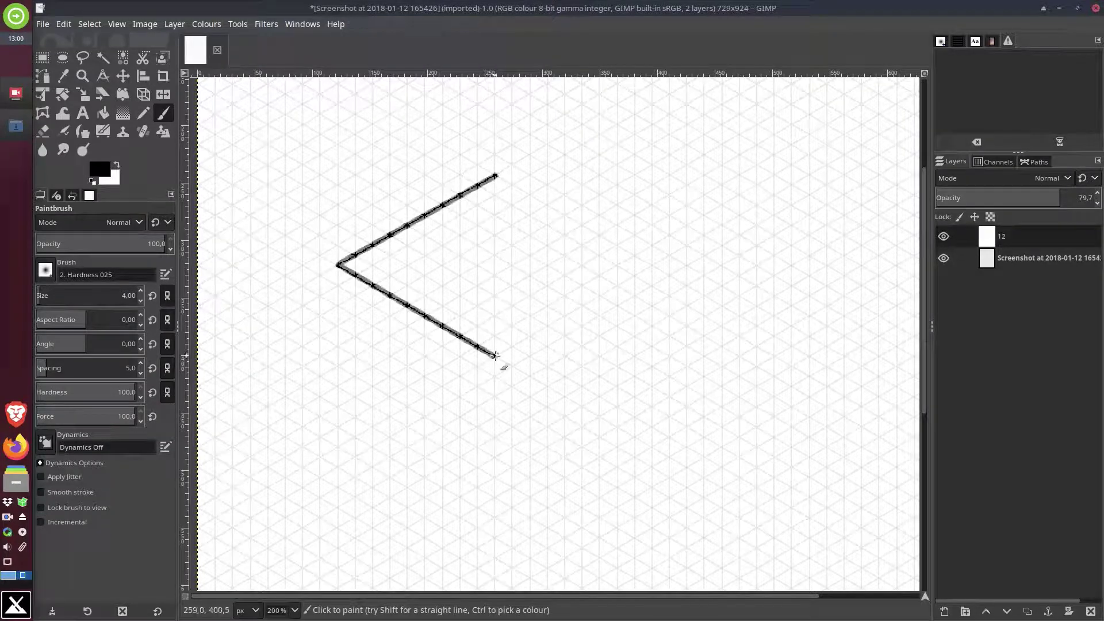
pyautogui.keyDown('shift'); pyautogui.click(650, 265); pyautogui.keyUp('shift')
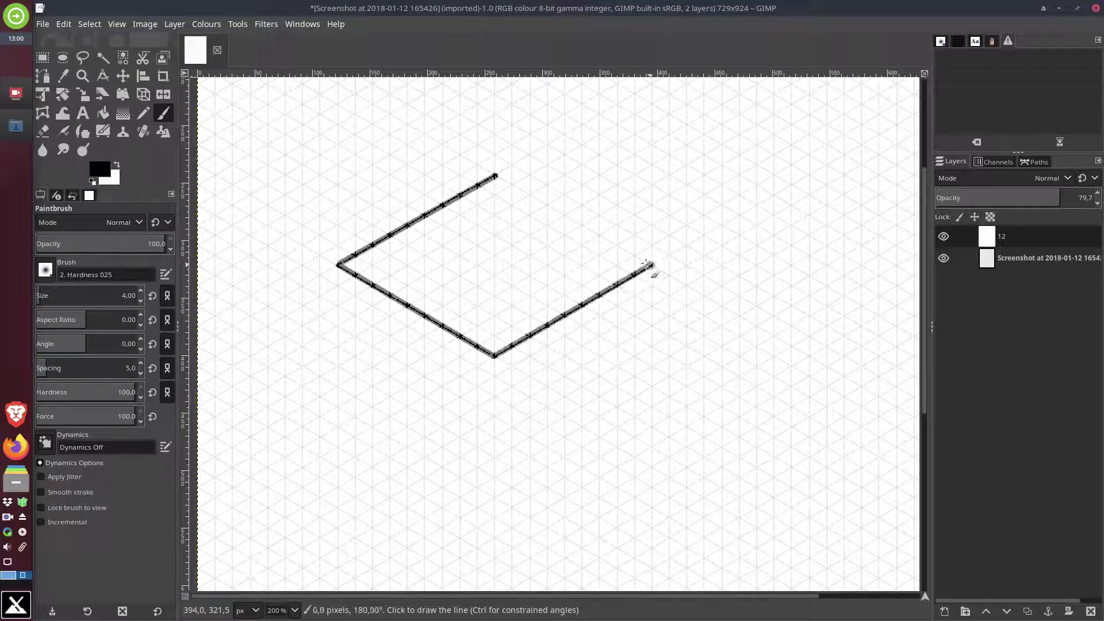
pyautogui.keyDown('shift'); pyautogui.click(495, 175); pyautogui.keyUp('shift')
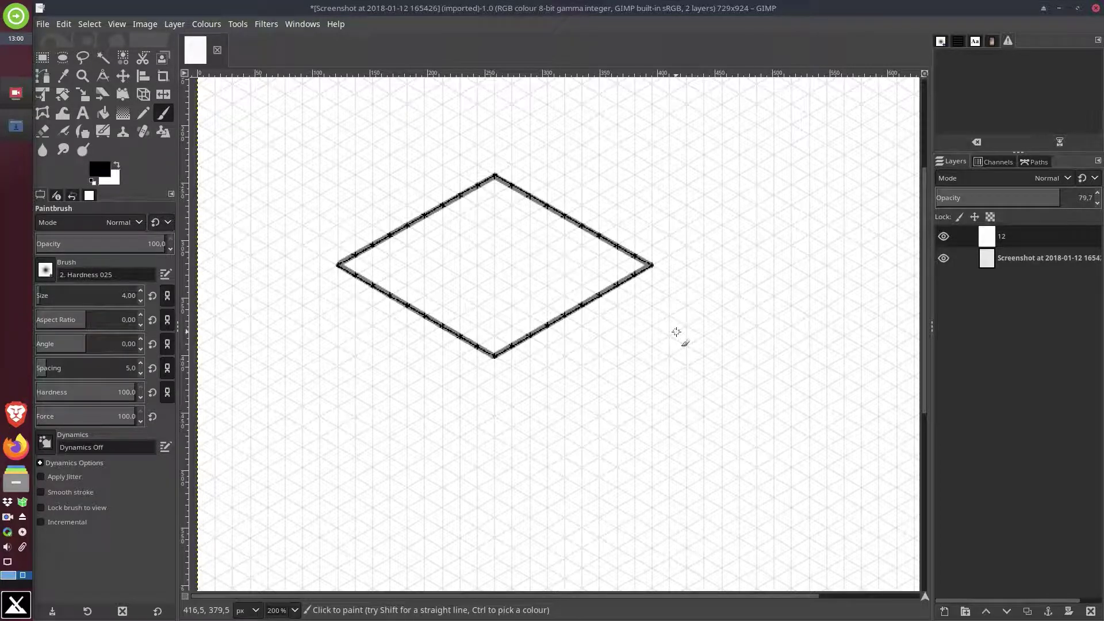
pyautogui.moveTo(651, 432); pyautogui.dragTo(655, 398)
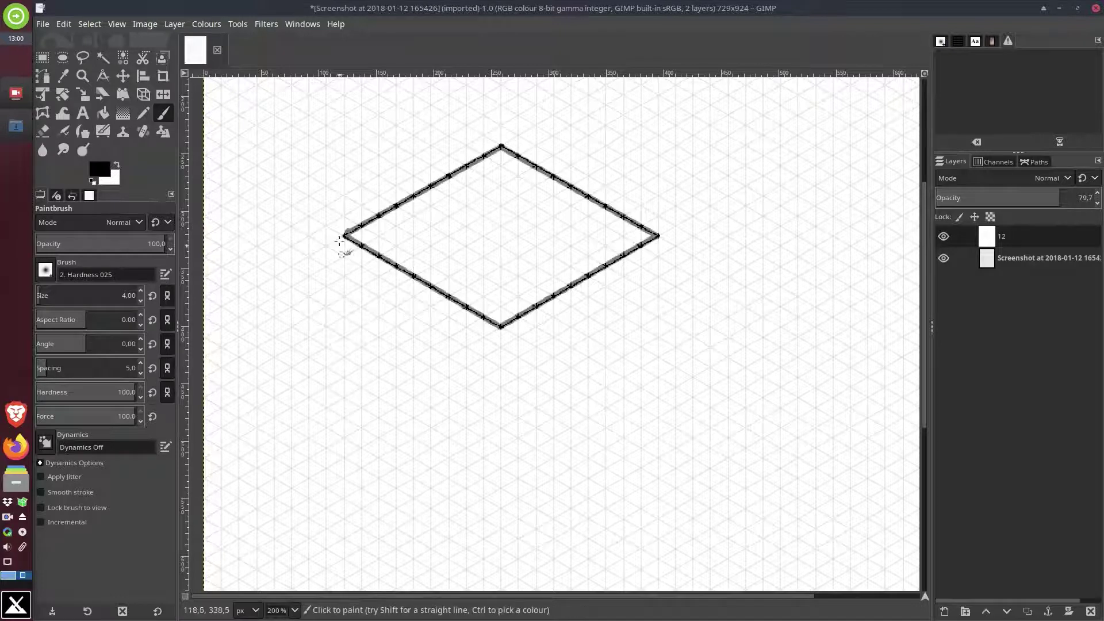
# Paint straight lines below the rhombus to complete the cube's left and right faces, about eight grid cells tall
pyautogui.click(345, 397)
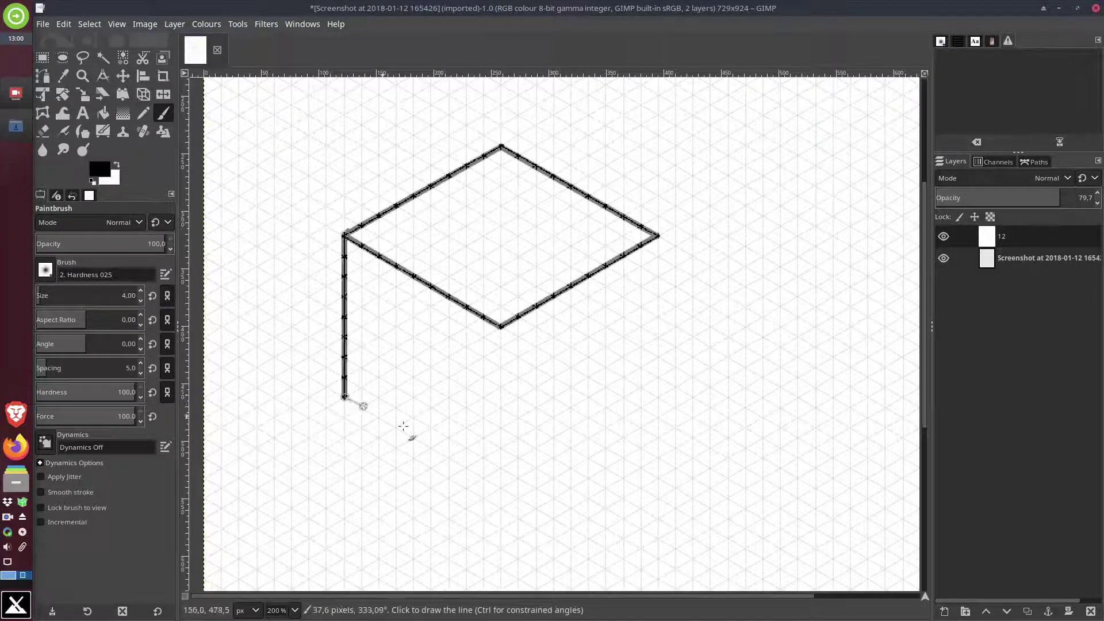
pyautogui.click(503, 488)
pyautogui.click(501, 327)
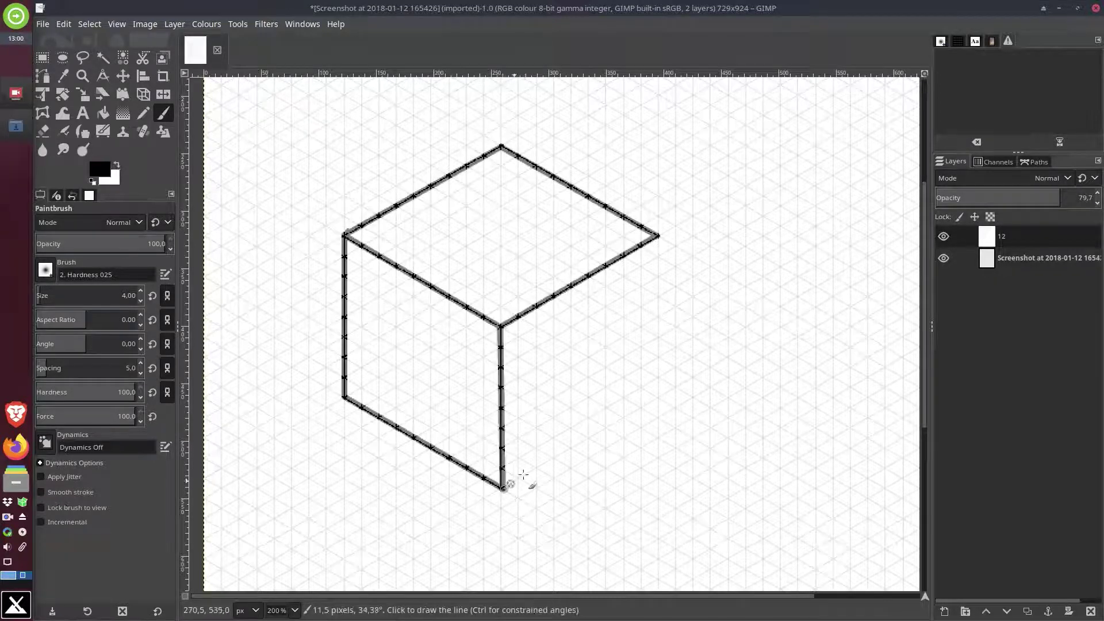
pyautogui.click(658, 399)
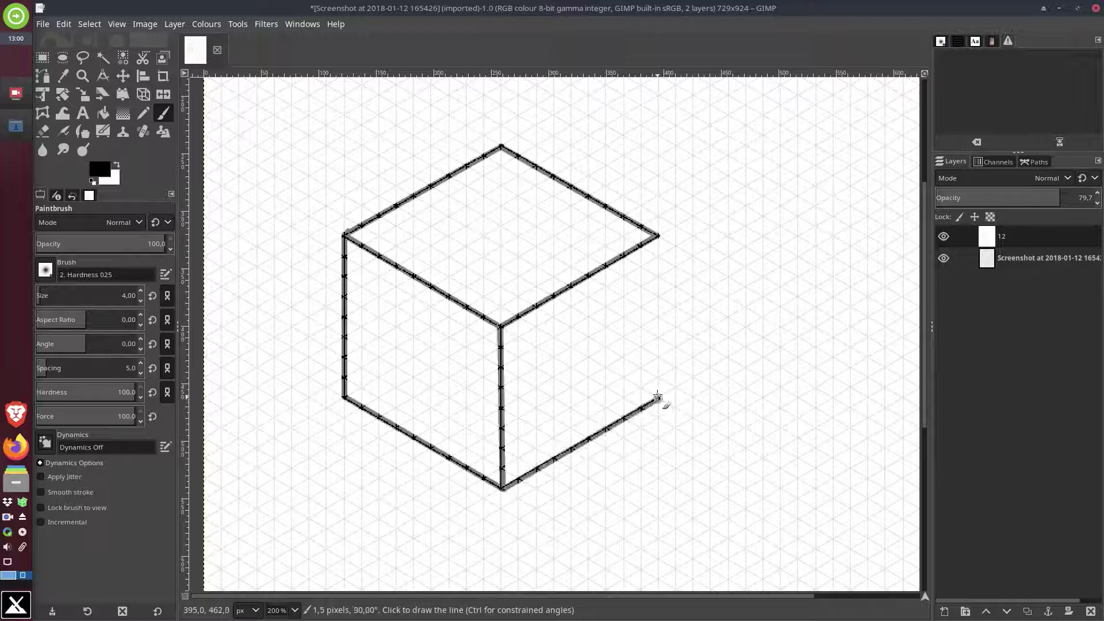
pyautogui.click(659, 236)
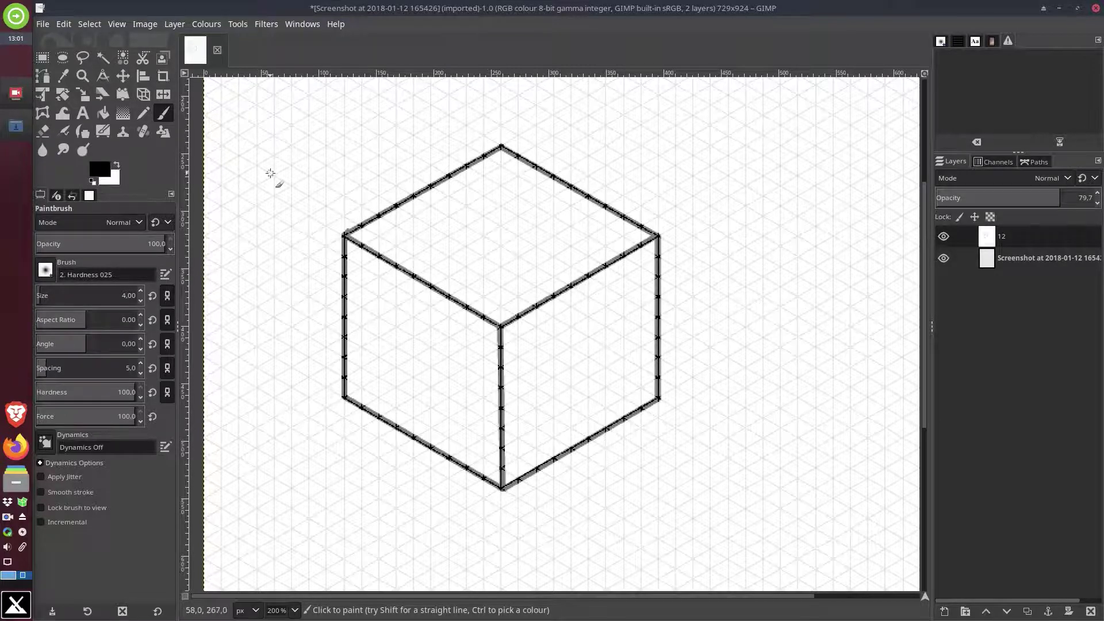
# Bucket-fill the cube's right face with mid grey 878787
pyautogui.click(104, 112)
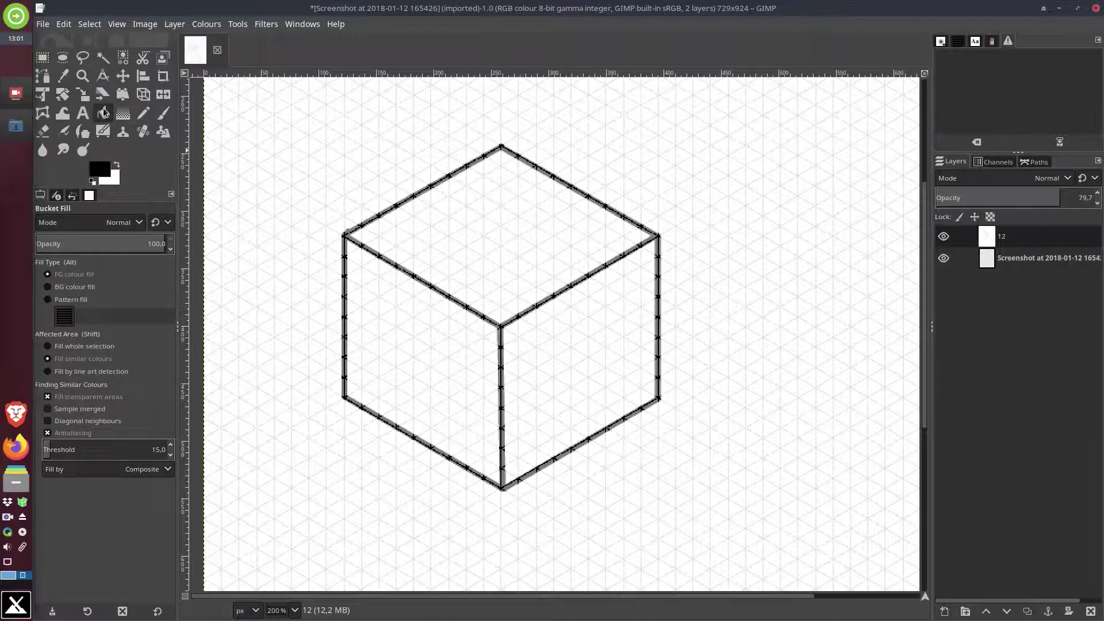
pyautogui.click(100, 166)
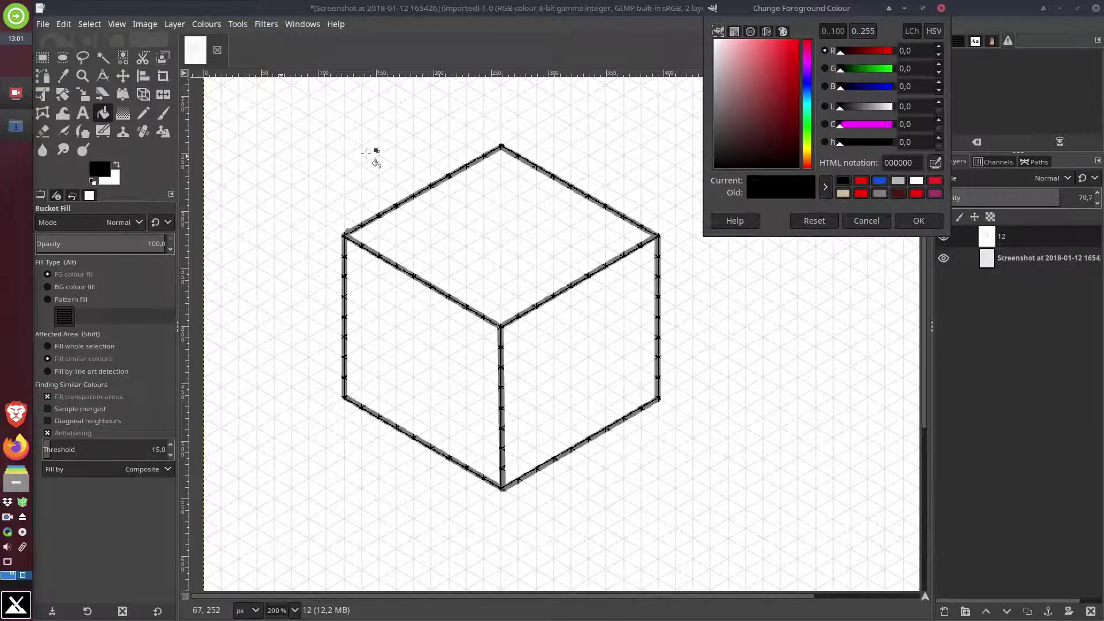
pyautogui.moveTo(720, 115)
pyautogui.mouseDown()
pyautogui.moveTo(712, 80)
pyautogui.moveTo(706, 99)
pyautogui.mouseUp()
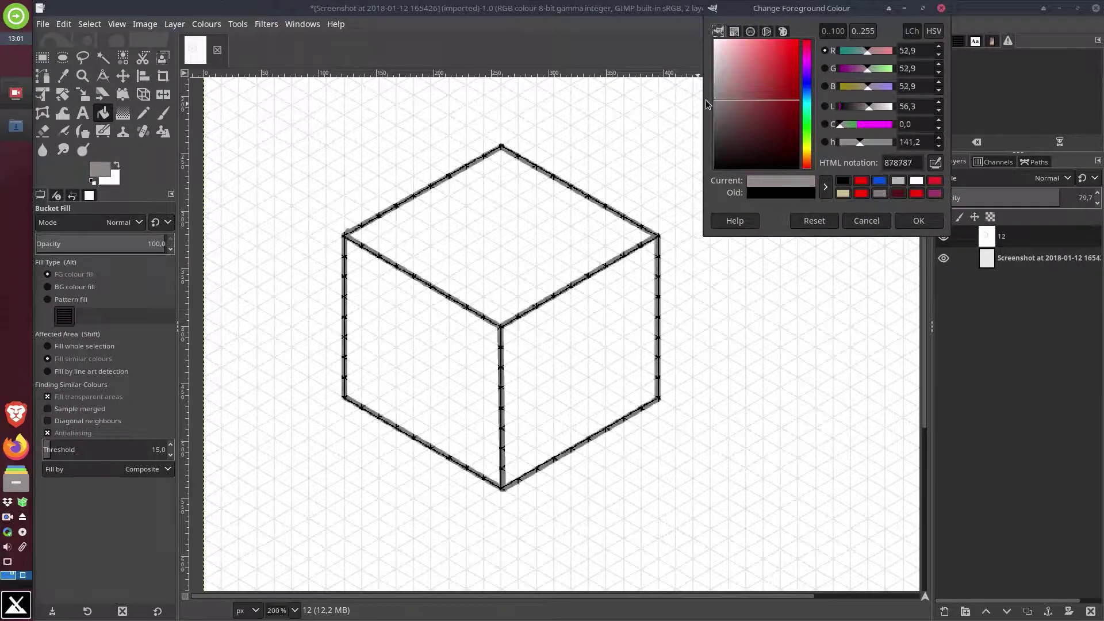
pyautogui.click(917, 221)
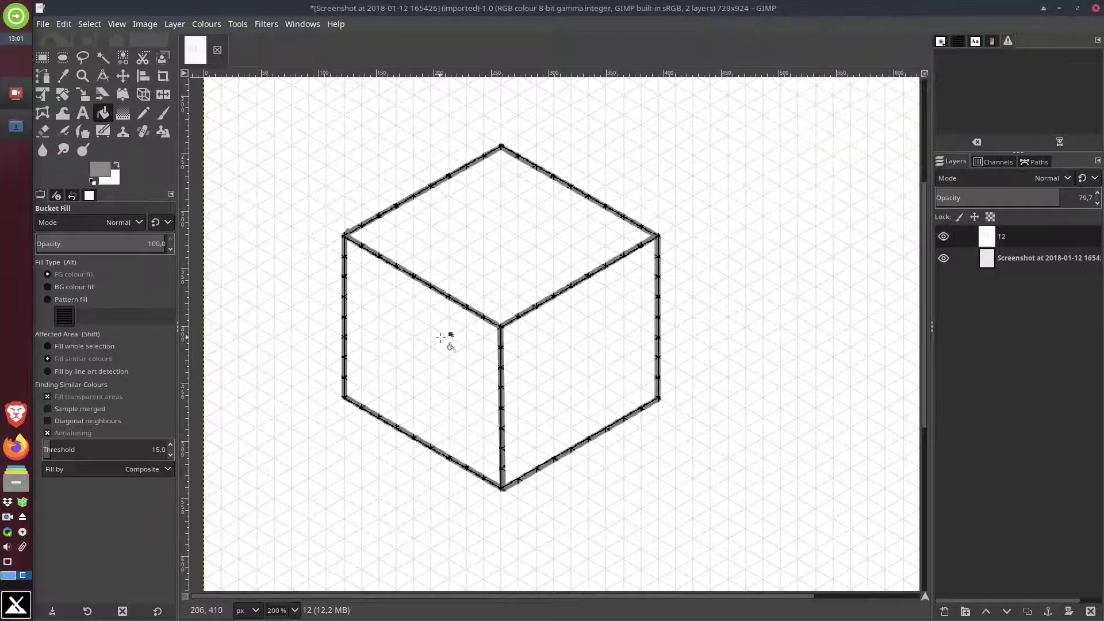
pyautogui.click(573, 335)
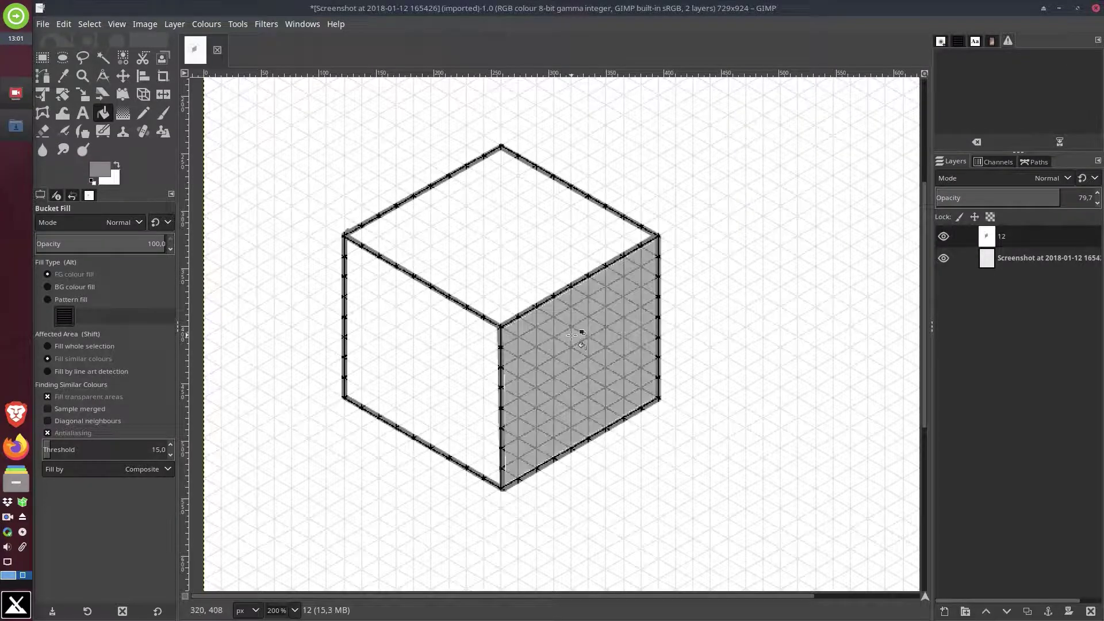
# Bucket-fill the cube's left face with light grey d8d8d8
pyautogui.click(104, 172)
pyautogui.moveTo(713, 87); pyautogui.dragTo(711, 63)
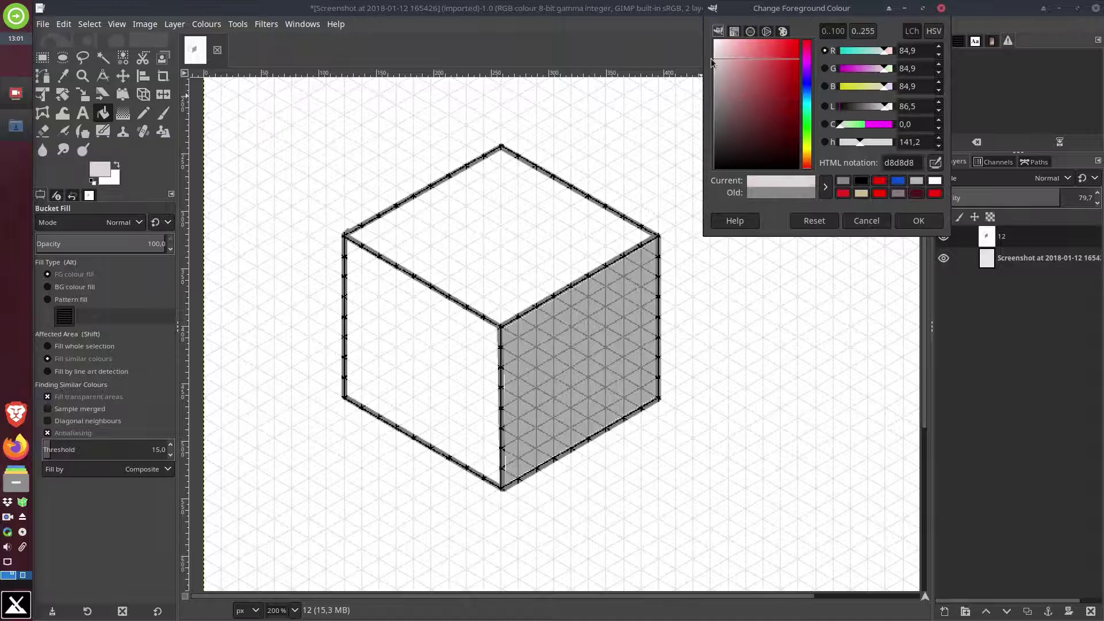
pyautogui.click(938, 218)
pyautogui.click(375, 345)
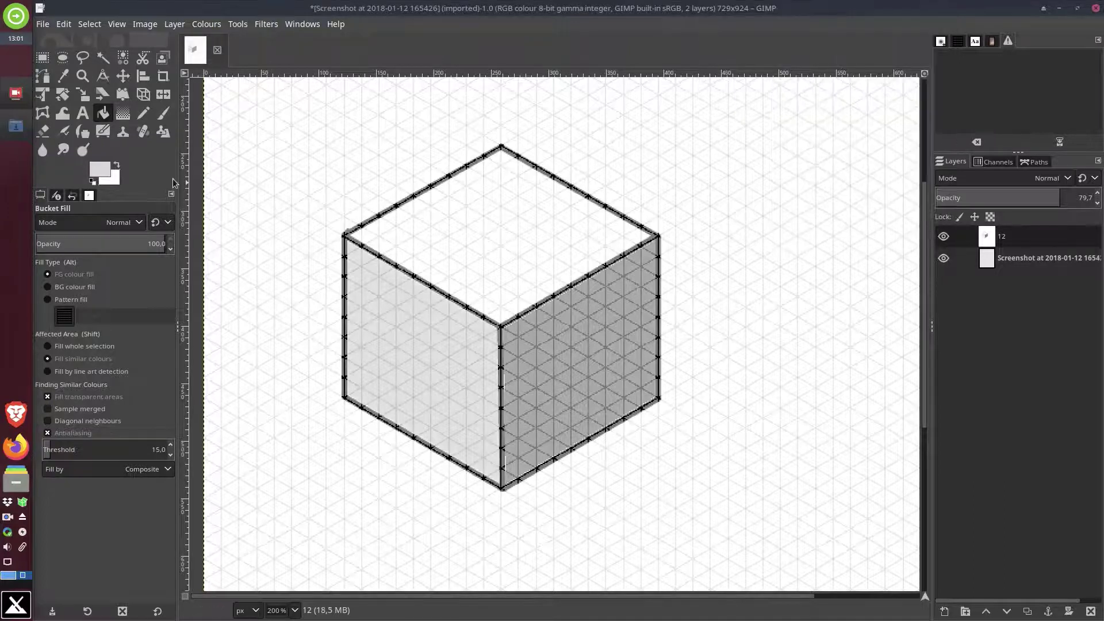
# Bucket-fill the cube's top face with very light grey f1f1f1
pyautogui.click(101, 171)
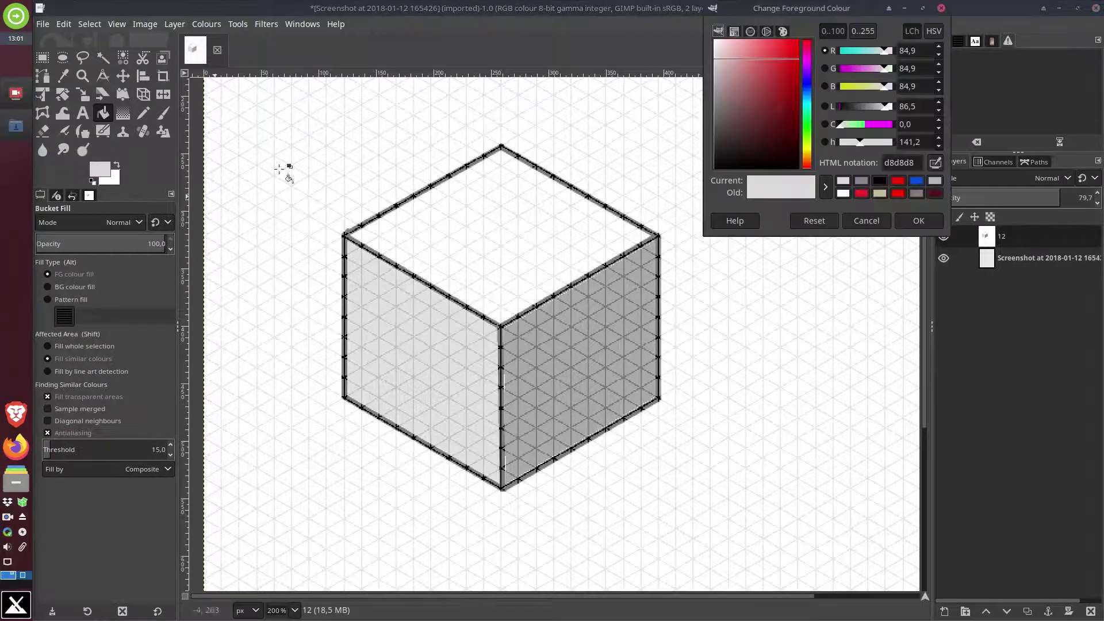
pyautogui.click(716, 50)
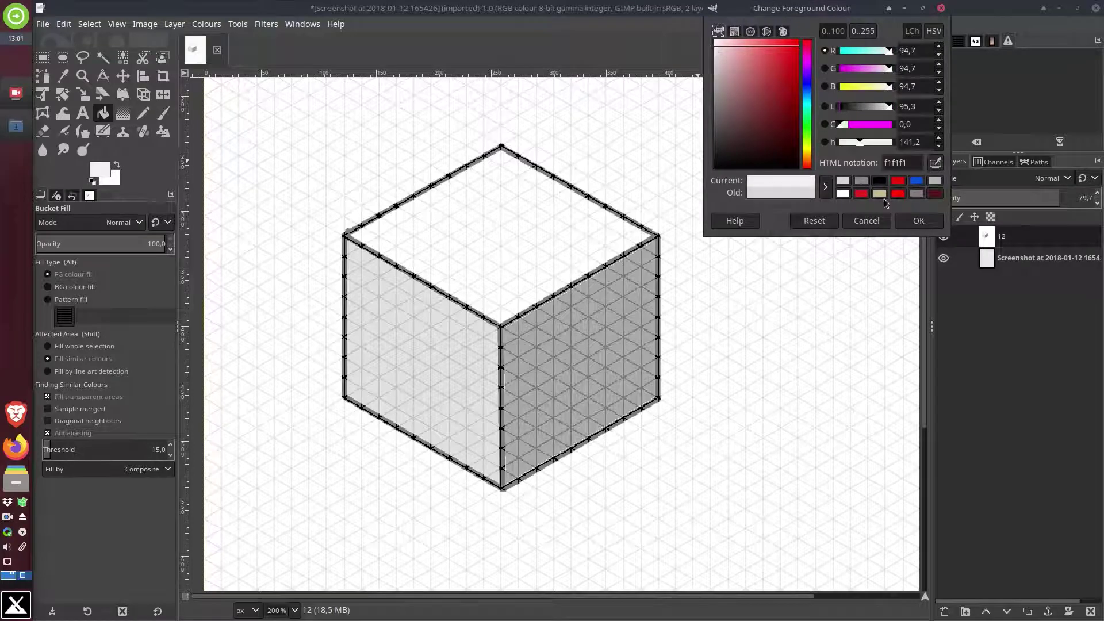
pyautogui.click(919, 220)
pyautogui.click(553, 217)
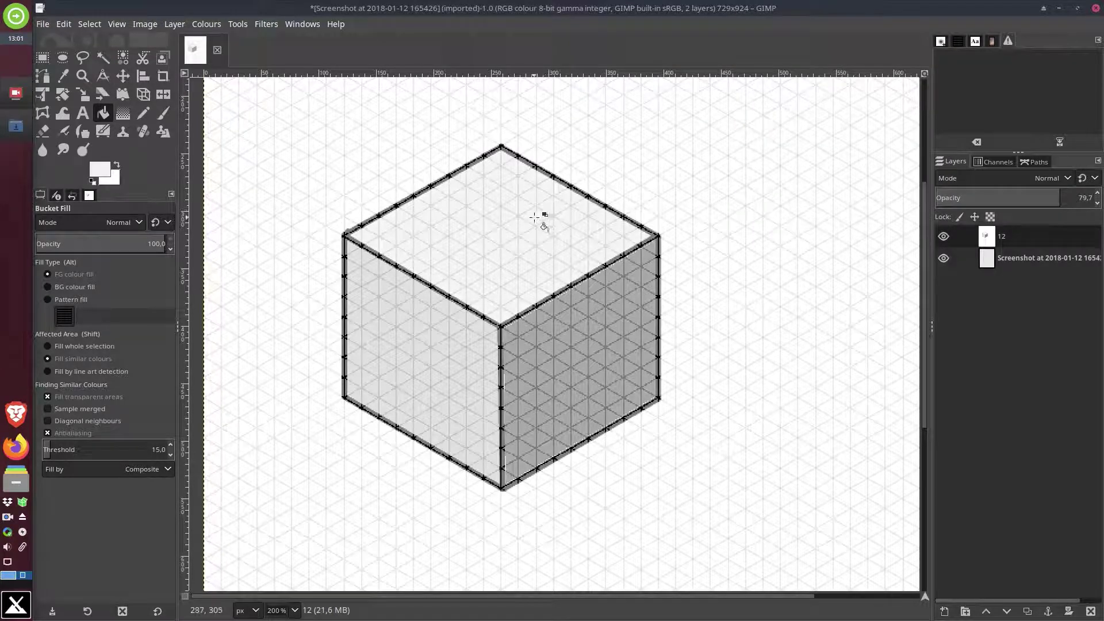
# Raise the drawing layer's opacity to 100 to view the cube without the grid
pyautogui.scroll(-1, 625, 308)
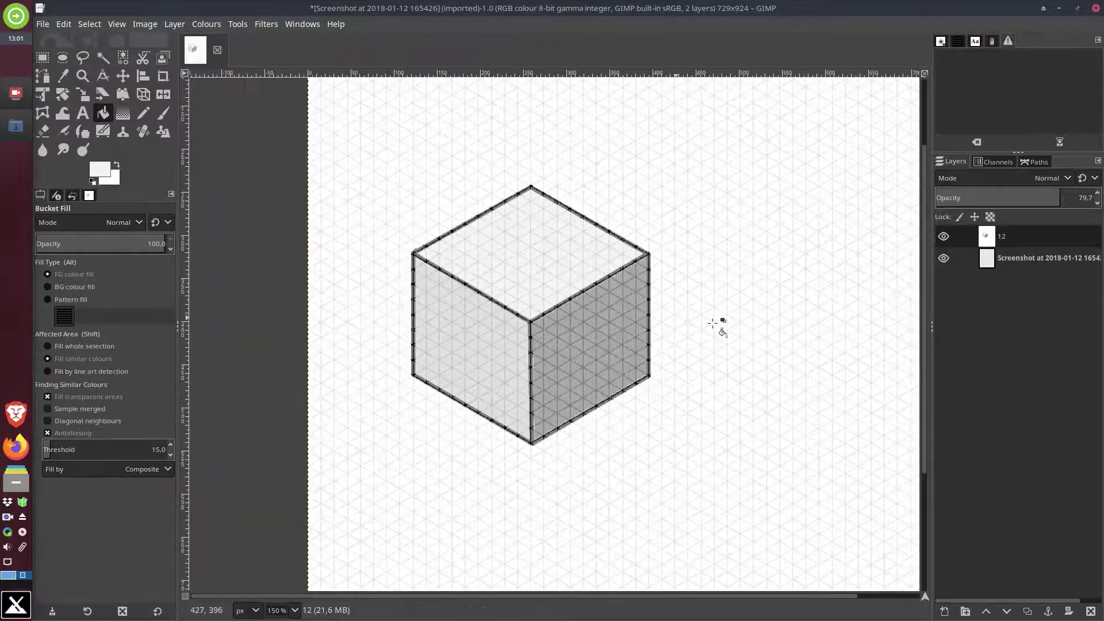
pyautogui.moveTo(794, 291); pyautogui.dragTo(753, 323)
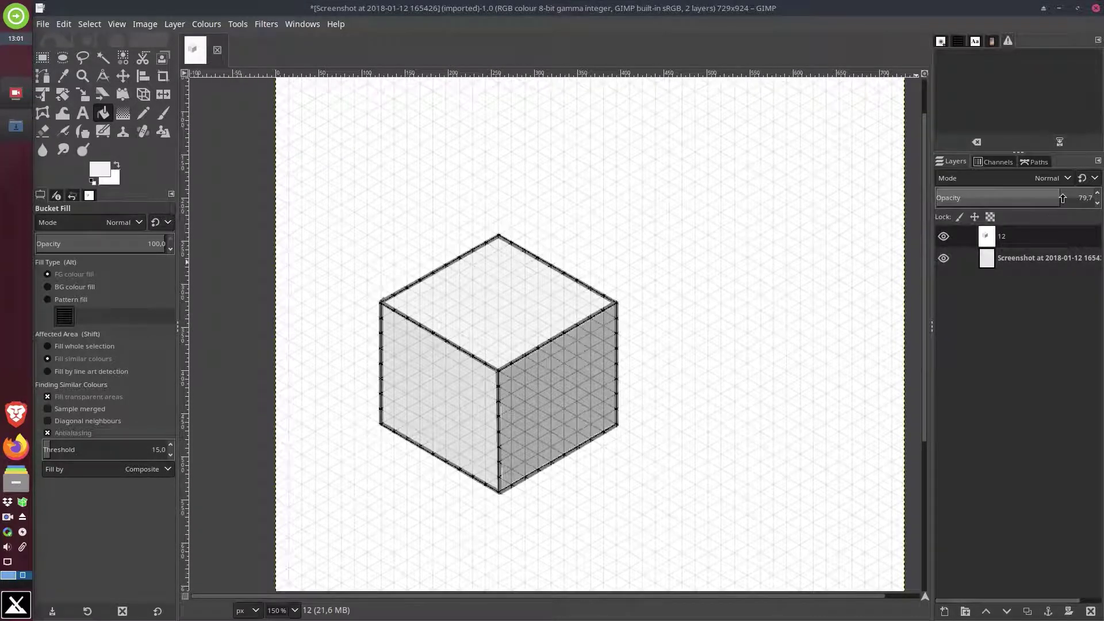
pyautogui.click(1095, 198)
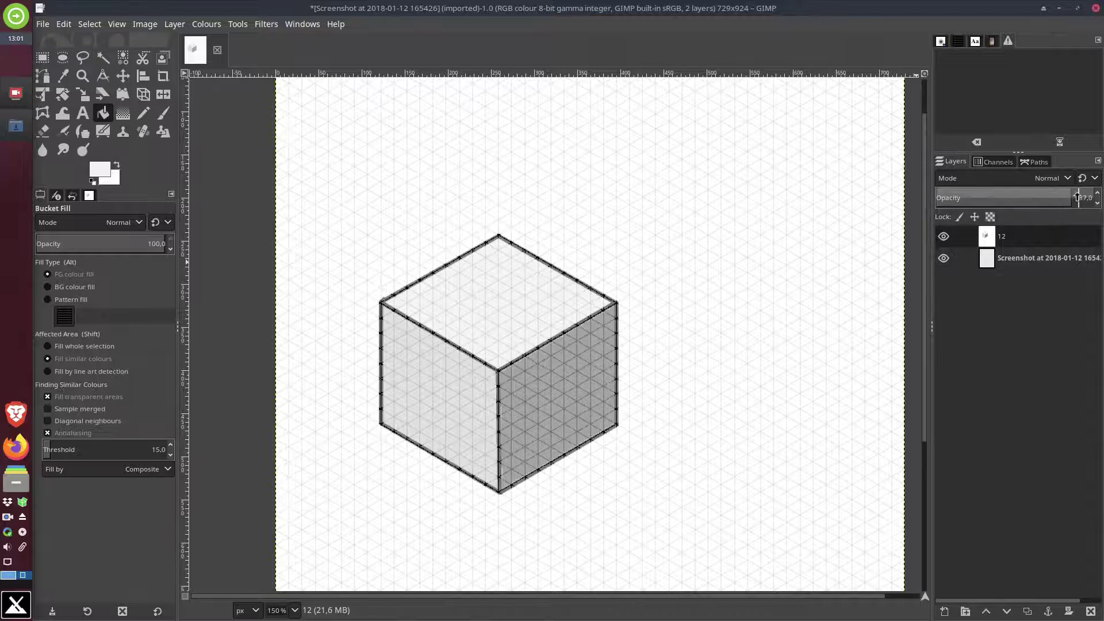
pyautogui.click(1095, 198)
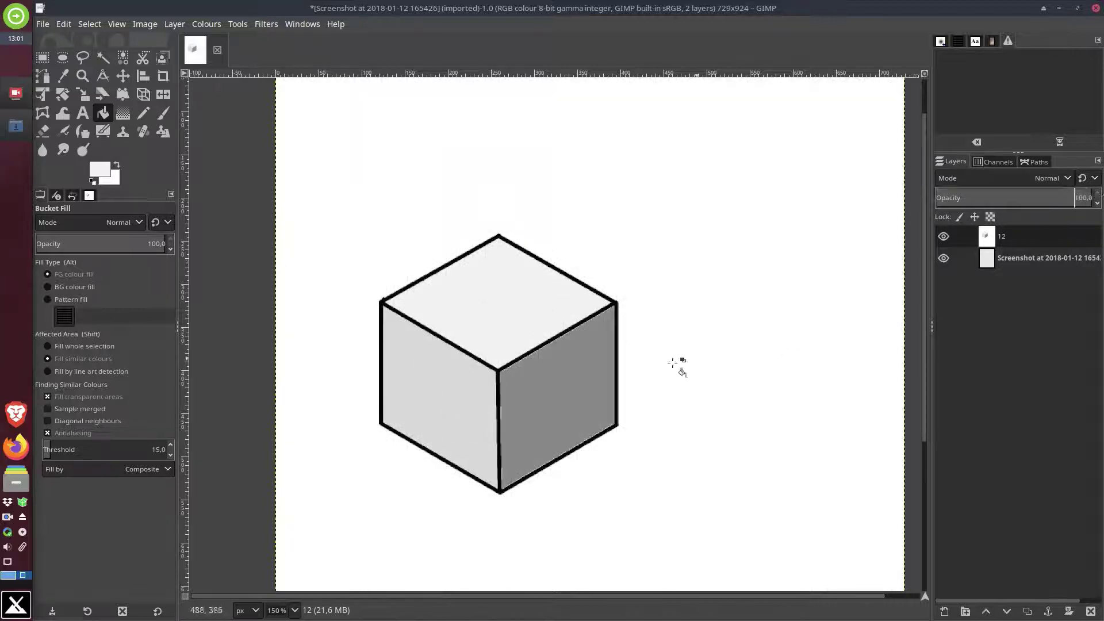
pyautogui.moveTo(664, 428); pyautogui.dragTo(660, 389)
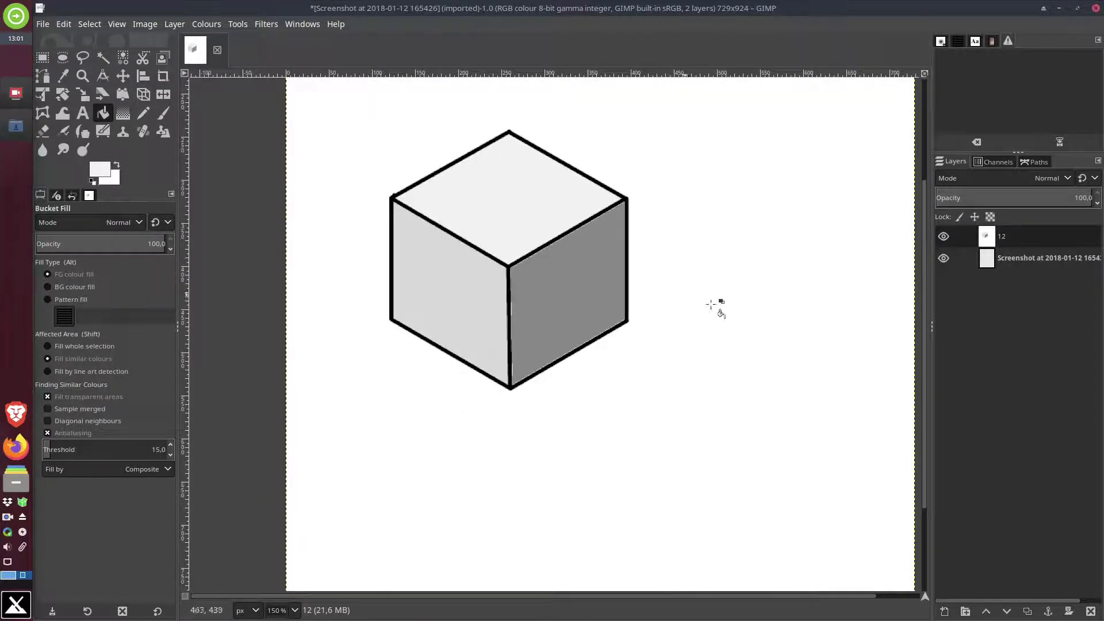
# Lower the drawing layer's opacity to about 74.3 so the grid shows through
pyautogui.click(1098, 206)
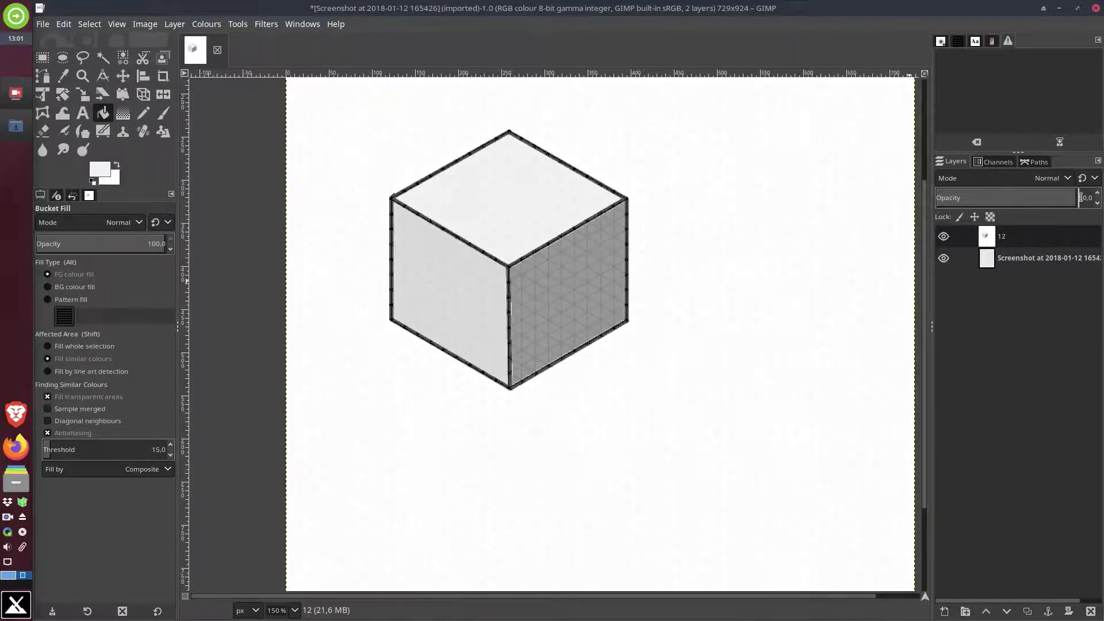
pyautogui.moveTo(1072, 196)
pyautogui.mouseDown()
pyautogui.moveTo(1042, 198)
pyautogui.moveTo(1052, 198)
pyautogui.mouseUp()
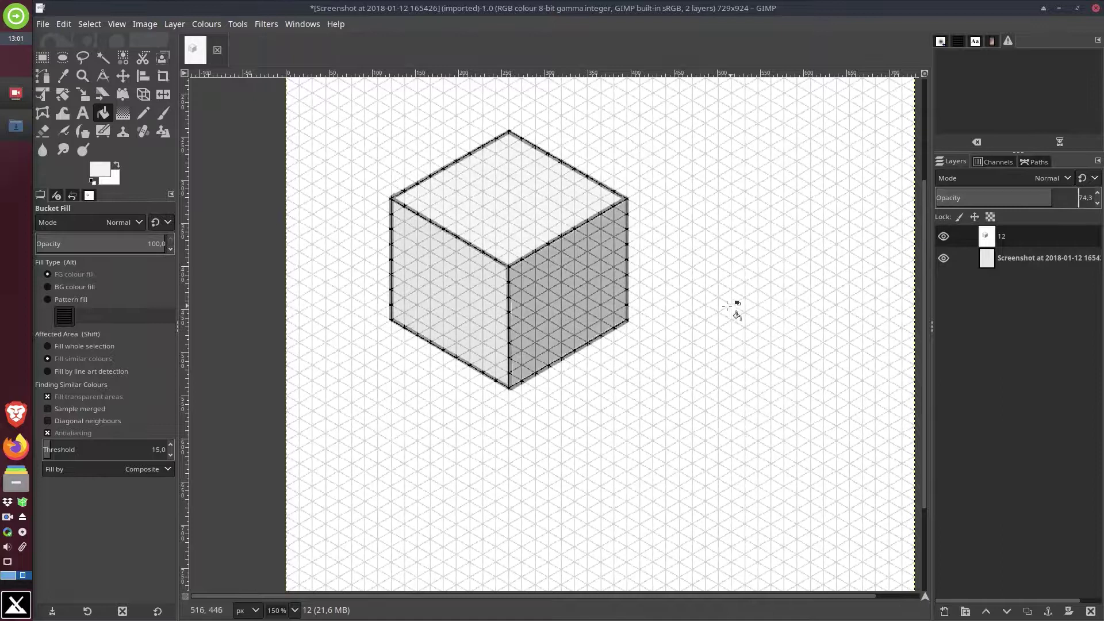
pyautogui.moveTo(587, 339); pyautogui.dragTo(633, 313)
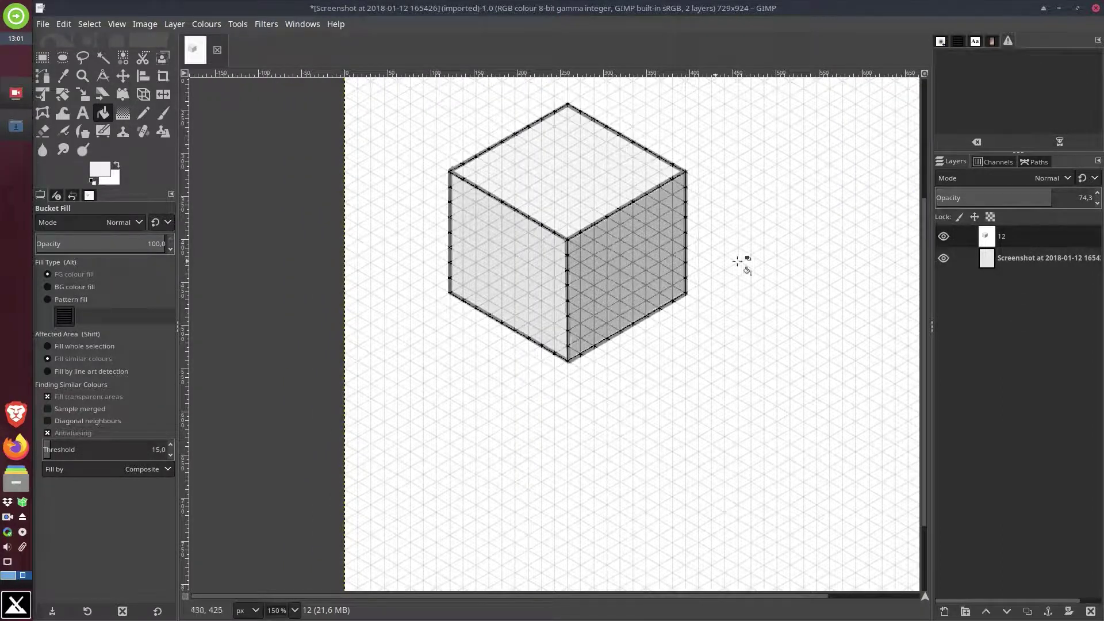
# Switch back to the Paintbrush and set the foreground colour to black 000000
pyautogui.click(163, 113)
pyautogui.click(98, 170)
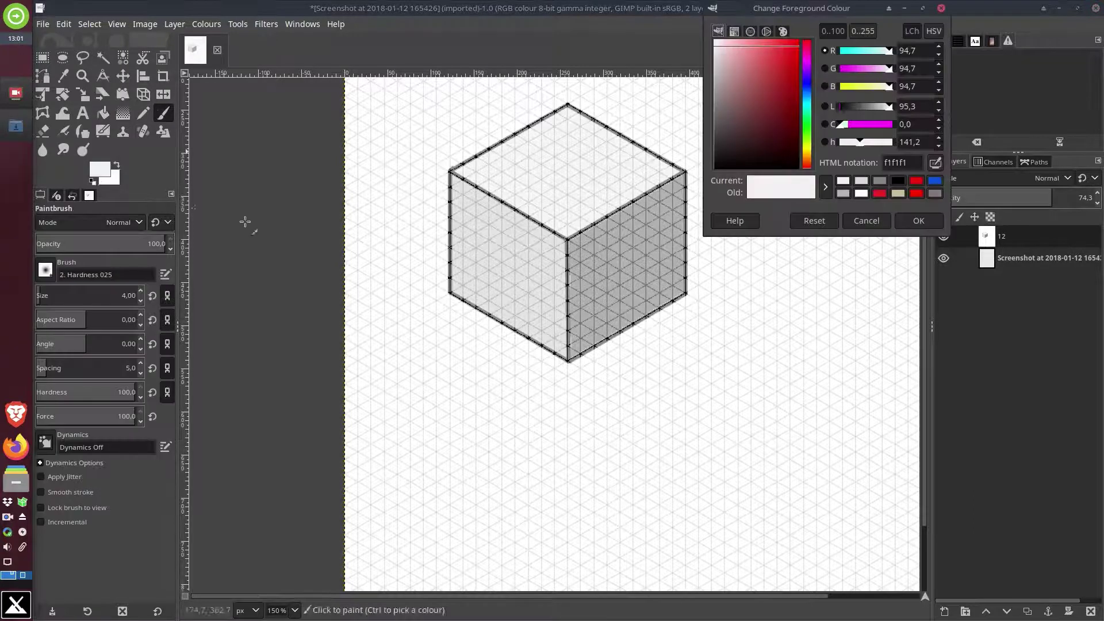
pyautogui.moveTo(747, 154); pyautogui.dragTo(708, 182)
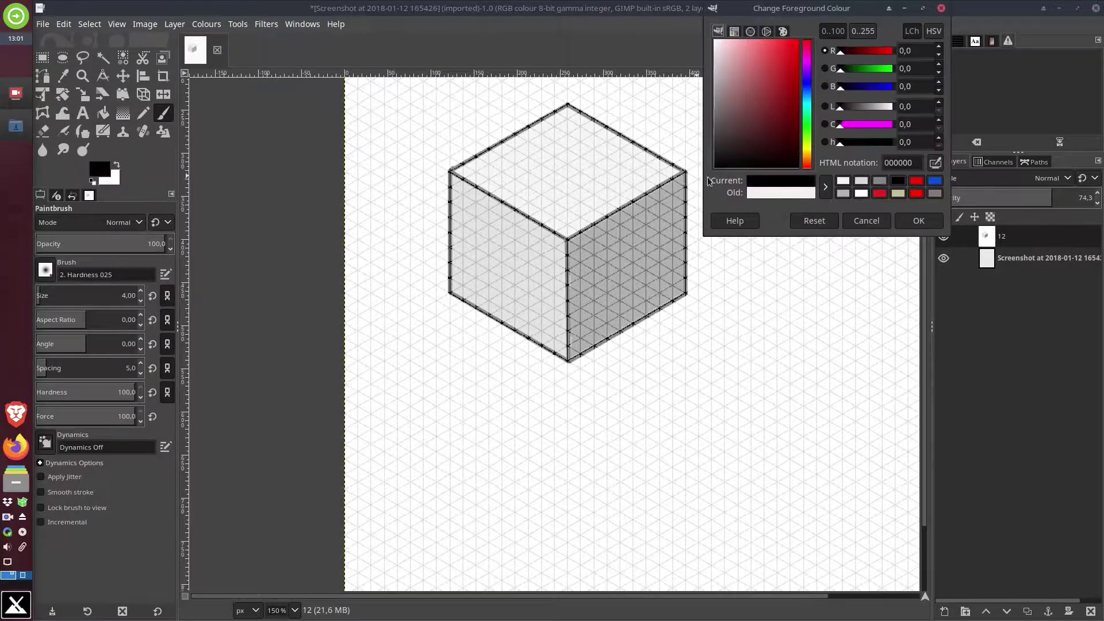
pyautogui.click(919, 221)
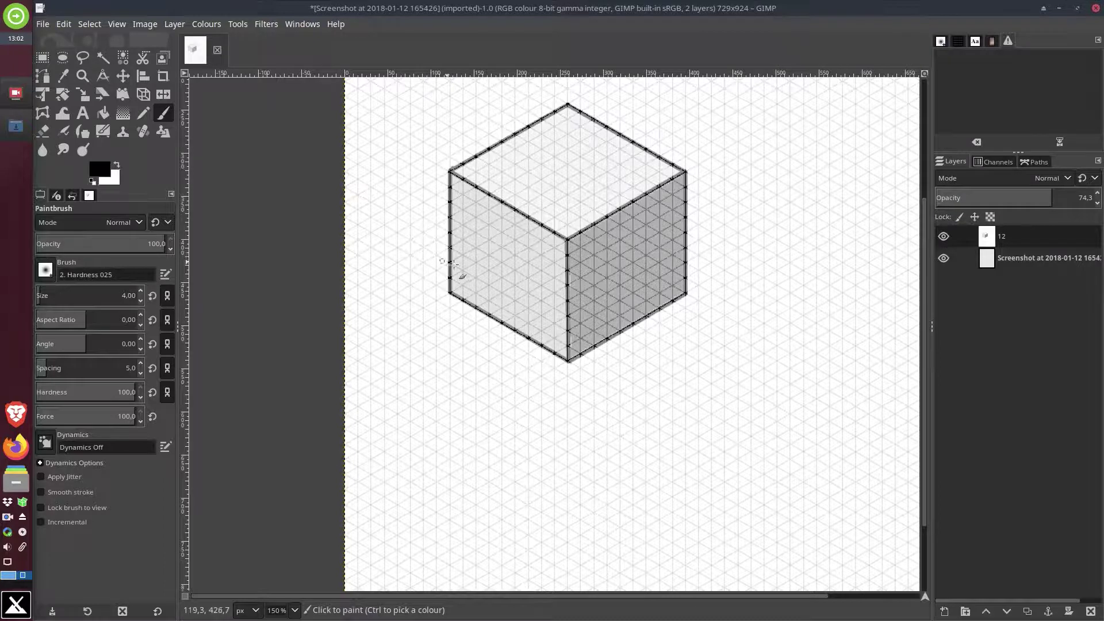
# Paint the base block's top outline around the cube with four straight lines, about 6, 16, 15 and 7 grid cells long, between its outer vertical edges
pyautogui.scroll(1, 451, 270)
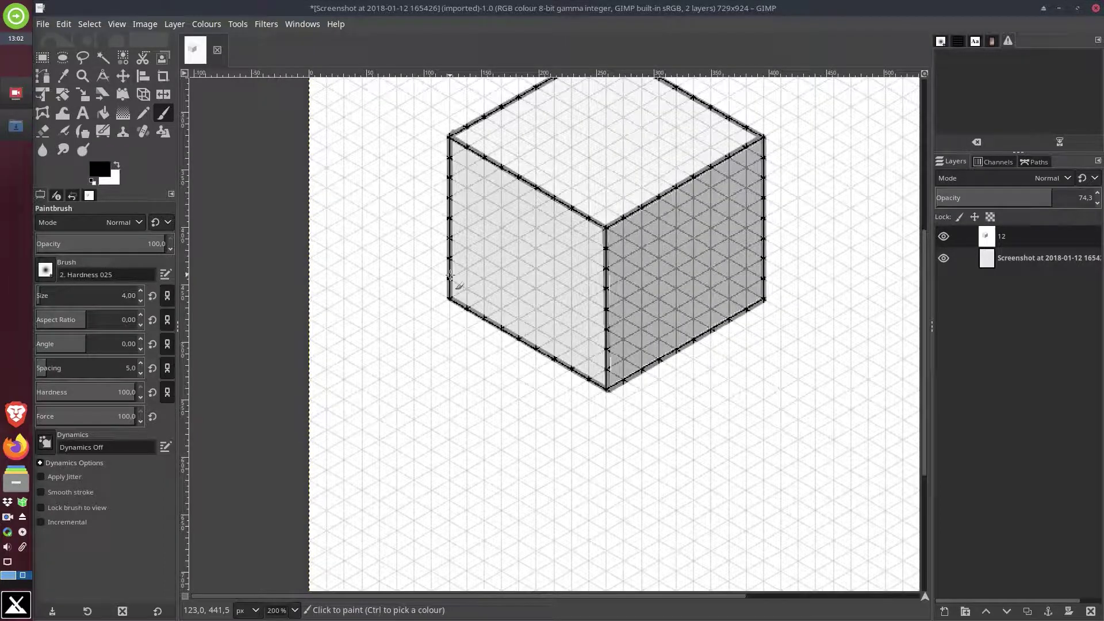
pyautogui.click(450, 238)
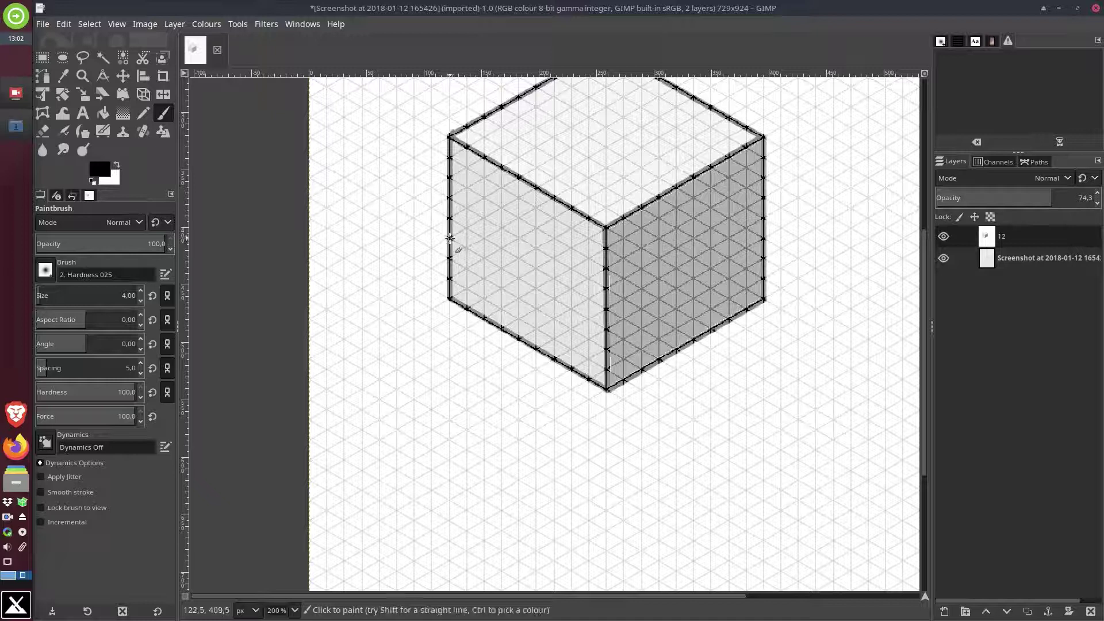
pyautogui.press('shift')
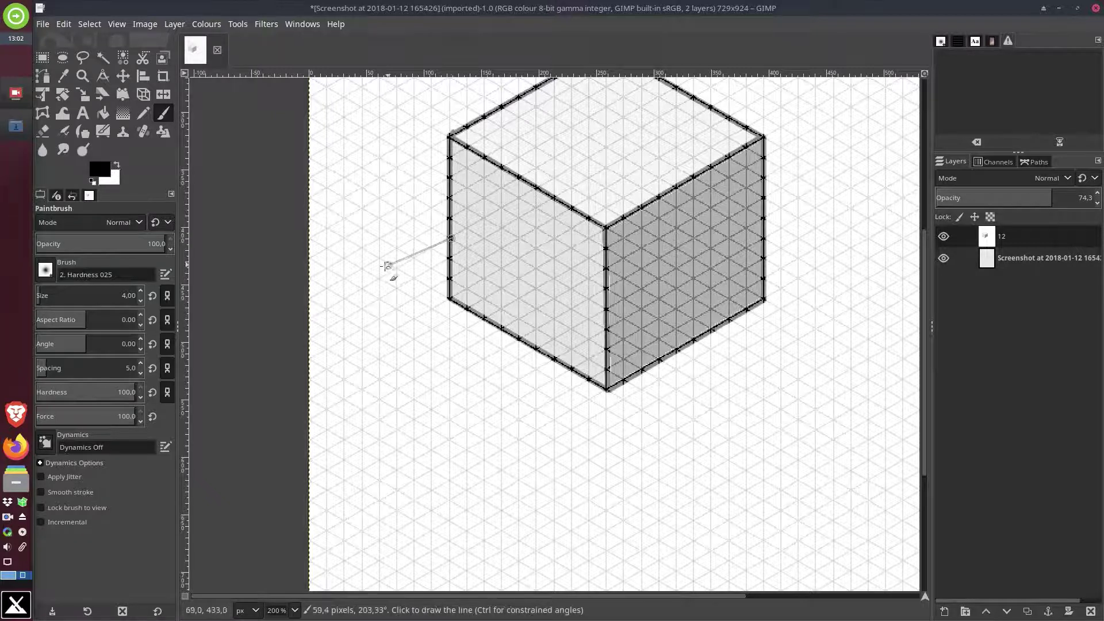
pyautogui.keyDown('shift'); pyautogui.click(344, 298); pyautogui.keyUp('shift')
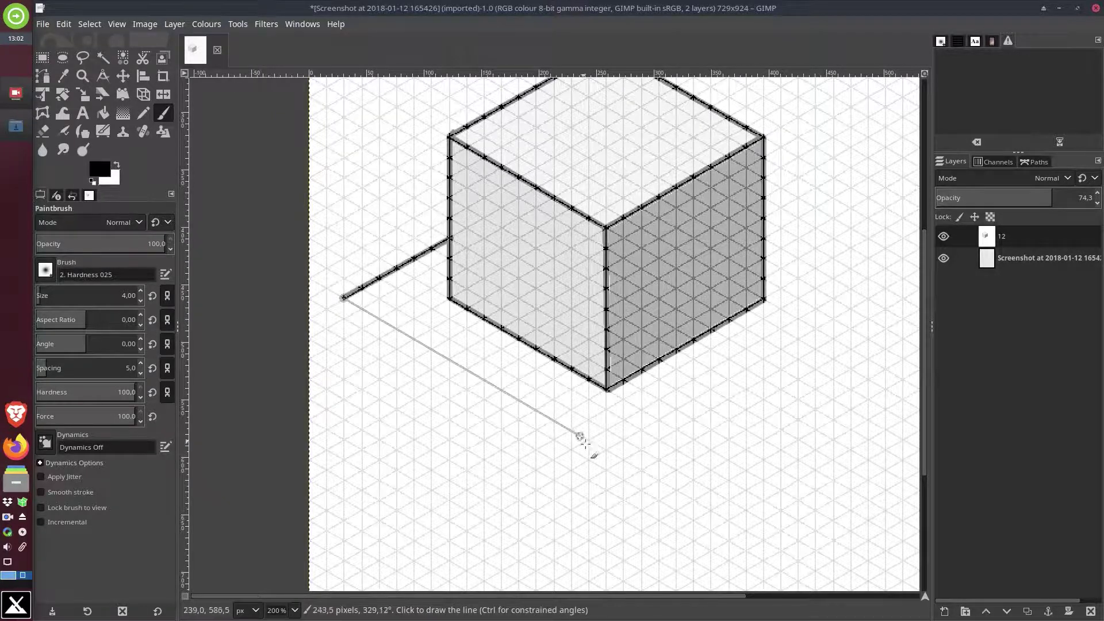
pyautogui.keyDown('shift'); pyautogui.click(625, 460); pyautogui.keyUp('shift')
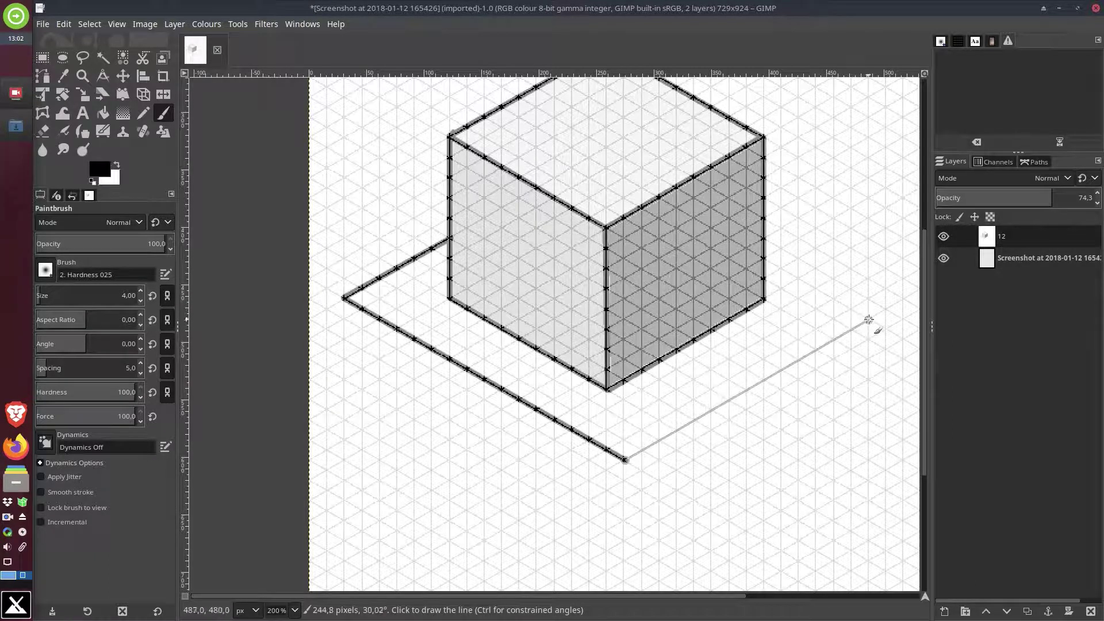
pyautogui.keyDown('shift'); pyautogui.click(882, 309); pyautogui.keyUp('shift')
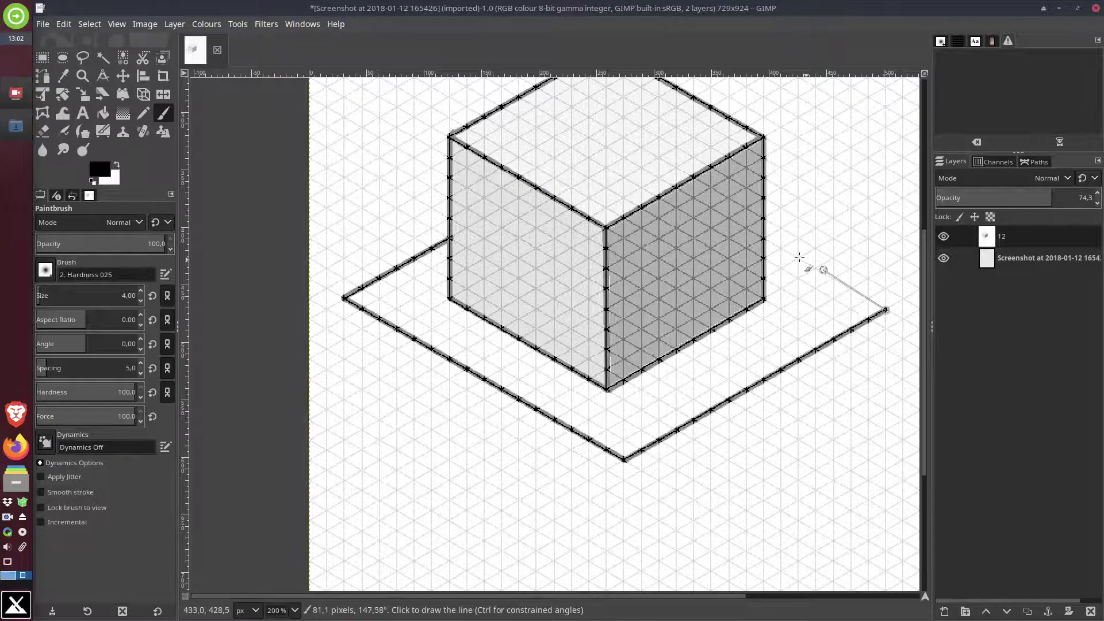
pyautogui.keyDown('shift'); pyautogui.click(764, 238); pyautogui.keyUp('shift')
# Paint the base block's two side faces with five straight lines: three verticals about 9 grid cells high and two bottom edges parallel to the top outline
pyautogui.scroll(-3, 627, 356)
pyautogui.hscroll(2, 626, 357)
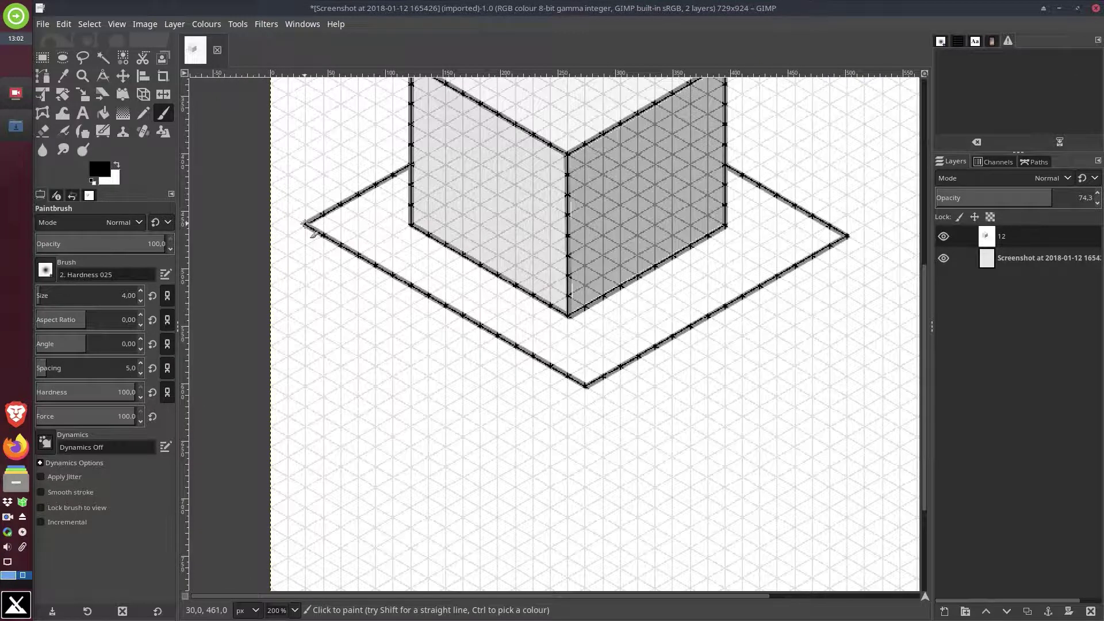
pyautogui.keyDown('shift'); pyautogui.click(307, 409); pyautogui.keyUp('shift')
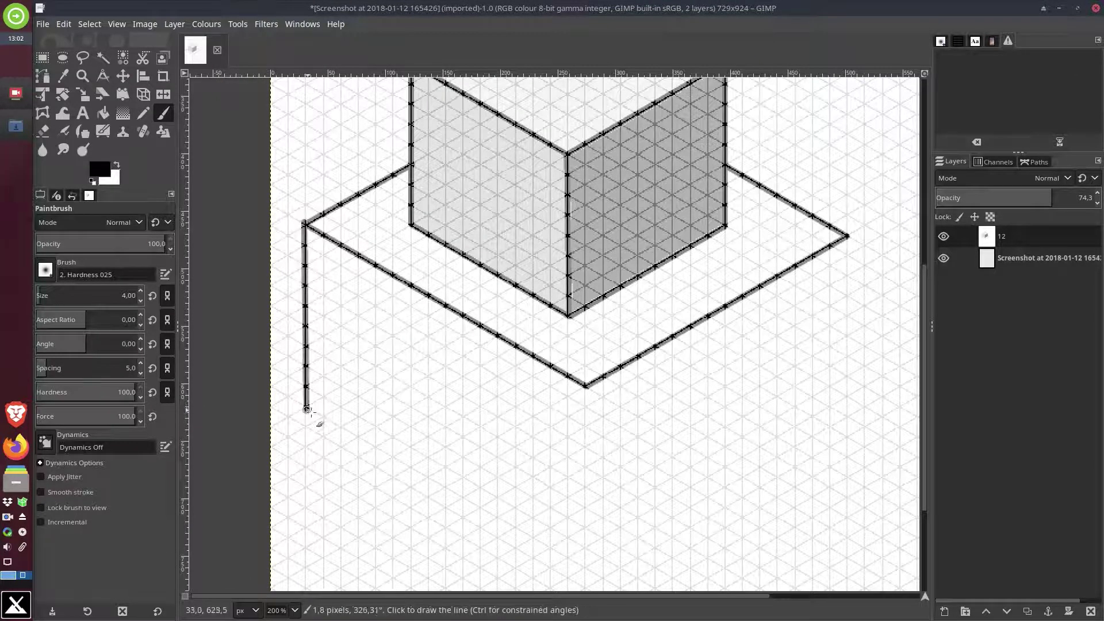
pyautogui.keyDown('shift'); pyautogui.click(586, 569); pyautogui.keyUp('shift')
pyautogui.keyDown('shift'); pyautogui.click(586, 385); pyautogui.keyUp('shift')
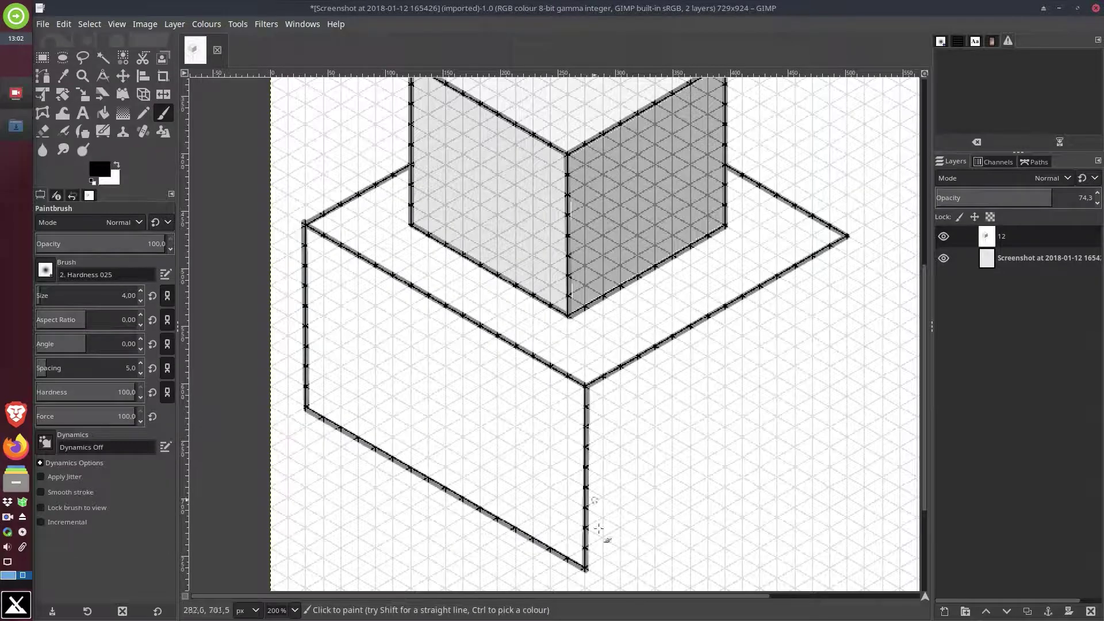
pyautogui.keyDown('shift'); pyautogui.click(844, 421); pyautogui.keyUp('shift')
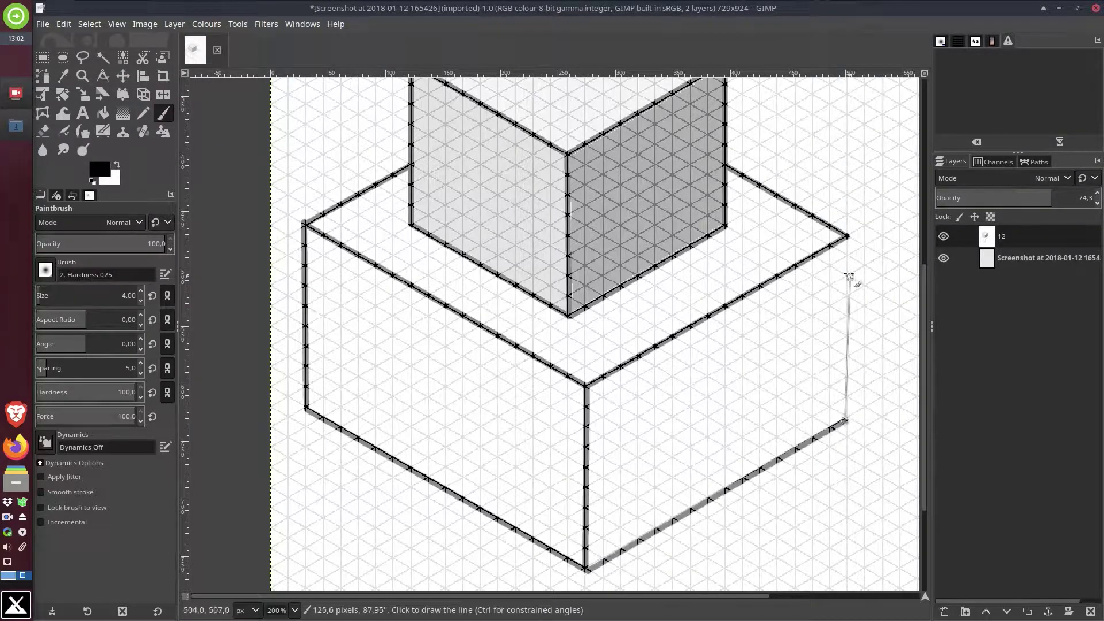
pyautogui.keyDown('shift'); pyautogui.click(846, 237); pyautogui.keyUp('shift')
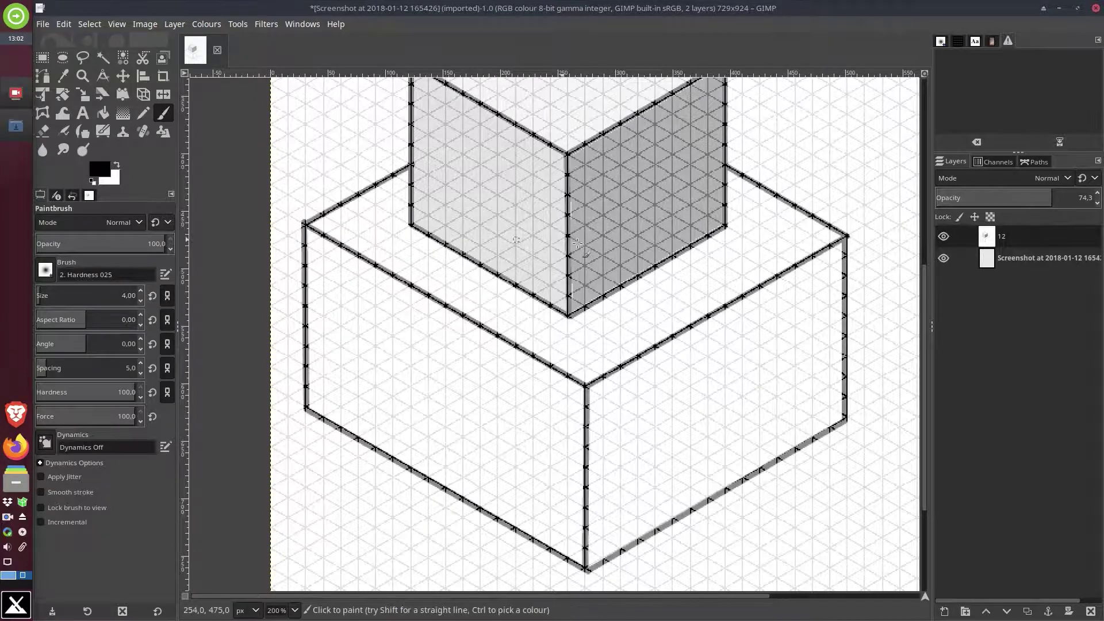
# Raise the drawing layer's opacity to 100 to hide the grid behind the finished outlines
pyautogui.scroll(2, 591, 288)
pyautogui.hscroll(2, 592, 288)
pyautogui.scroll(-1, 655, 195)
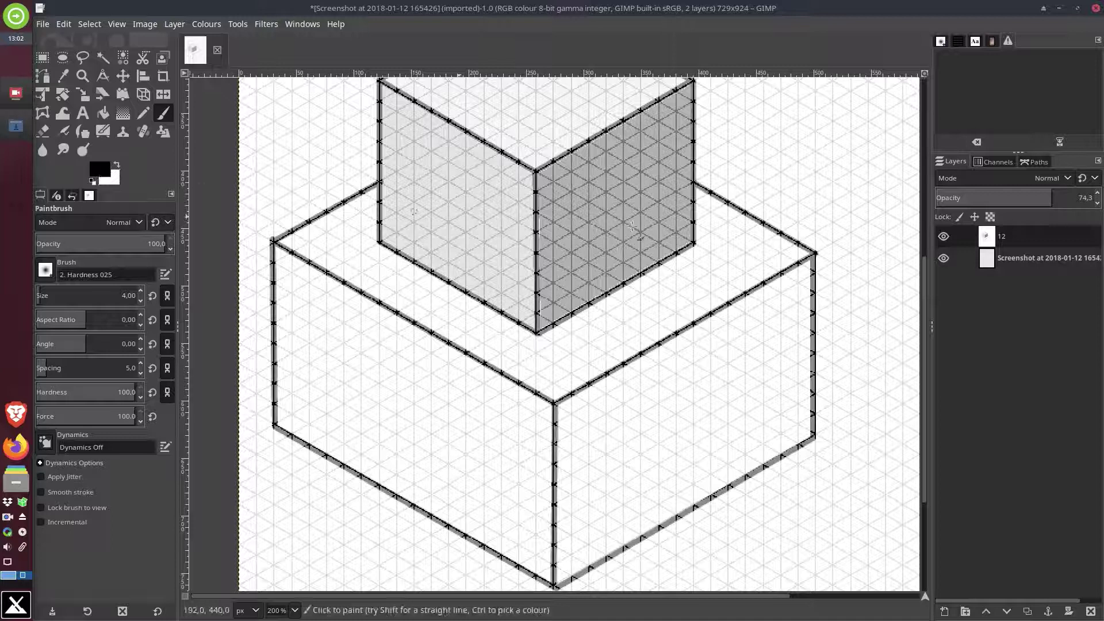
pyautogui.moveTo(1050, 198); pyautogui.dragTo(1098, 199)
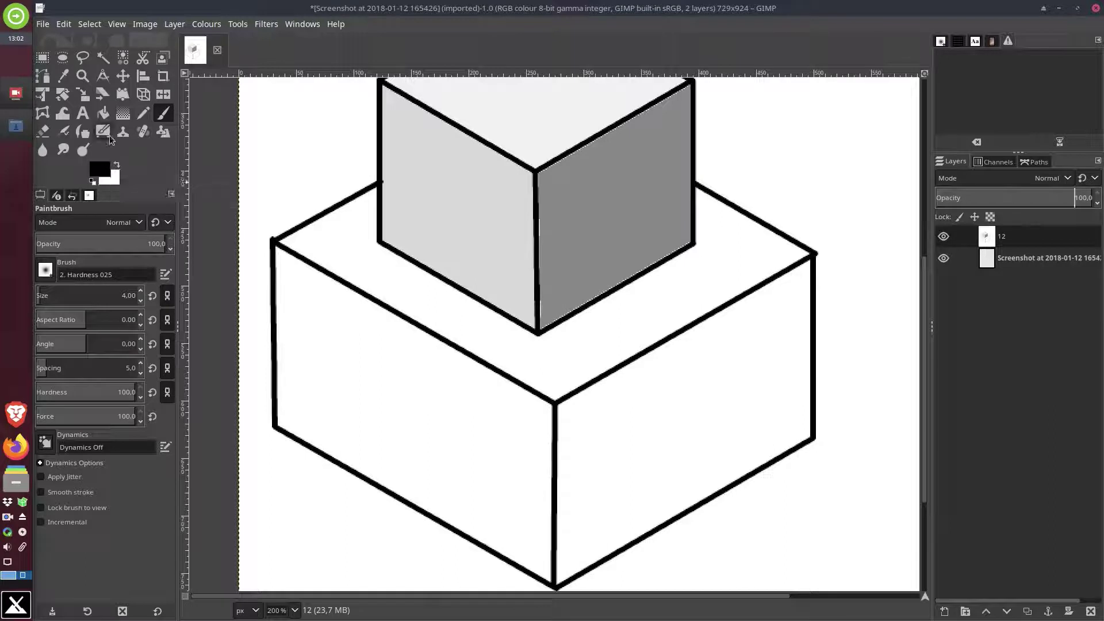
# Sample the grey 878787 from the cube's right face as foreground colour and bucket-fill the base block's right face with it
pyautogui.click(102, 112)
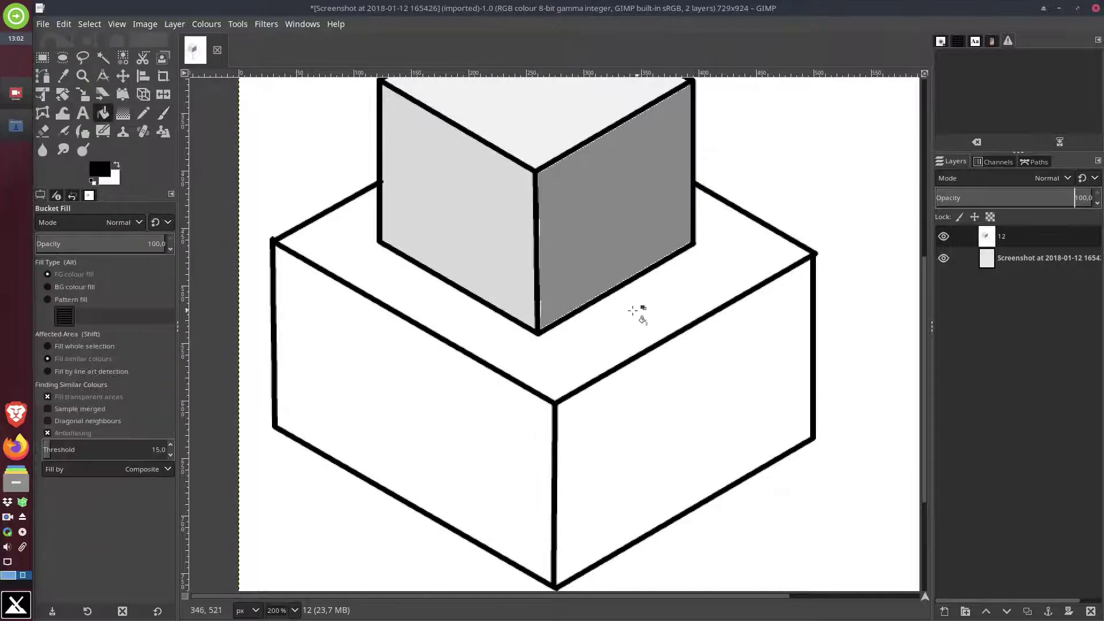
pyautogui.click(102, 171)
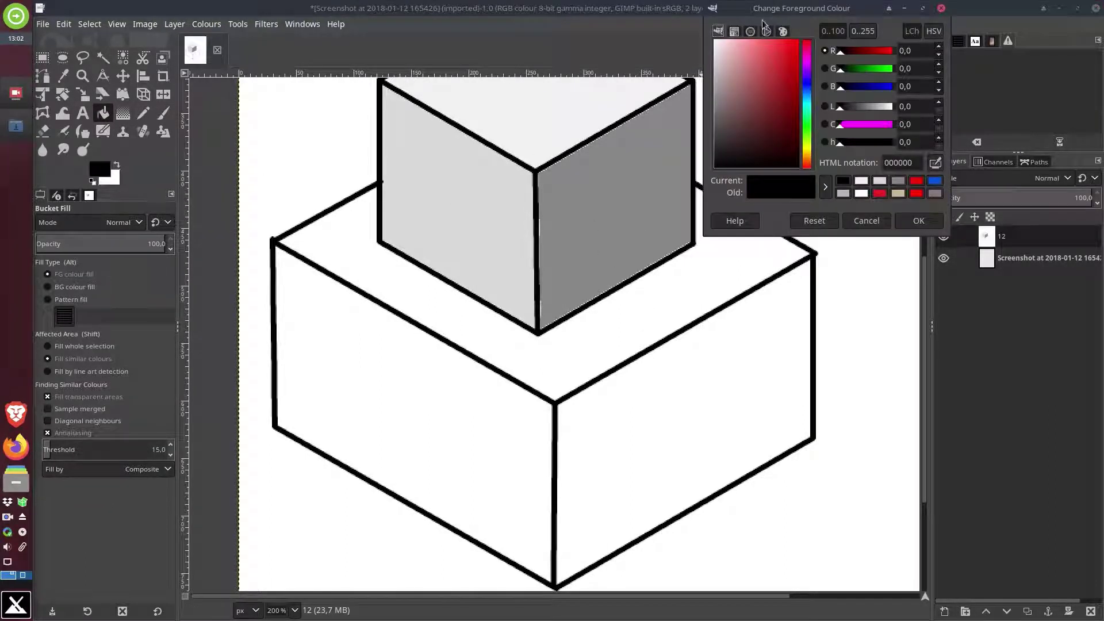
pyautogui.moveTo(776, 10); pyautogui.dragTo(878, 69)
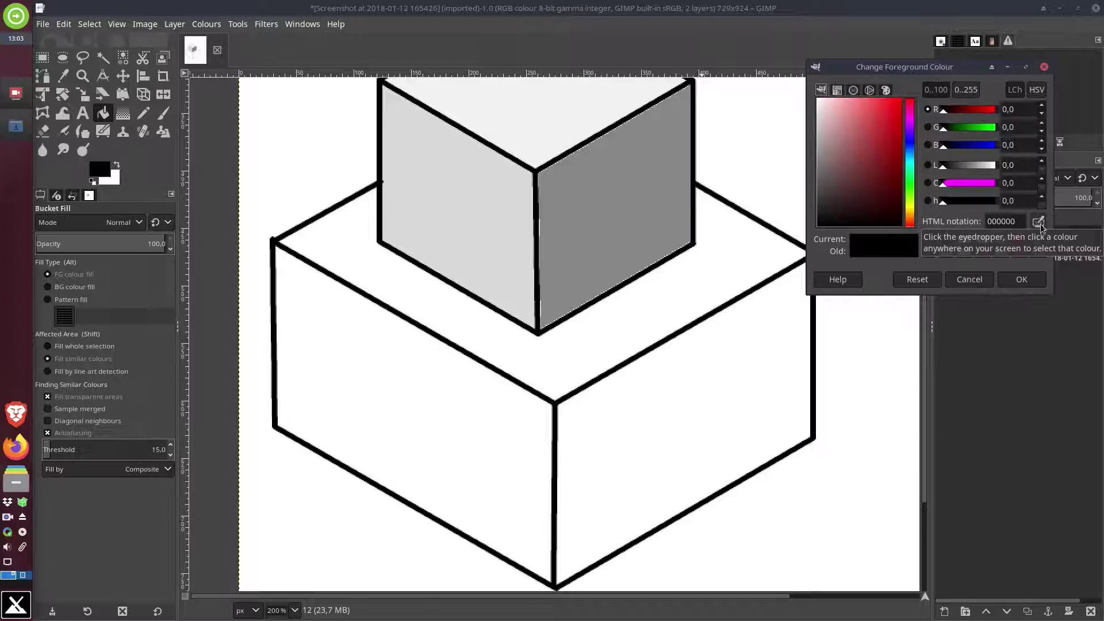
pyautogui.click(1039, 222)
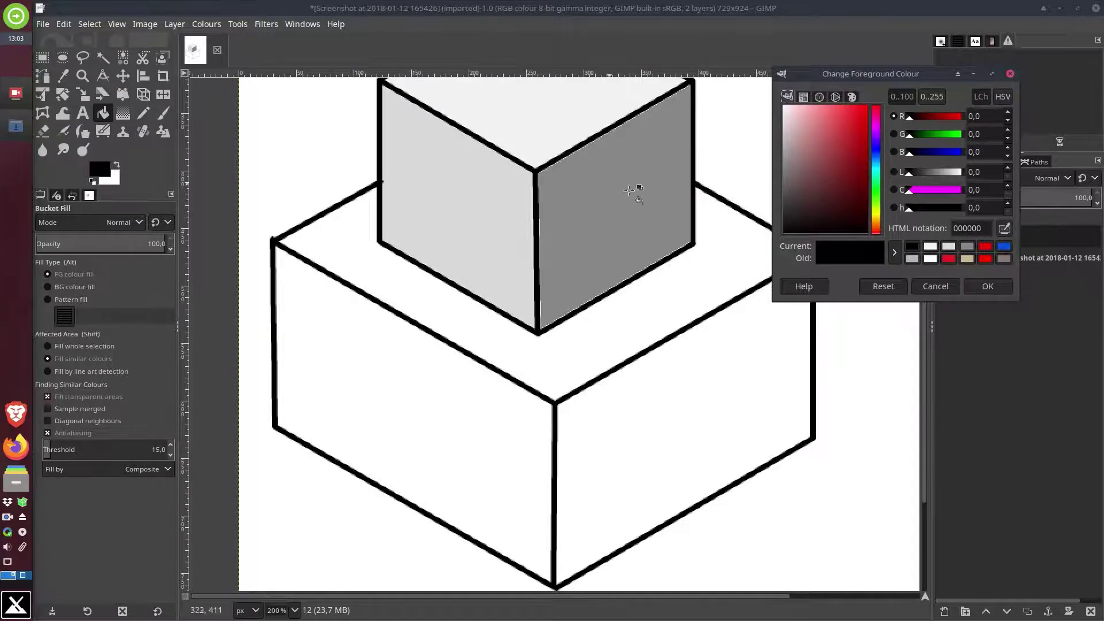
pyautogui.click(1005, 230)
pyautogui.click(622, 176)
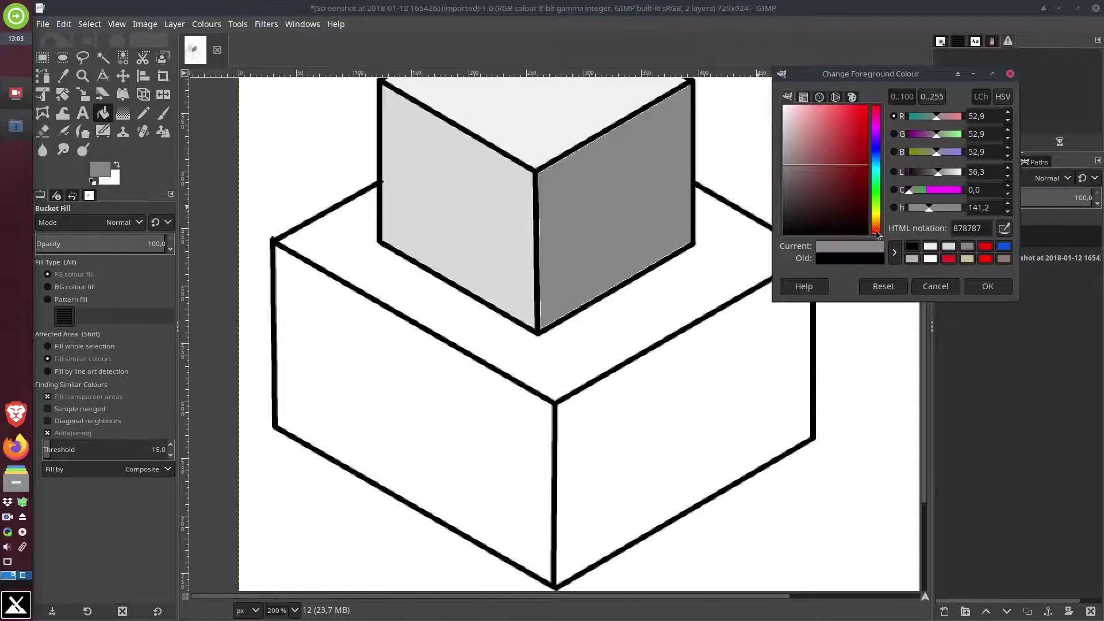
pyautogui.click(988, 286)
pyautogui.click(735, 384)
# Sample the light grey d8d8d8 from the cube's left face and bucket-fill the base block's left face with it
pyautogui.hscroll(-3, 724, 402)
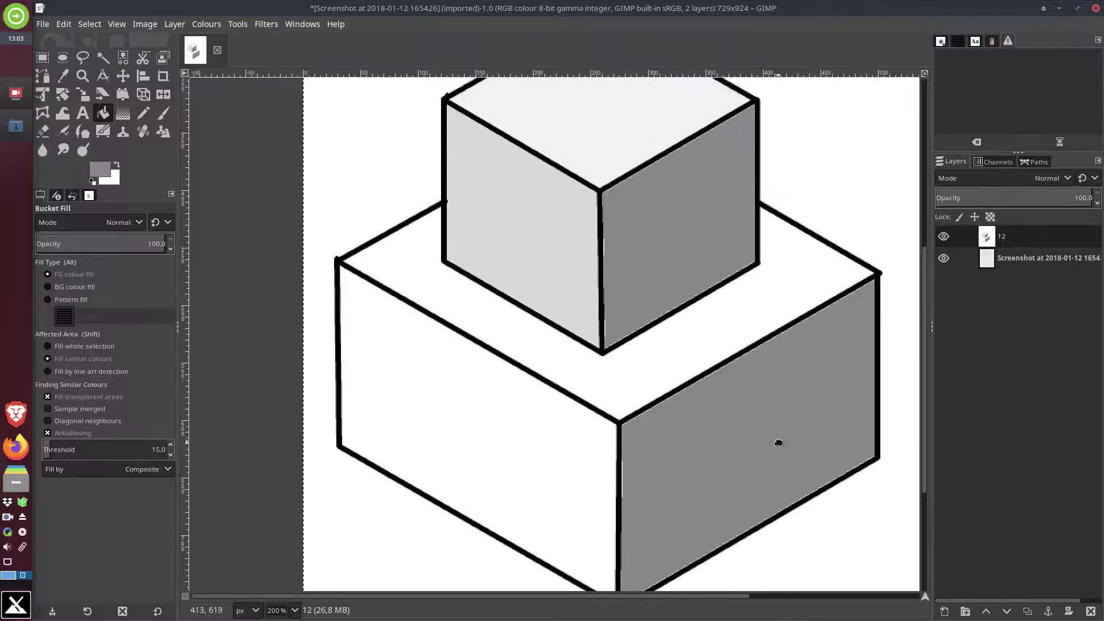
pyautogui.scroll(-2, 713, 391)
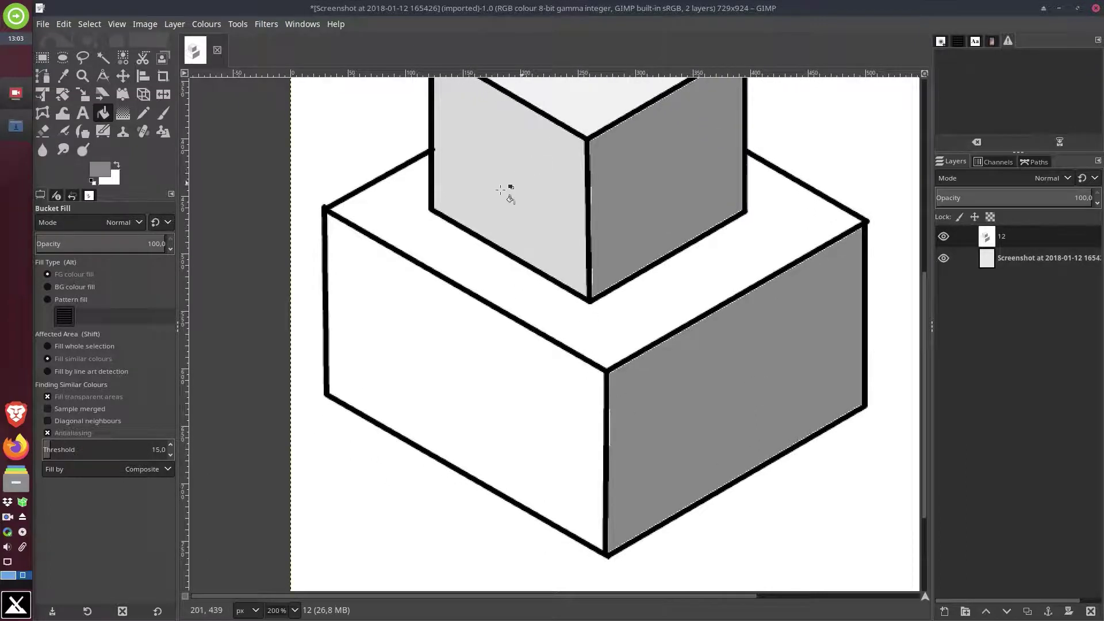
pyautogui.click(101, 168)
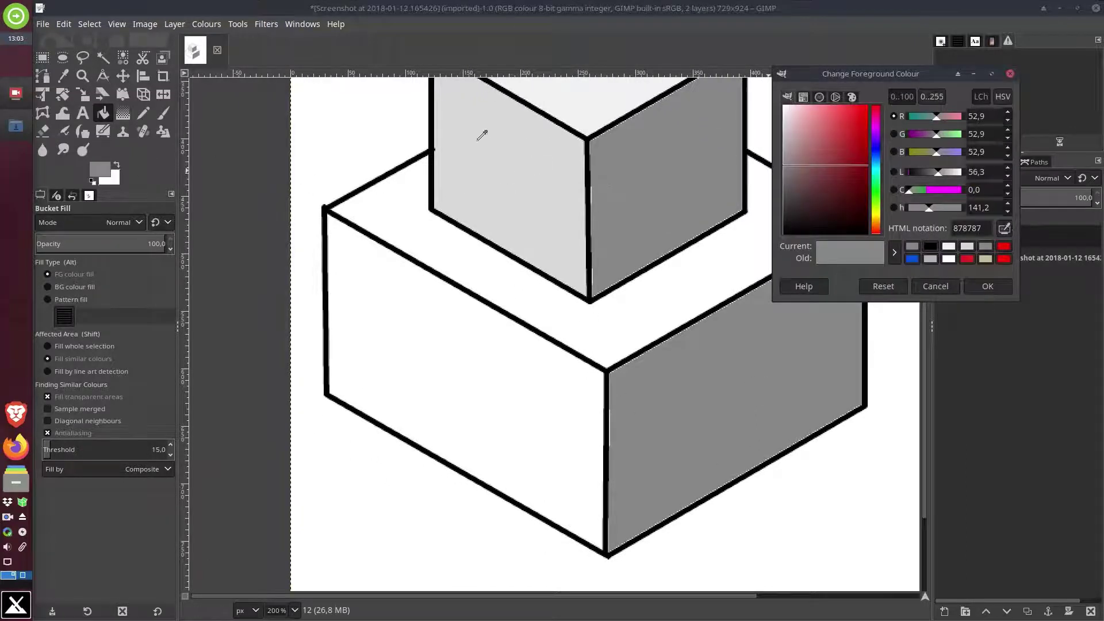
pyautogui.click(507, 160)
pyautogui.click(971, 282)
pyautogui.click(544, 382)
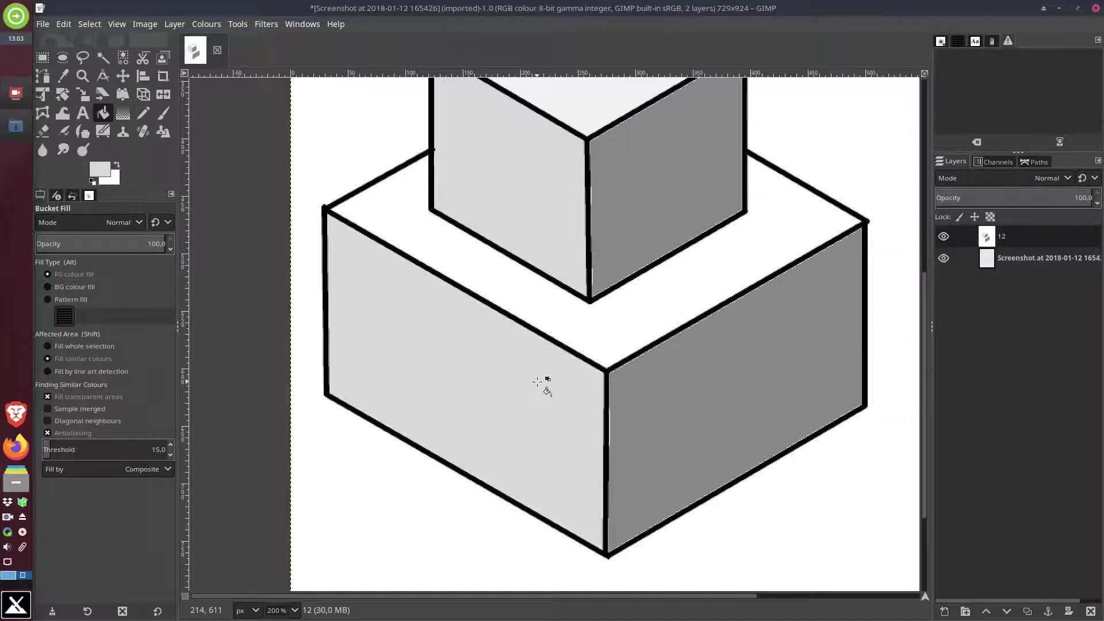
# Sample the near-white f1f1f1 from the cube's top face and bucket-fill the base block's top face with it
pyautogui.scroll(4, 577, 270)
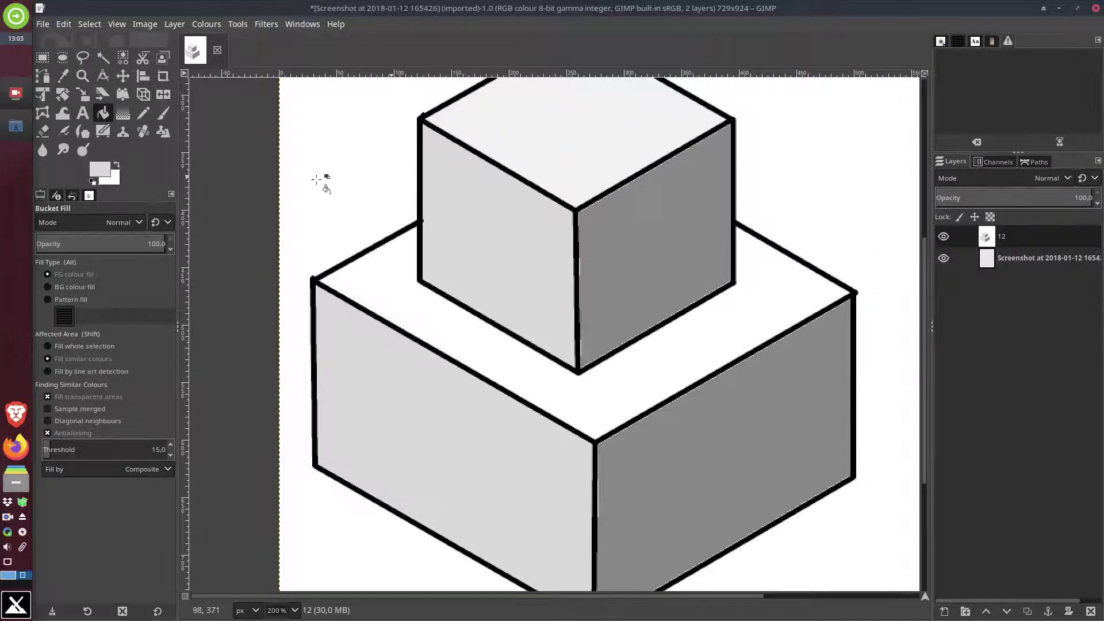
pyautogui.click(113, 173)
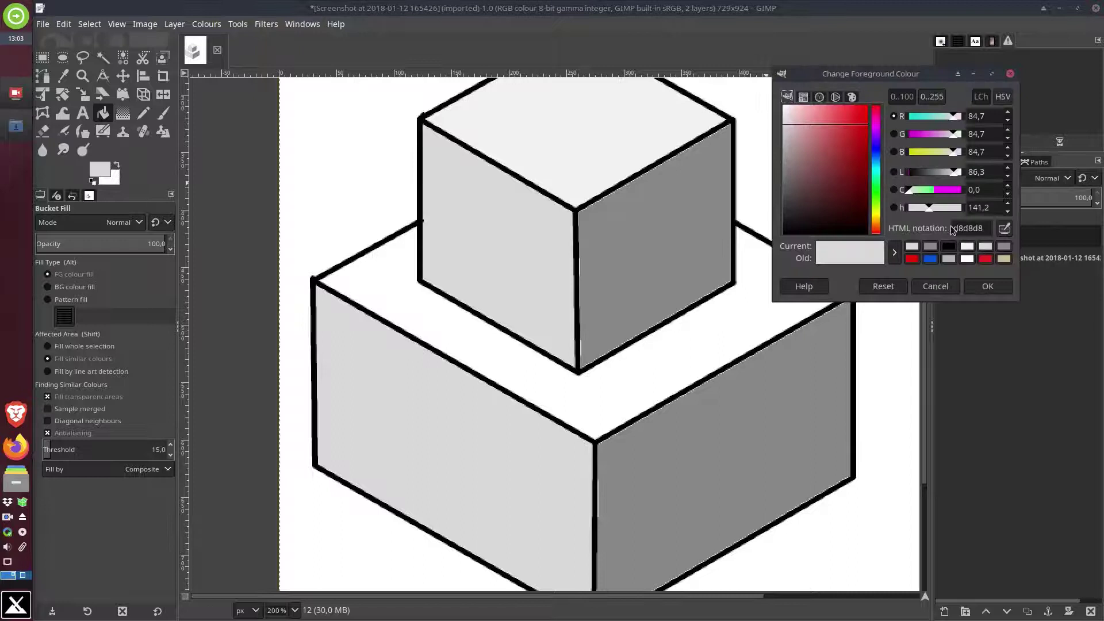
pyautogui.click(643, 131)
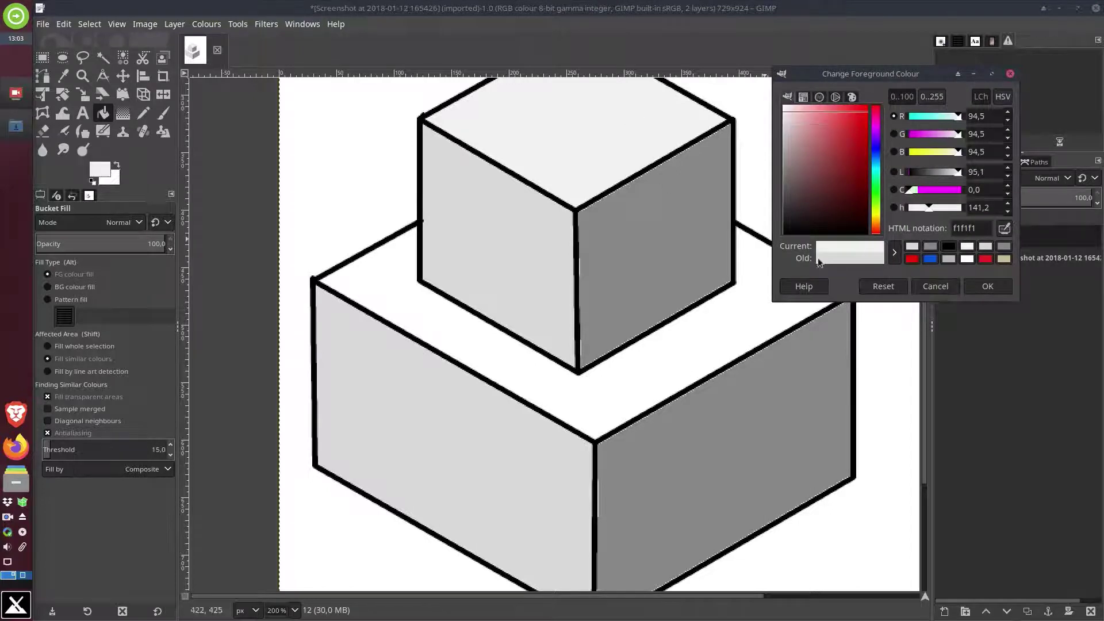
pyautogui.click(987, 286)
pyautogui.click(755, 316)
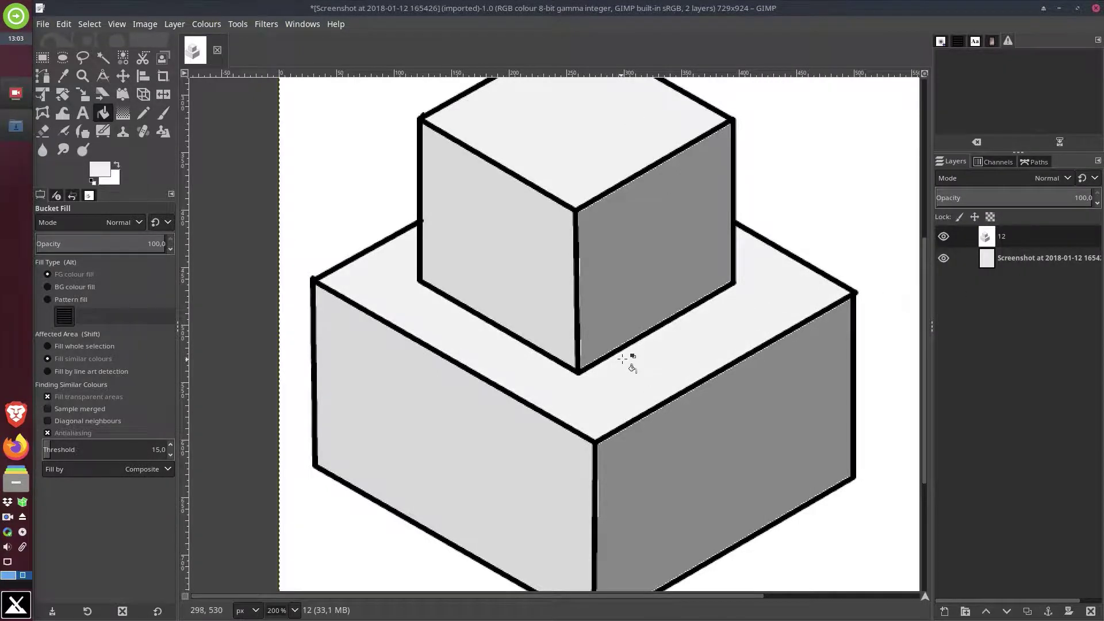
# View the drawing at 100% and quit GIMP, discarding the unsaved changes to the image
pyautogui.press('1')
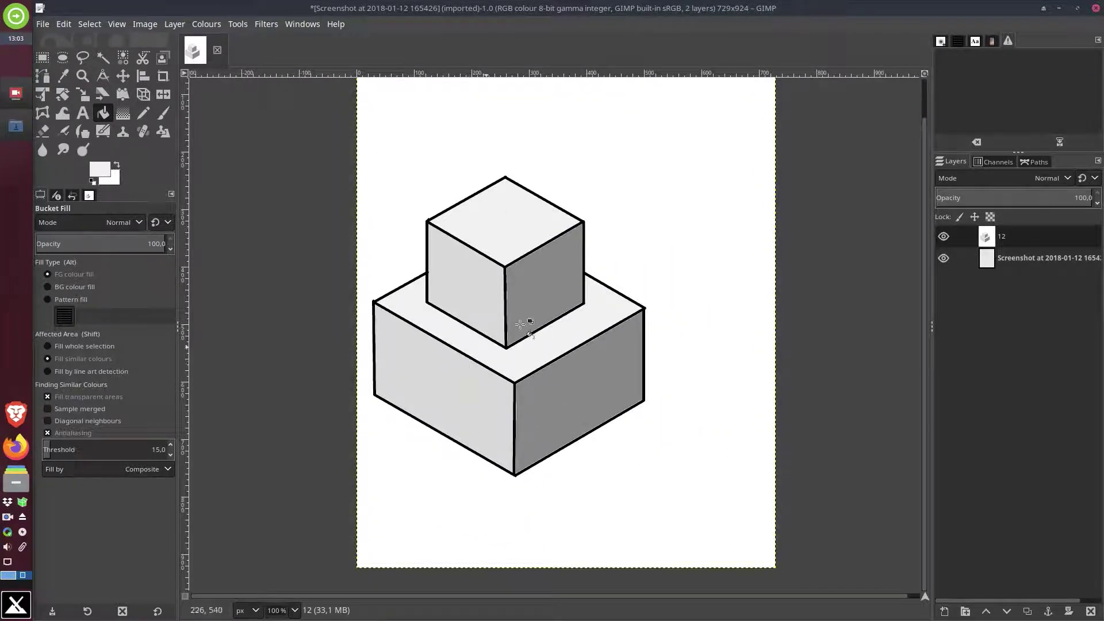
pyautogui.click(1096, 10)
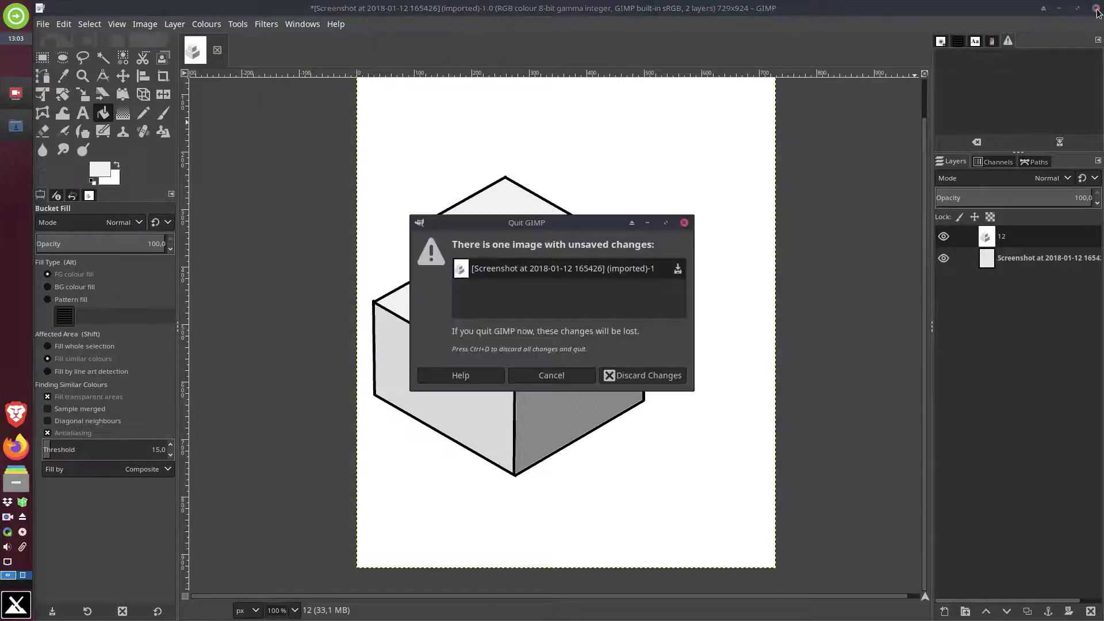
pyautogui.click(635, 374)
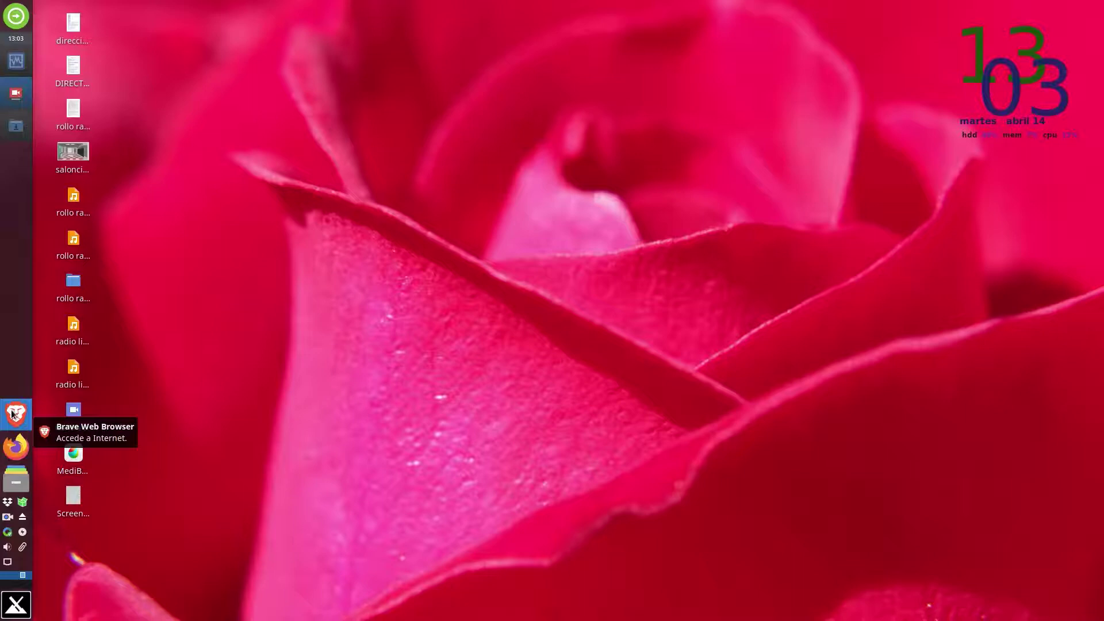
# Open the Brave browser, close the YouTube tab and load Geoenzo.nl in a new tab
pyautogui.click(12, 414)
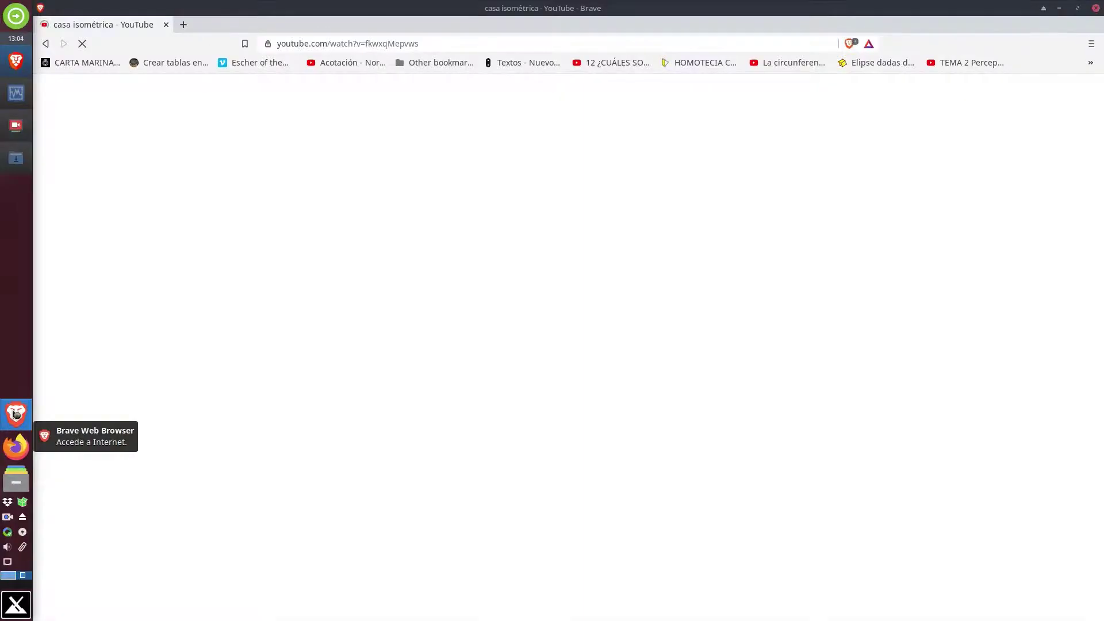
pyautogui.click(182, 25)
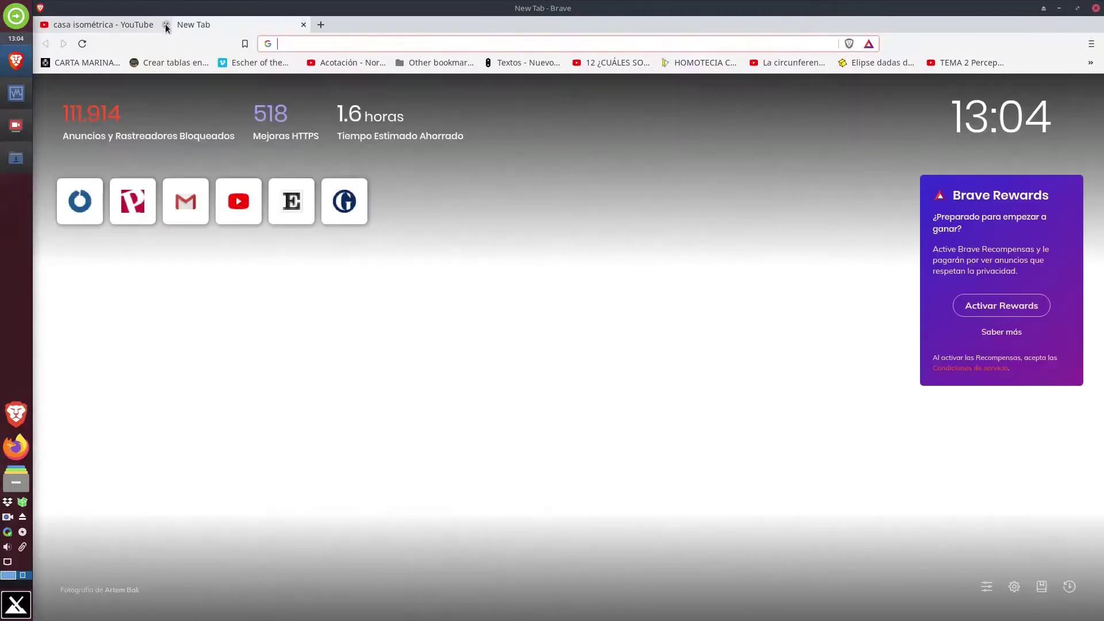
pyautogui.click(166, 26)
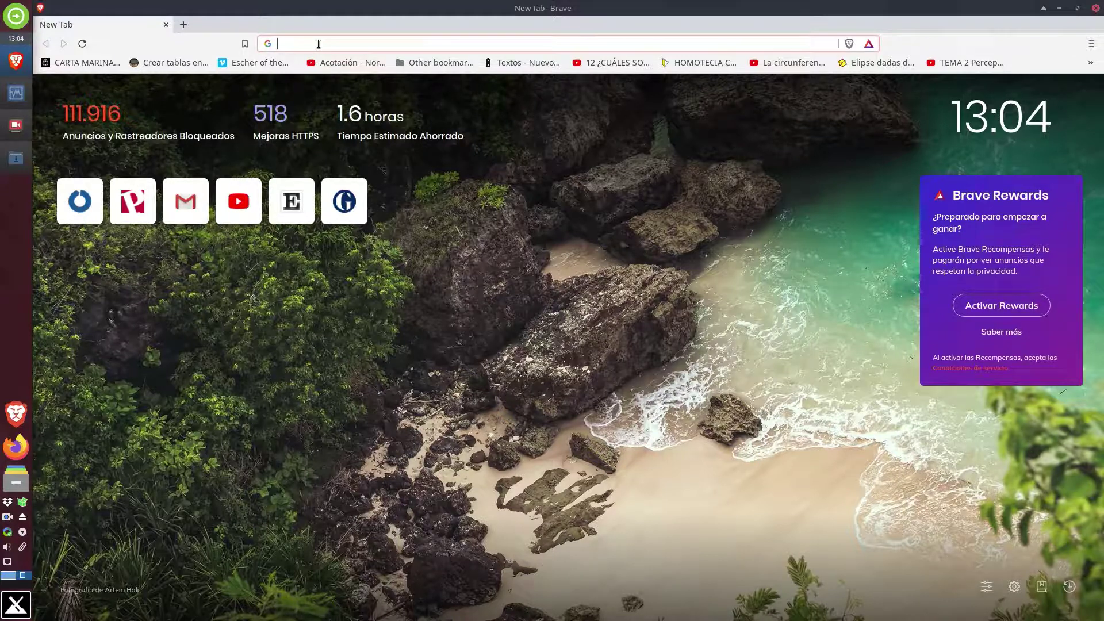
pyautogui.write('Ge')
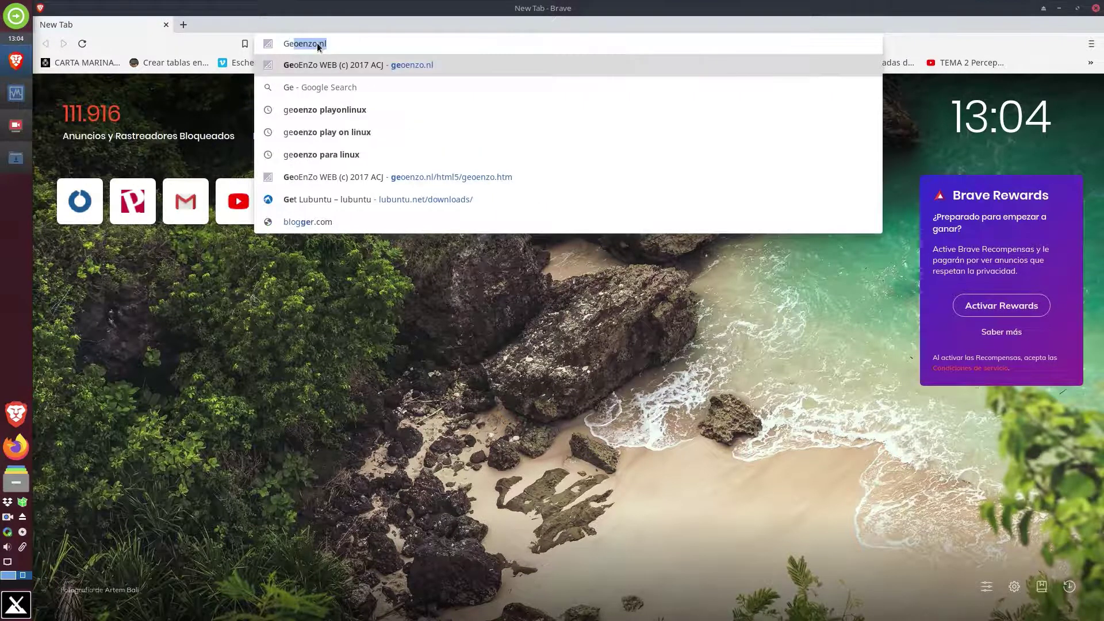
pyautogui.press('End')
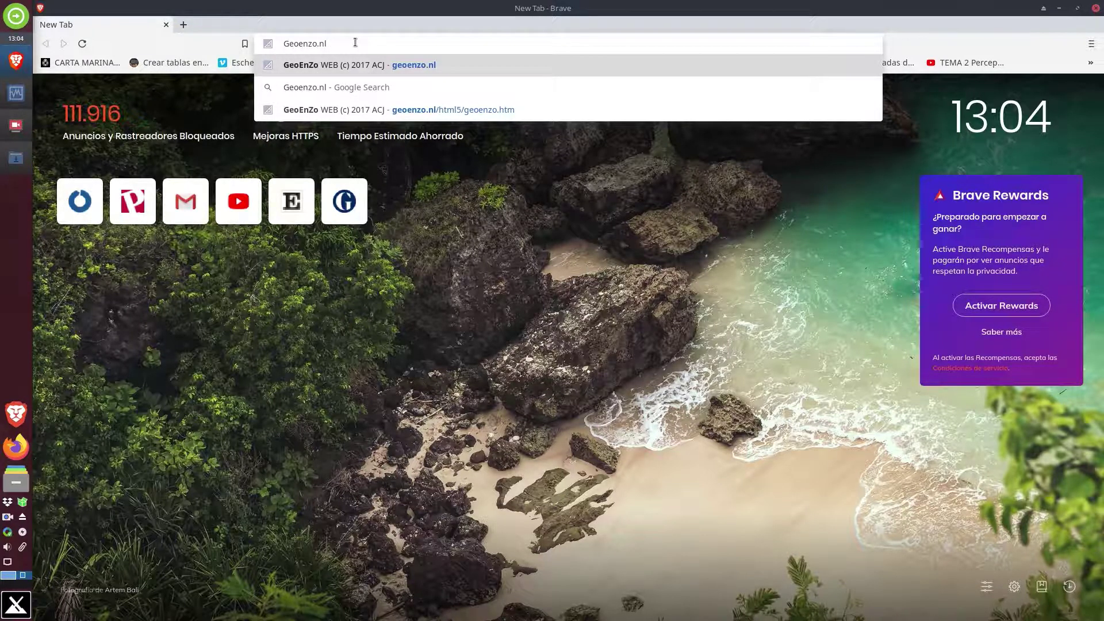
pyautogui.press('Return')
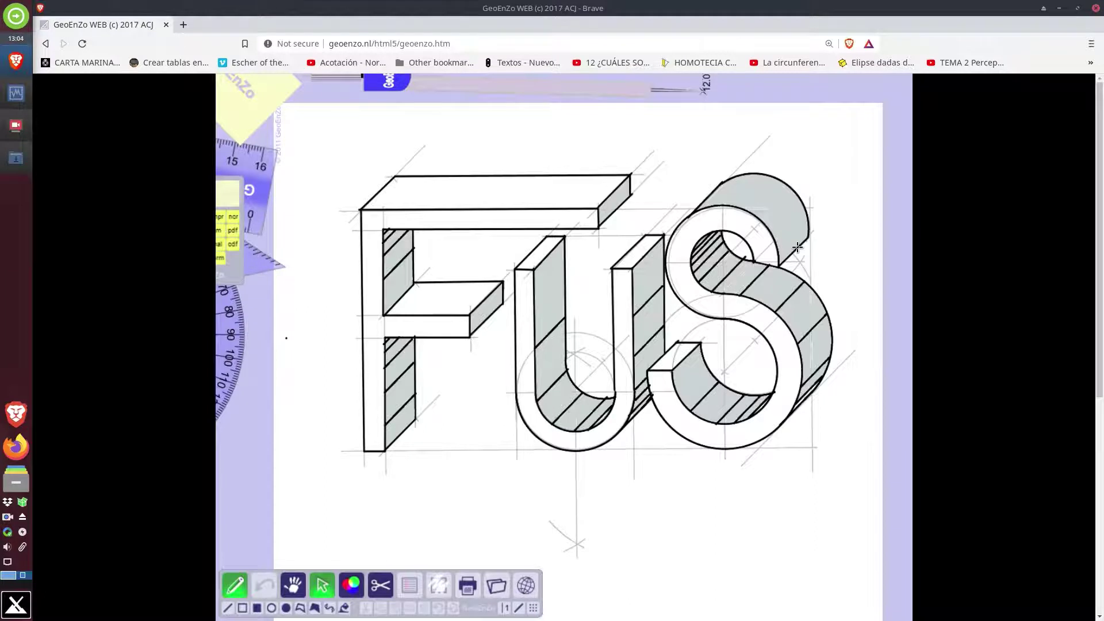
# Clear the existing drawing from the GeoEnZo sheet and switch the sheet's background to the isometric grid
pyautogui.click(439, 587)
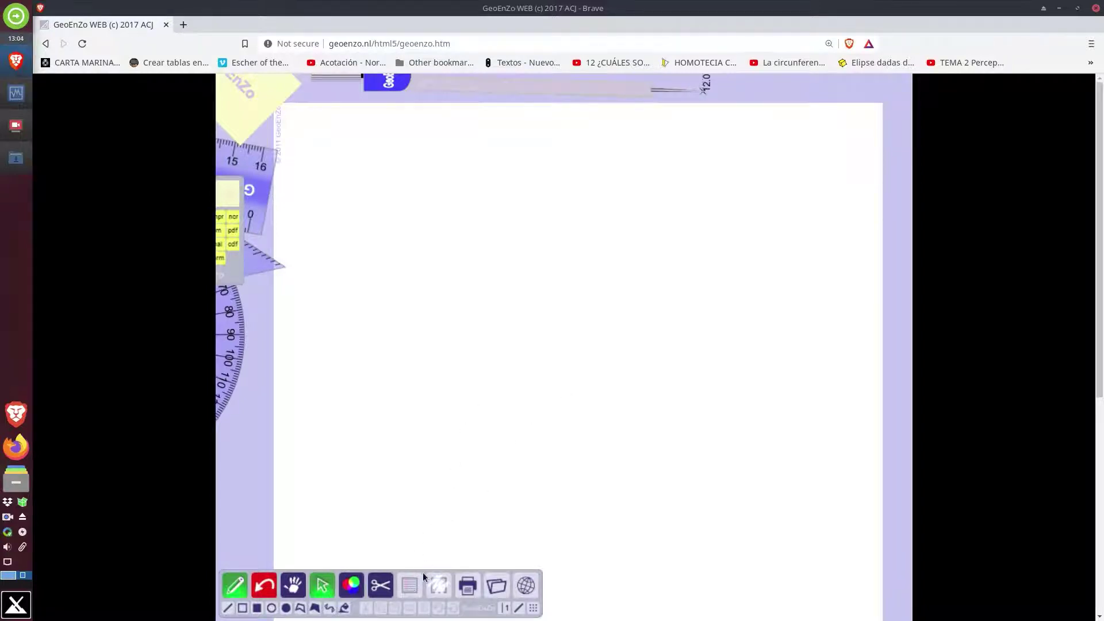
pyautogui.click(410, 587)
pyautogui.click(410, 588)
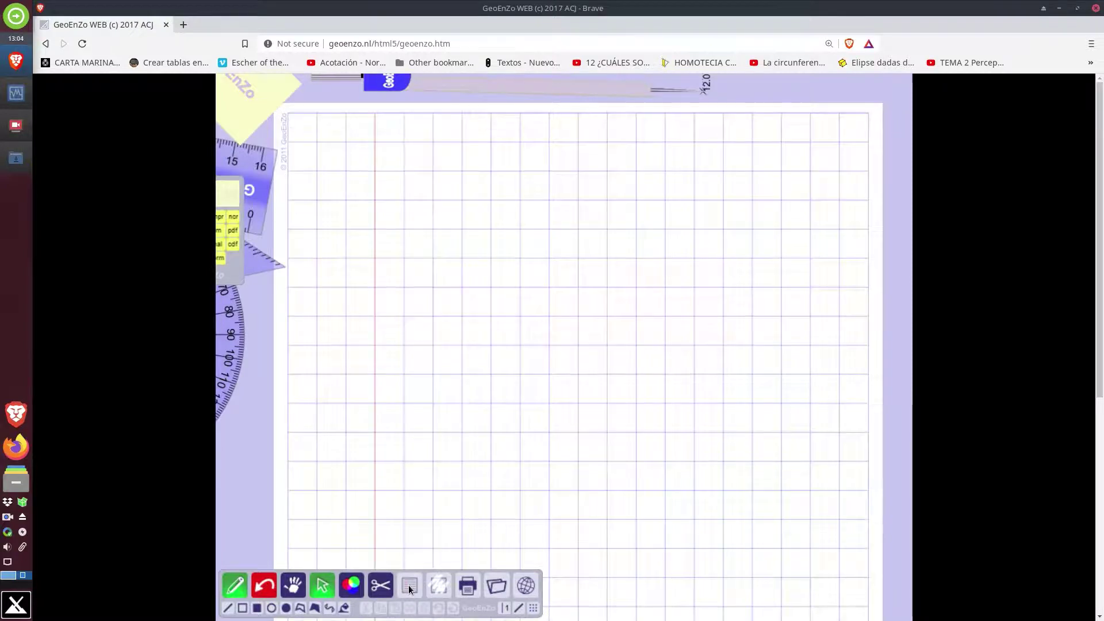
pyautogui.click(410, 588)
pyautogui.click(410, 588)
pyautogui.click(410, 587)
pyautogui.click(410, 588)
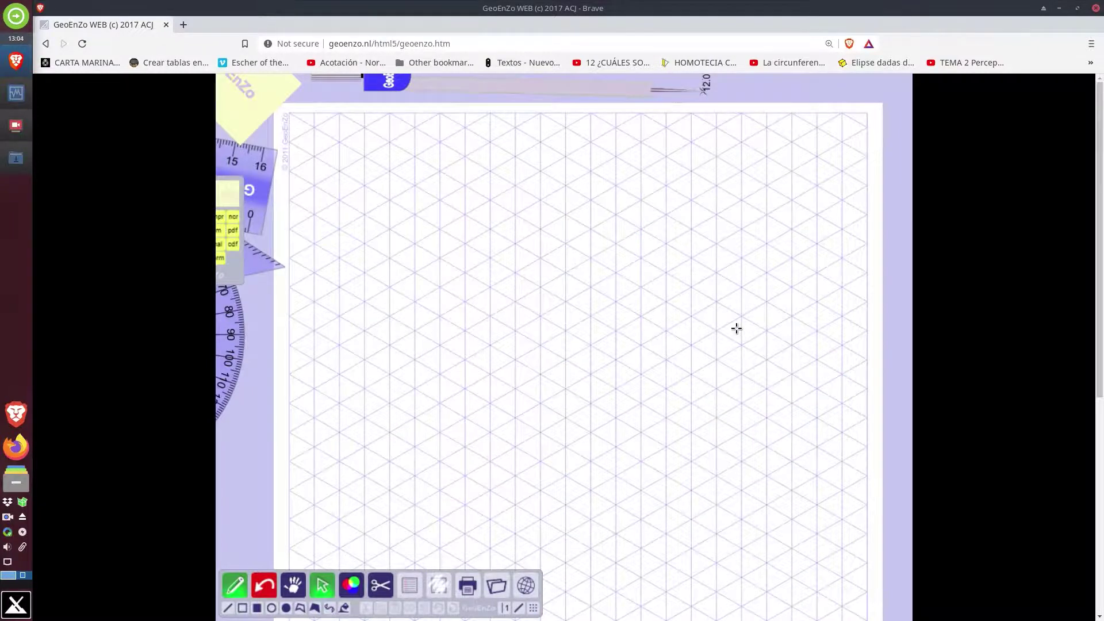
# Show the GeoEnZo page in full-screen mode
pyautogui.press('F11')
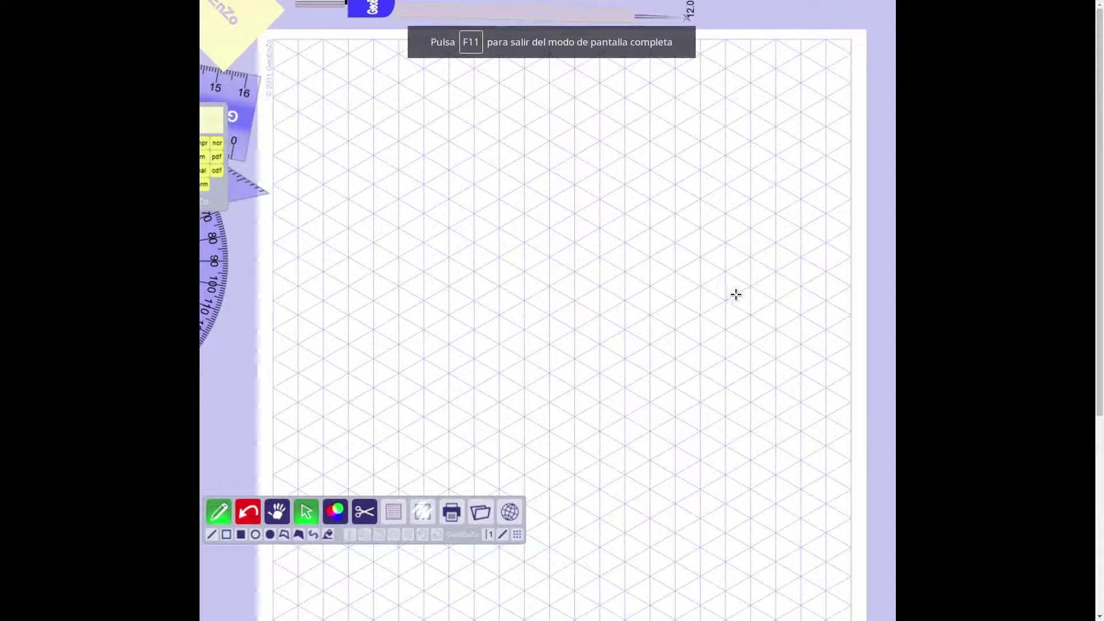
pyautogui.press('F11')
pyautogui.press('F11')
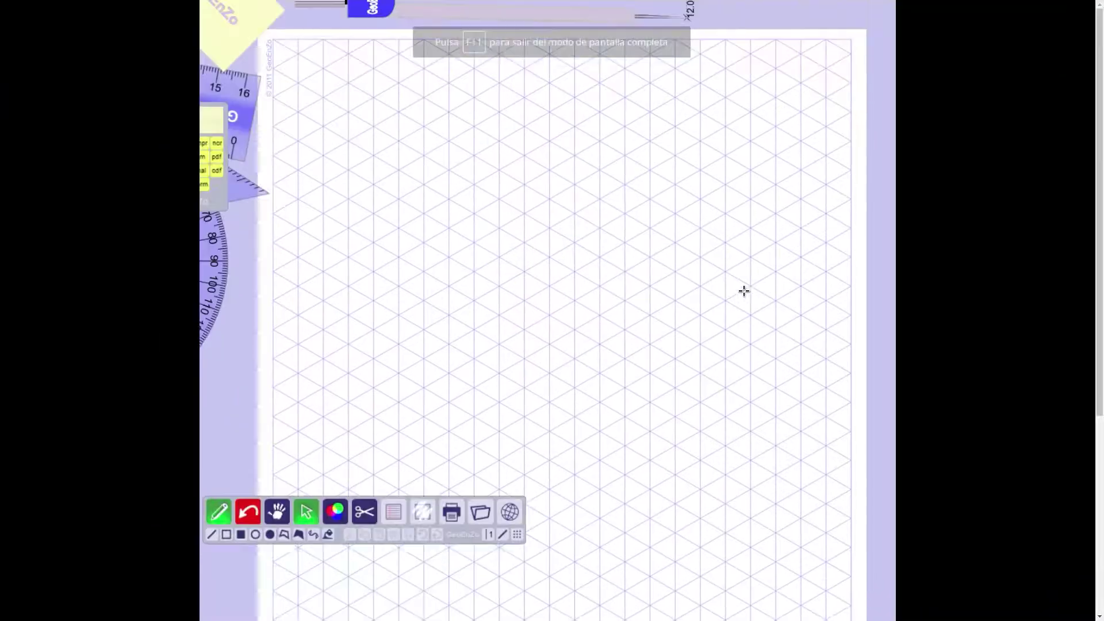
pyautogui.press('F11')
pyautogui.press('F11')
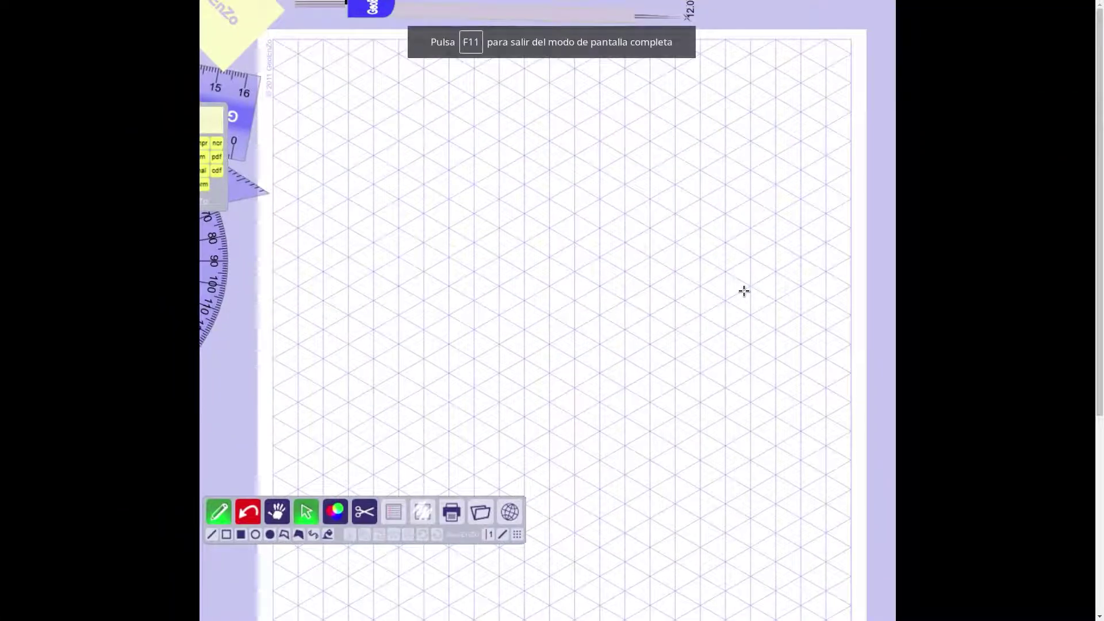
# Set up the straight line tool with line width 2 for drawing on the full-screen isometric sheet
pyautogui.press('F11')
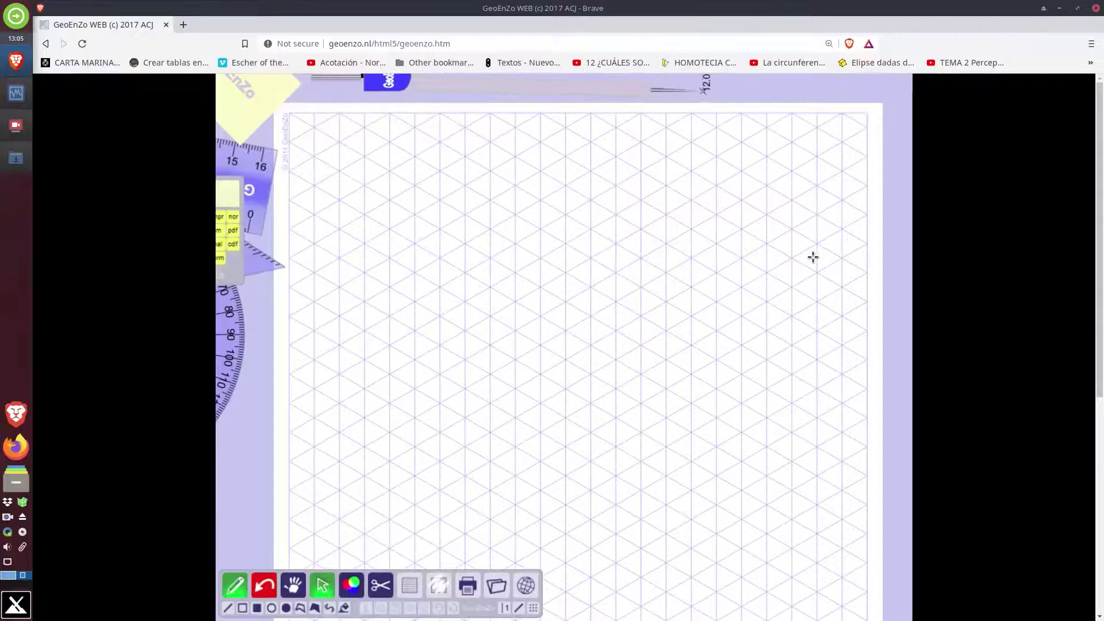
pyautogui.press('F11')
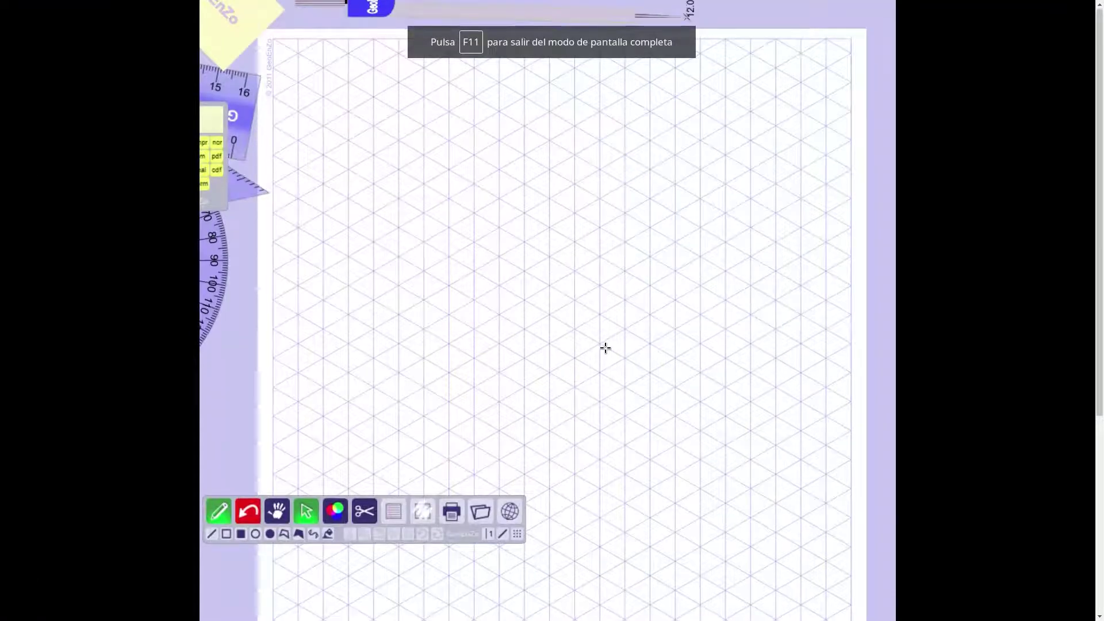
pyautogui.scroll(-1, 604, 347)
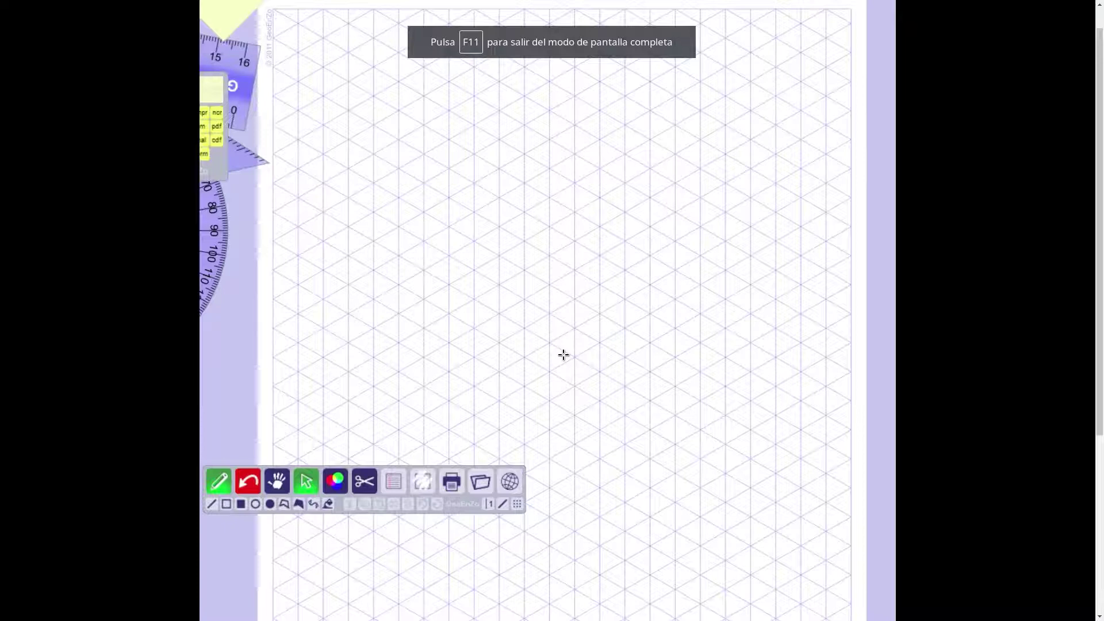
pyautogui.click(208, 503)
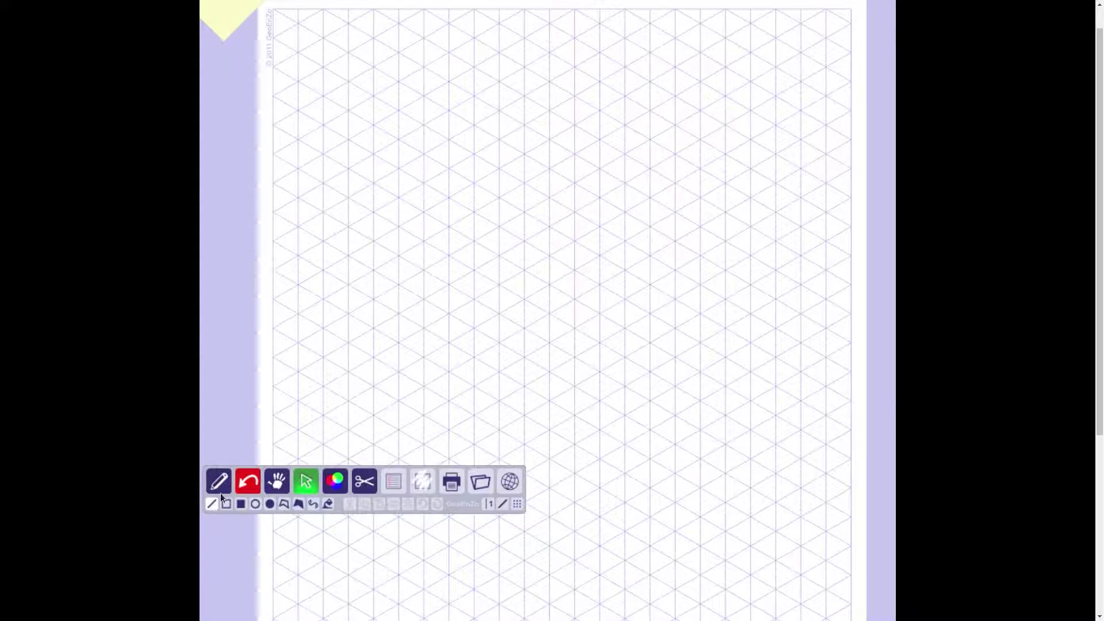
pyautogui.click(489, 504)
pyautogui.click(488, 503)
pyautogui.click(212, 504)
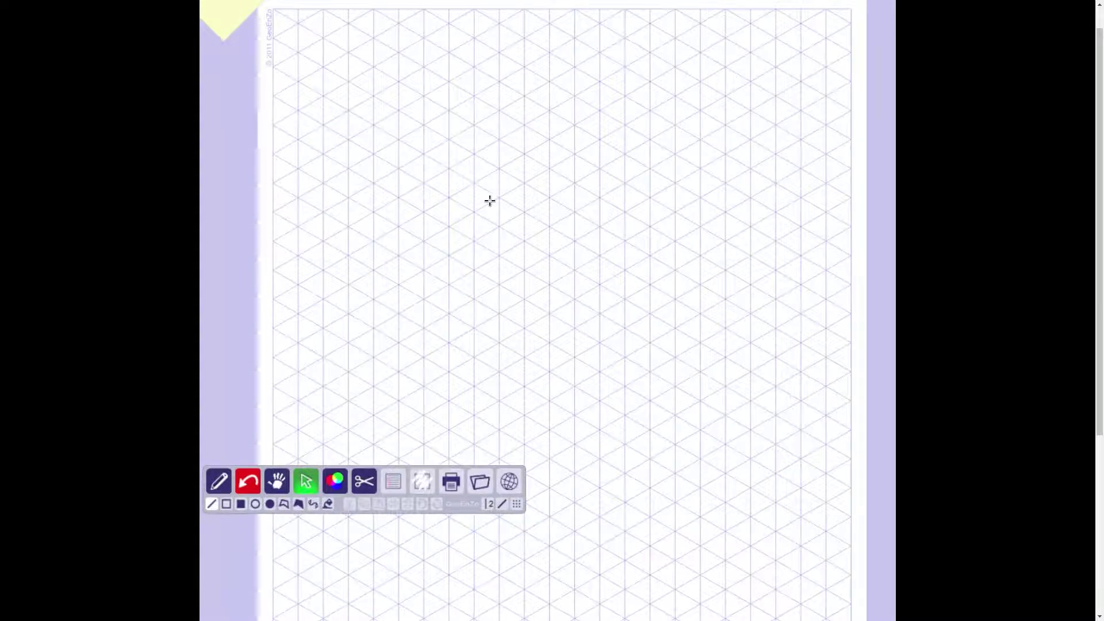
# Draw the upper block's edges: a rhombus top six grid units per side and two front faces five units high
pyautogui.moveTo(523, 153); pyautogui.dragTo(374, 239)
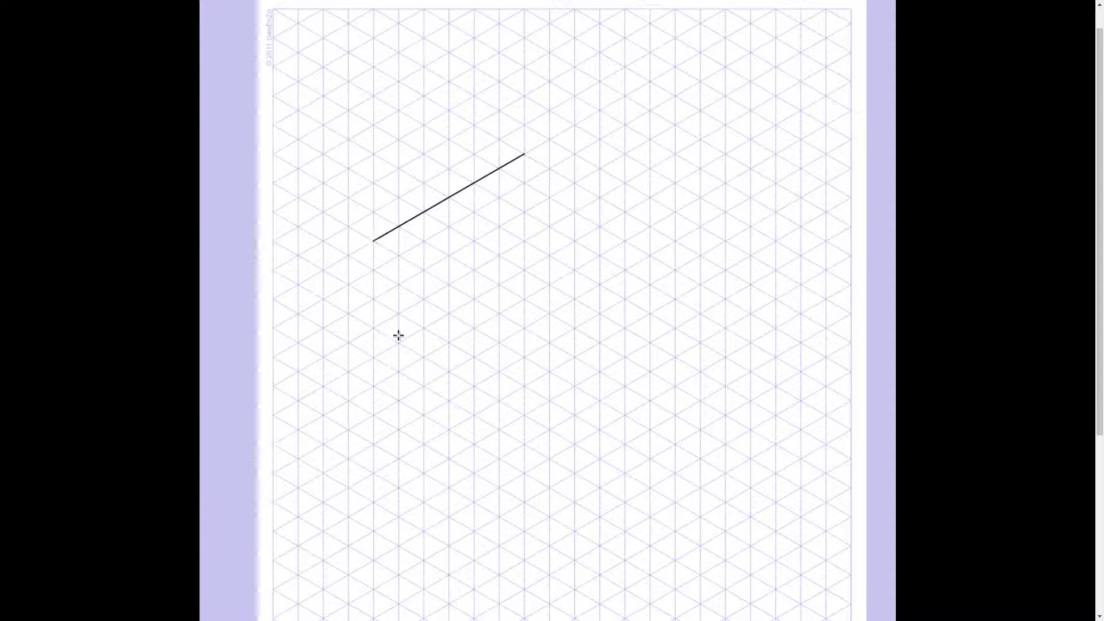
pyautogui.moveTo(374, 241); pyautogui.dragTo(524, 154)
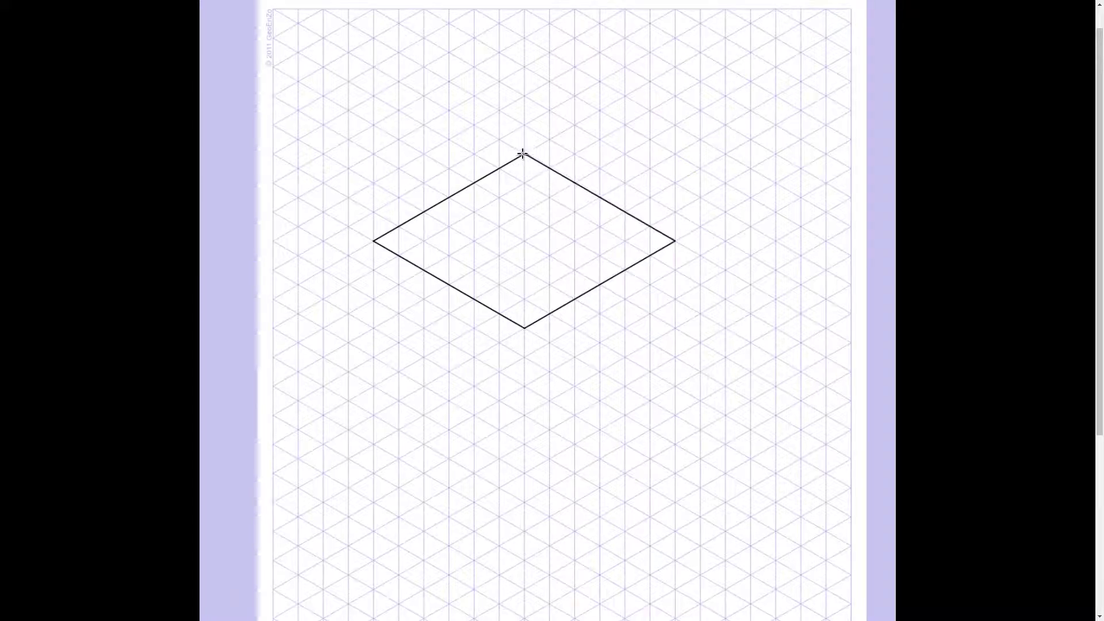
pyautogui.moveTo(373, 241)
pyautogui.mouseDown()
pyautogui.moveTo(373, 387)
pyautogui.moveTo(524, 473)
pyautogui.moveTo(525, 328)
pyautogui.mouseUp()
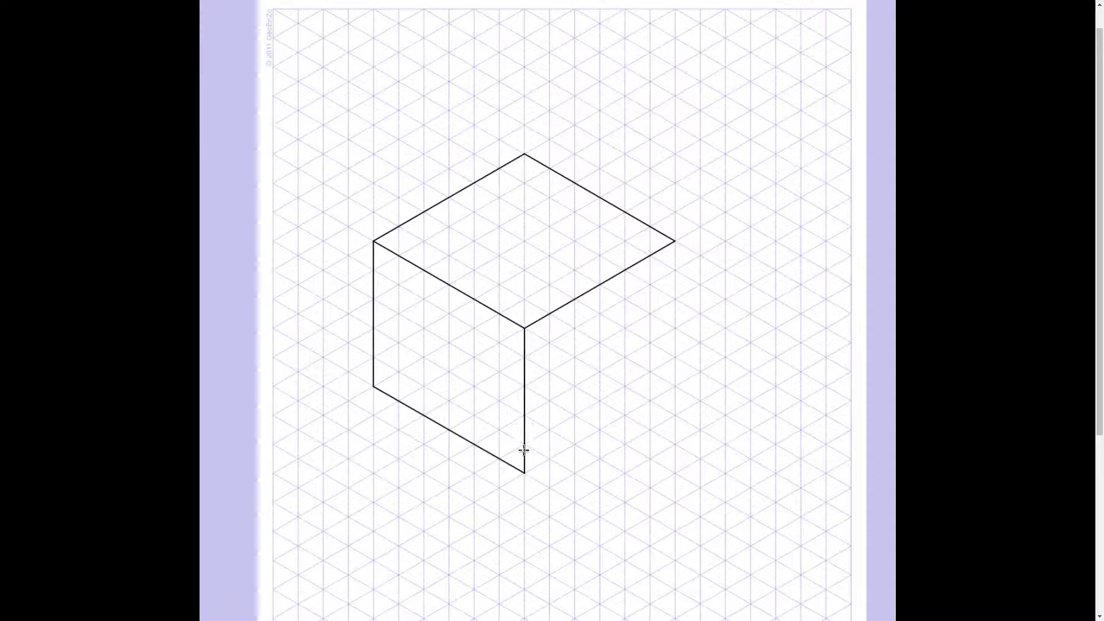
pyautogui.moveTo(525, 473); pyautogui.dragTo(675, 242)
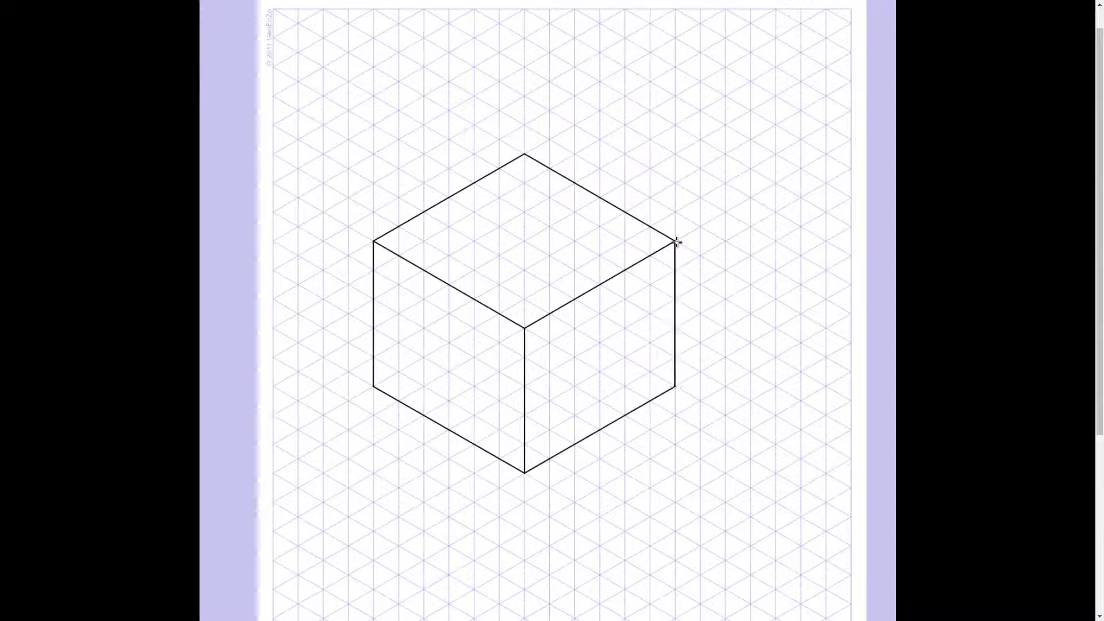
# Draw the base block around the upper one, with a top outline ten grid units per side and two front faces six units high
pyautogui.moveTo(373, 328); pyautogui.dragTo(775, 387)
pyautogui.moveTo(775, 387); pyautogui.dragTo(675, 329)
pyautogui.scroll(-4, 751, 323)
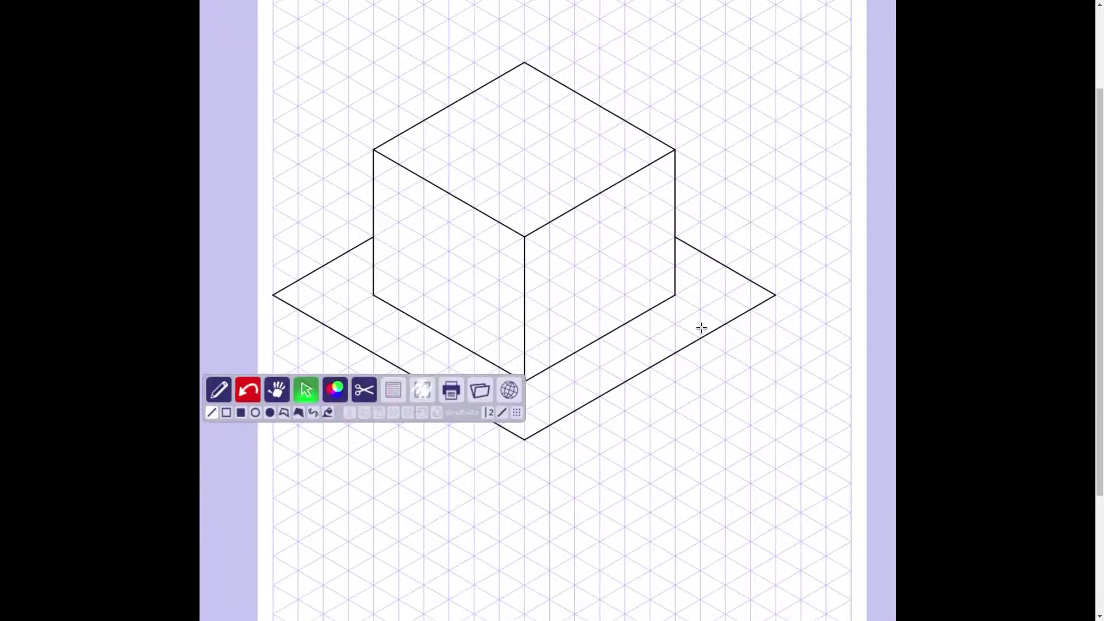
pyautogui.moveTo(202, 280)
pyautogui.mouseDown()
pyautogui.moveTo(620, 220)
pyautogui.moveTo(648, 143)
pyautogui.moveTo(597, 127)
pyautogui.moveTo(786, 122)
pyautogui.mouseUp()
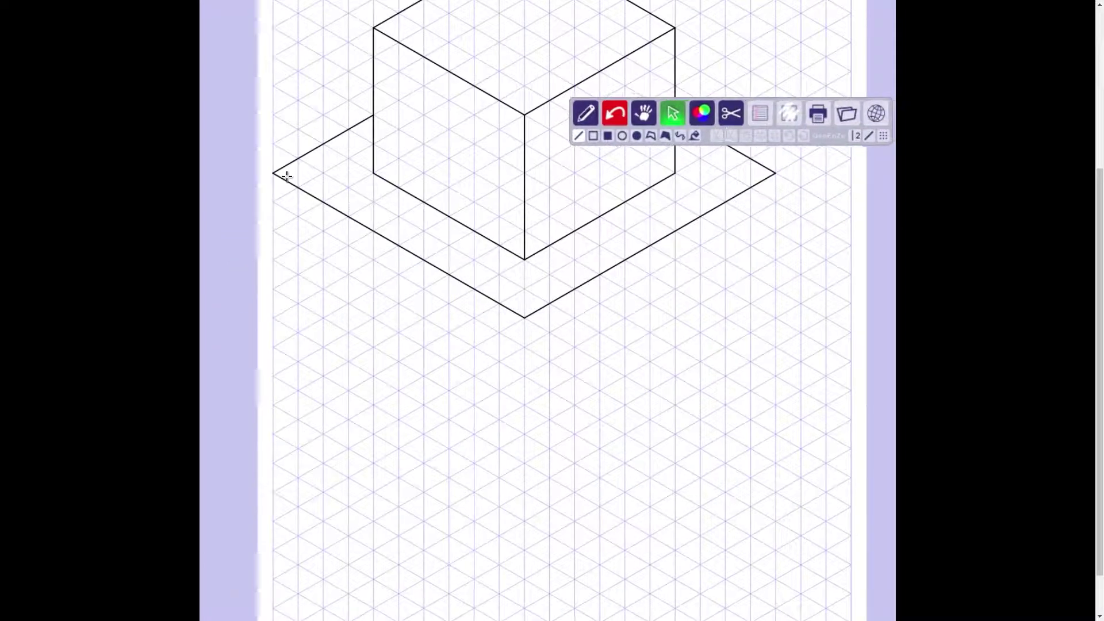
pyautogui.moveTo(272, 174)
pyautogui.mouseDown()
pyautogui.moveTo(272, 347)
pyautogui.moveTo(517, 491)
pyautogui.moveTo(510, 308)
pyautogui.moveTo(524, 318)
pyautogui.mouseUp()
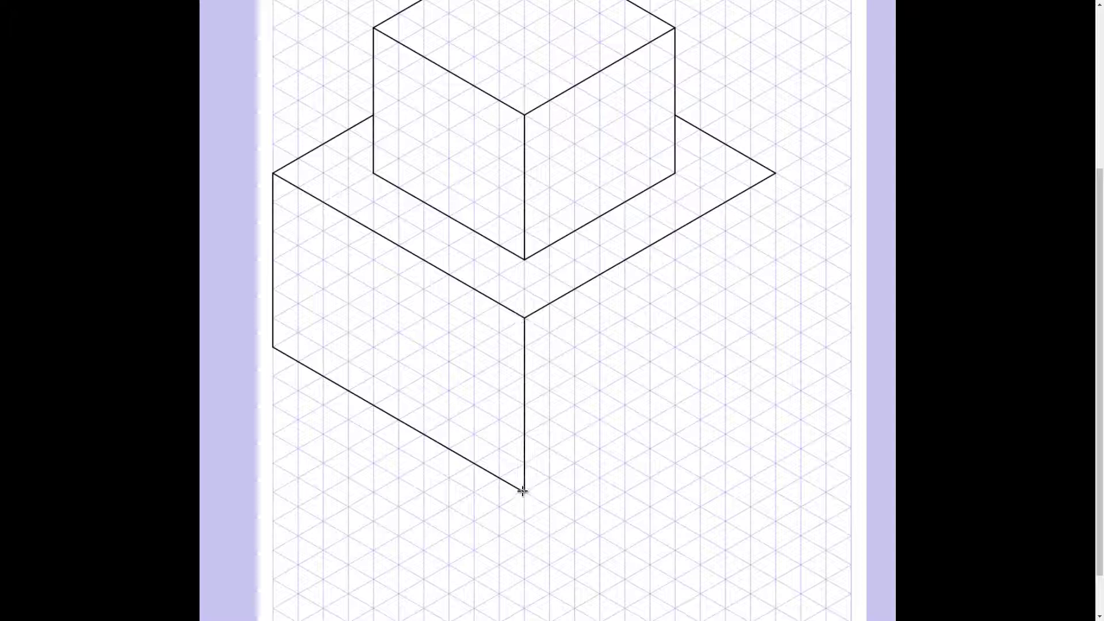
pyautogui.moveTo(525, 493)
pyautogui.mouseDown()
pyautogui.moveTo(668, 382)
pyautogui.moveTo(775, 347)
pyautogui.moveTo(774, 173)
pyautogui.mouseUp()
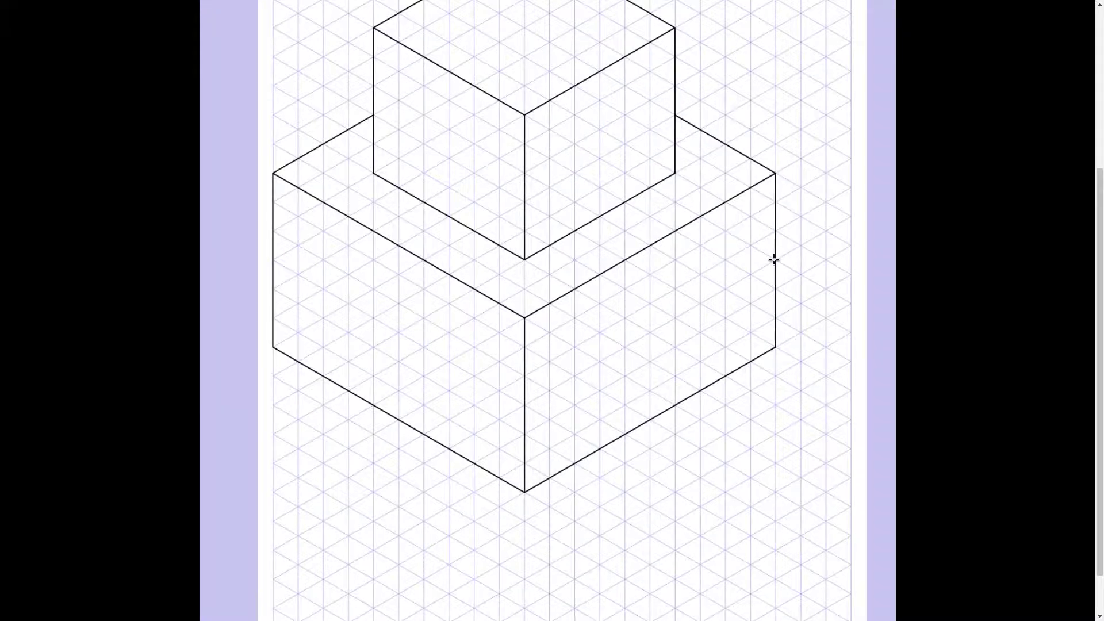
# Fill the right-hand faces of the upper block and the base with light bluish grey
pyautogui.scroll(3, 764, 265)
pyautogui.click(259, 191)
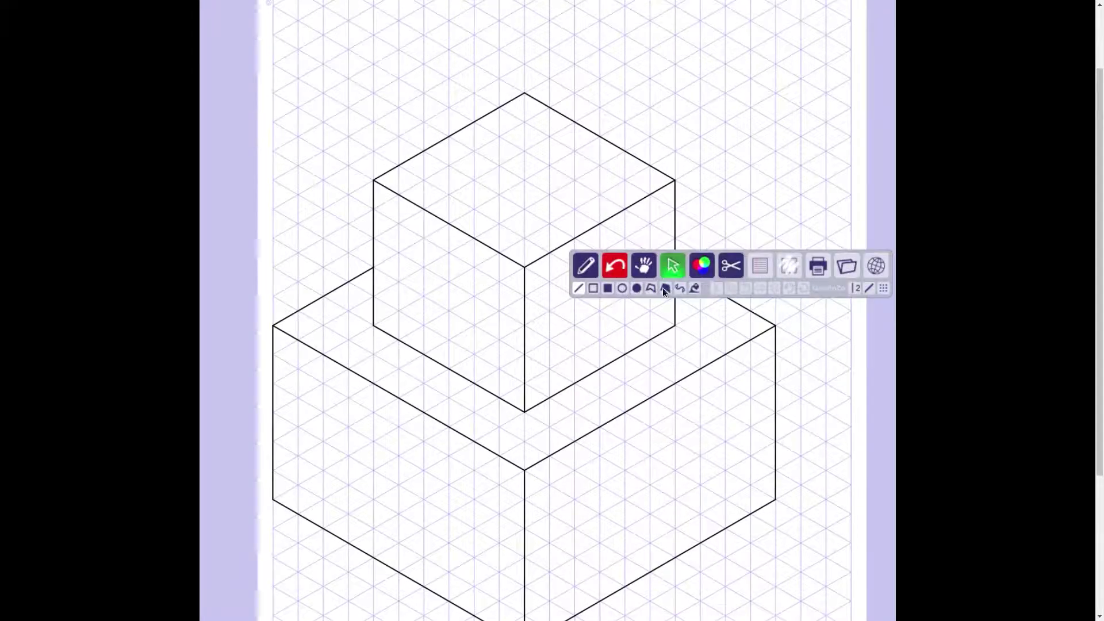
pyautogui.click(702, 267)
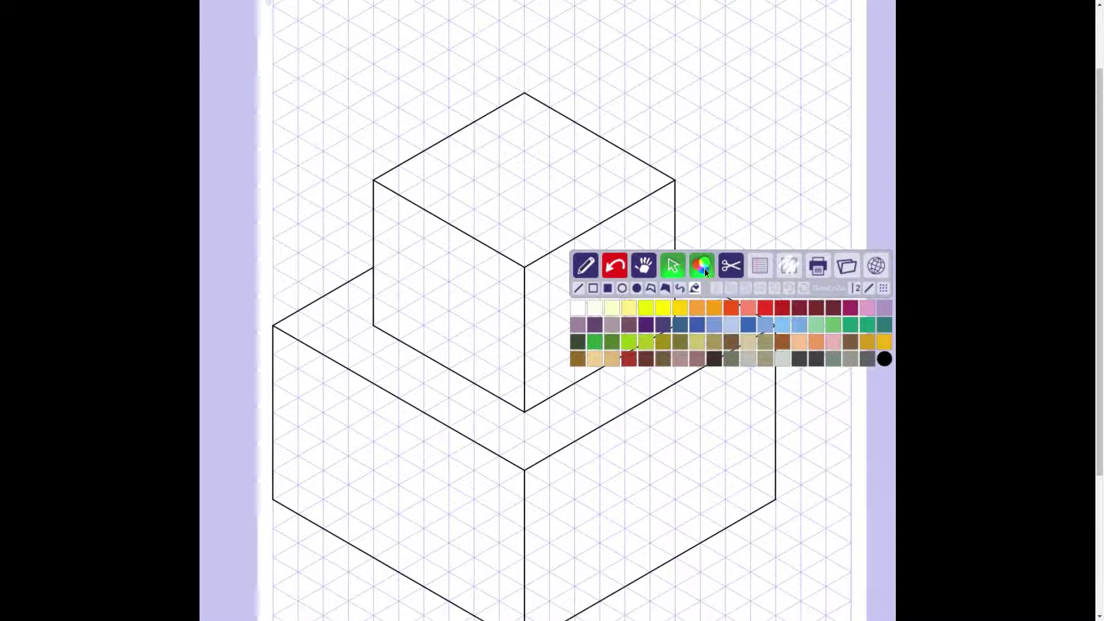
pyautogui.click(749, 359)
pyautogui.click(548, 288)
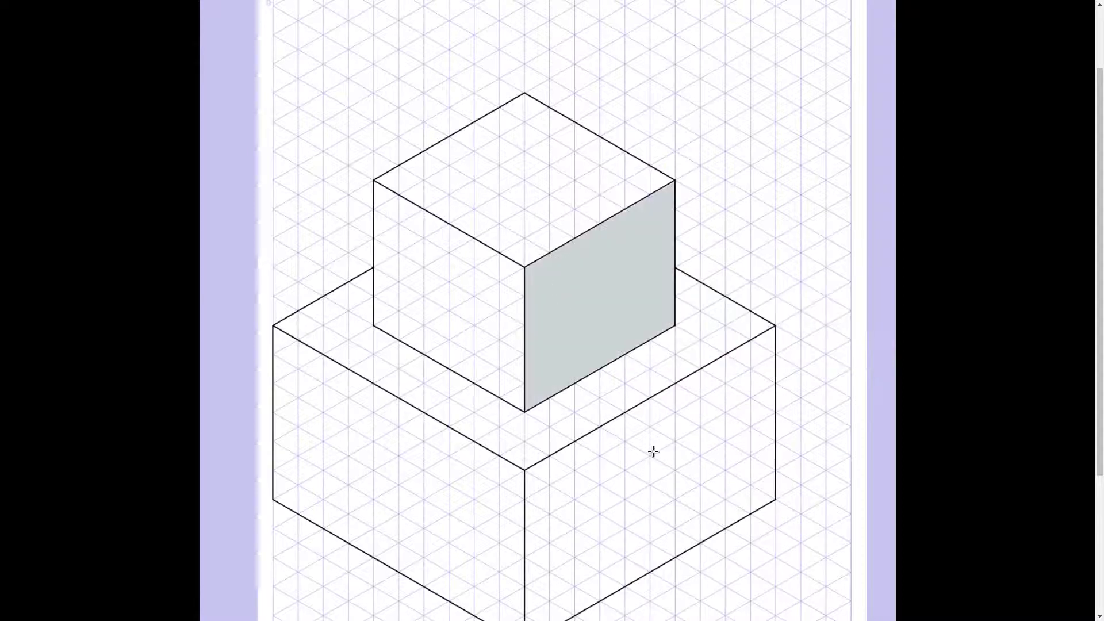
pyautogui.click(653, 452)
# Fill the left-hand faces of the upper block and the base with beige grey
pyautogui.moveTo(241, 326)
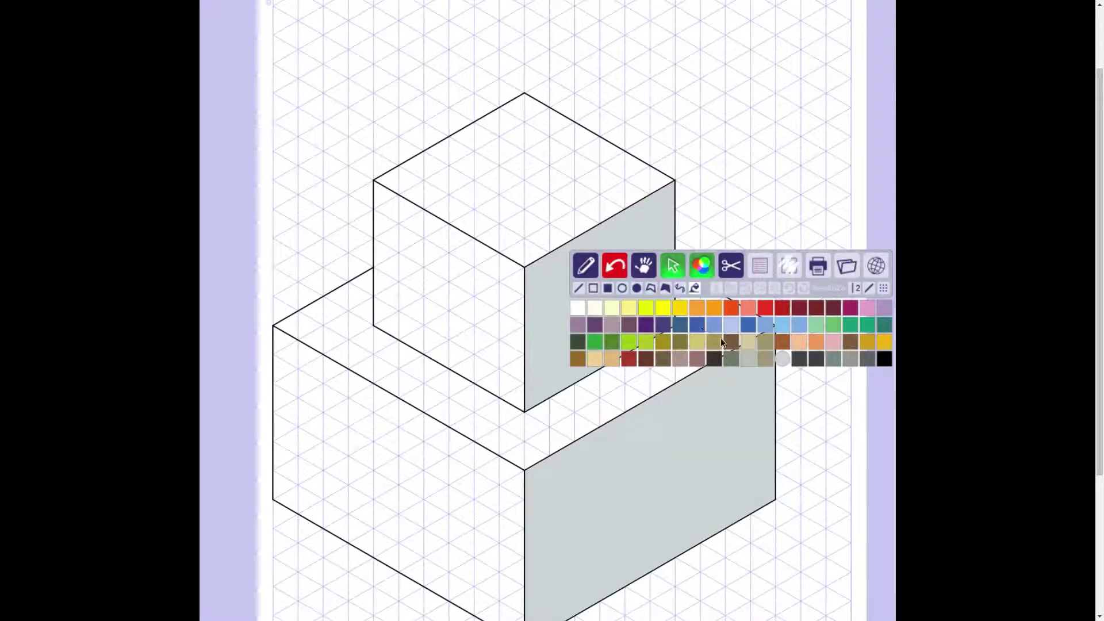
pyautogui.click(750, 359)
pyautogui.click(433, 283)
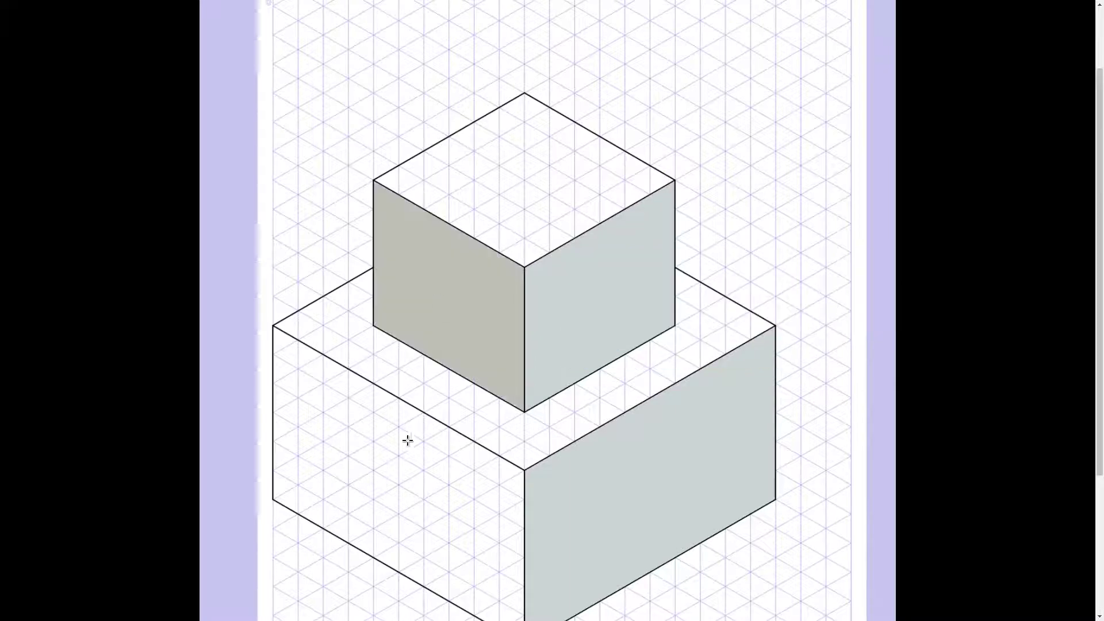
pyautogui.click(375, 436)
pyautogui.moveTo(235, 339)
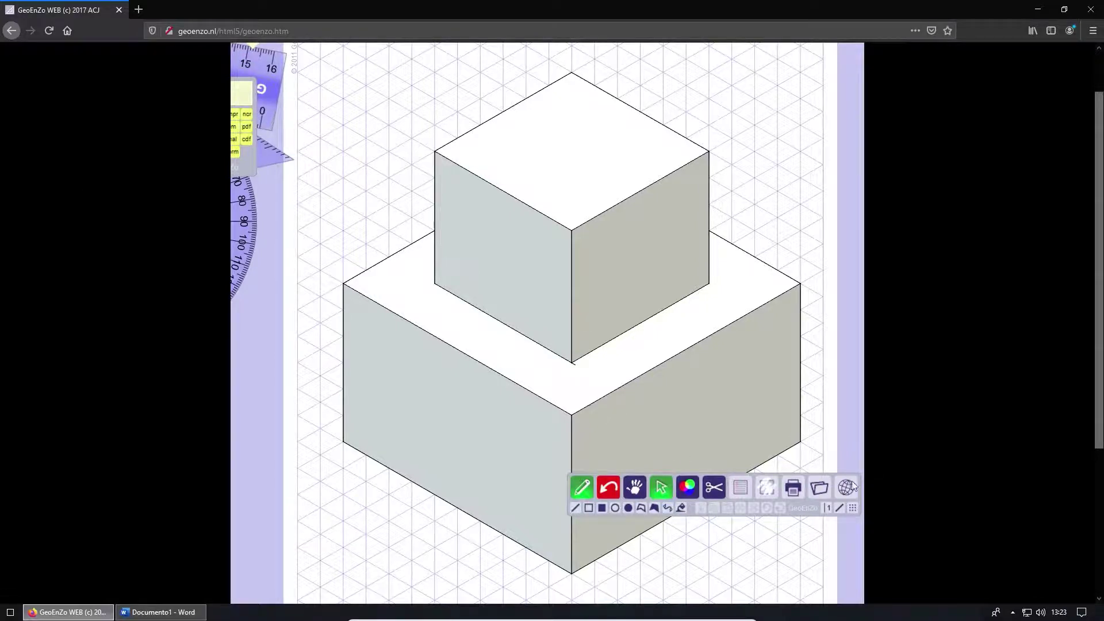
# Show GeoEnZo's drawing storage slots and view the shaded drawing on the sheet
pyautogui.click(826, 487)
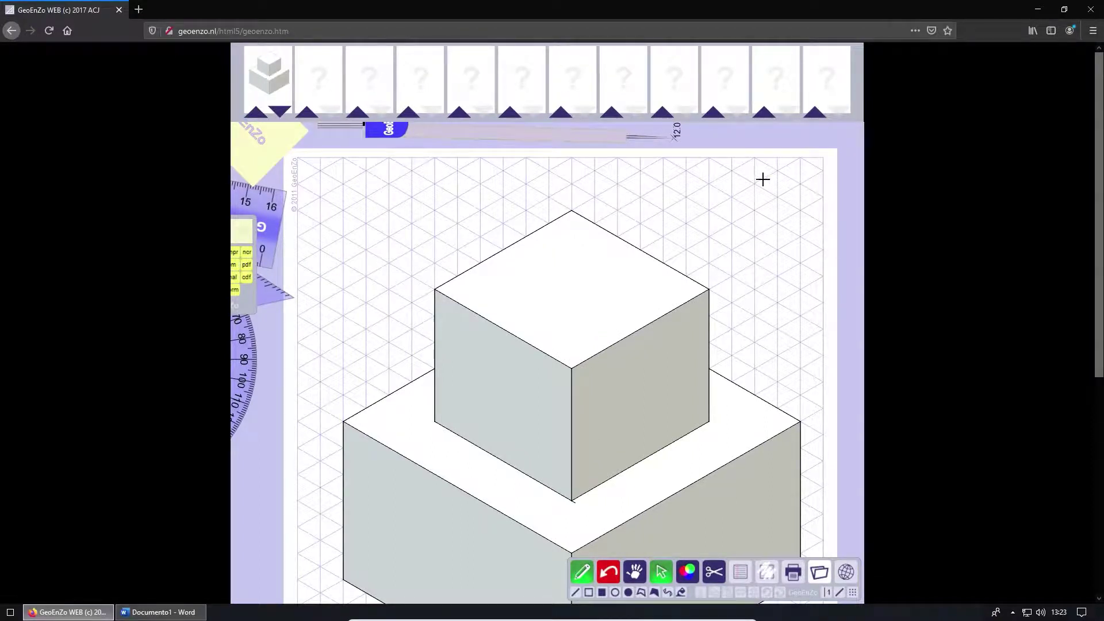
pyautogui.scroll(-2, 795, 266)
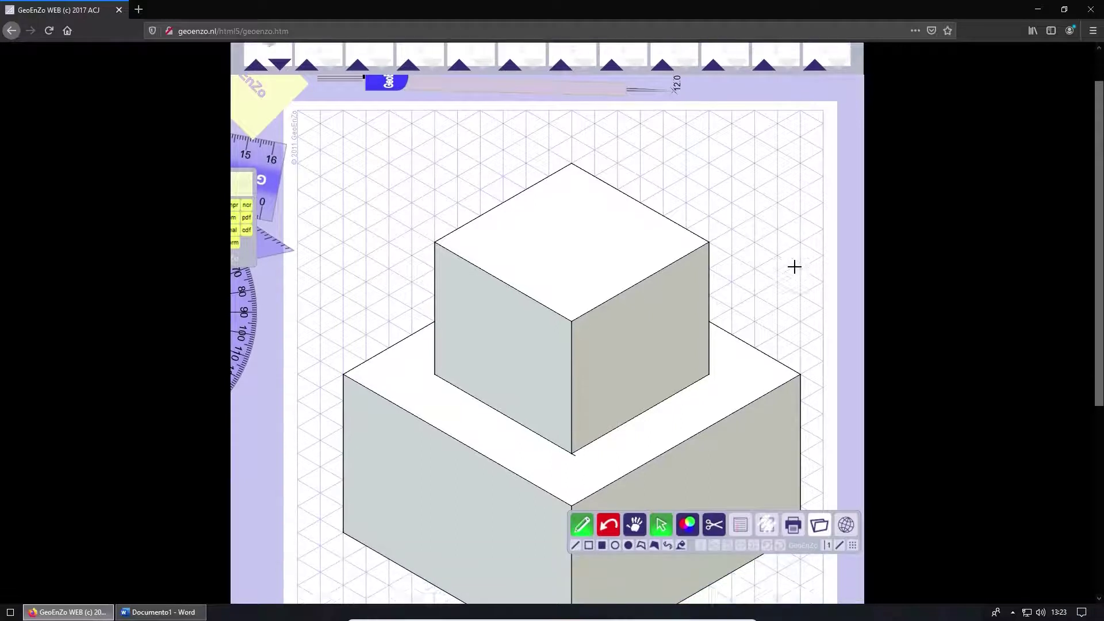
pyautogui.scroll(-2, 794, 266)
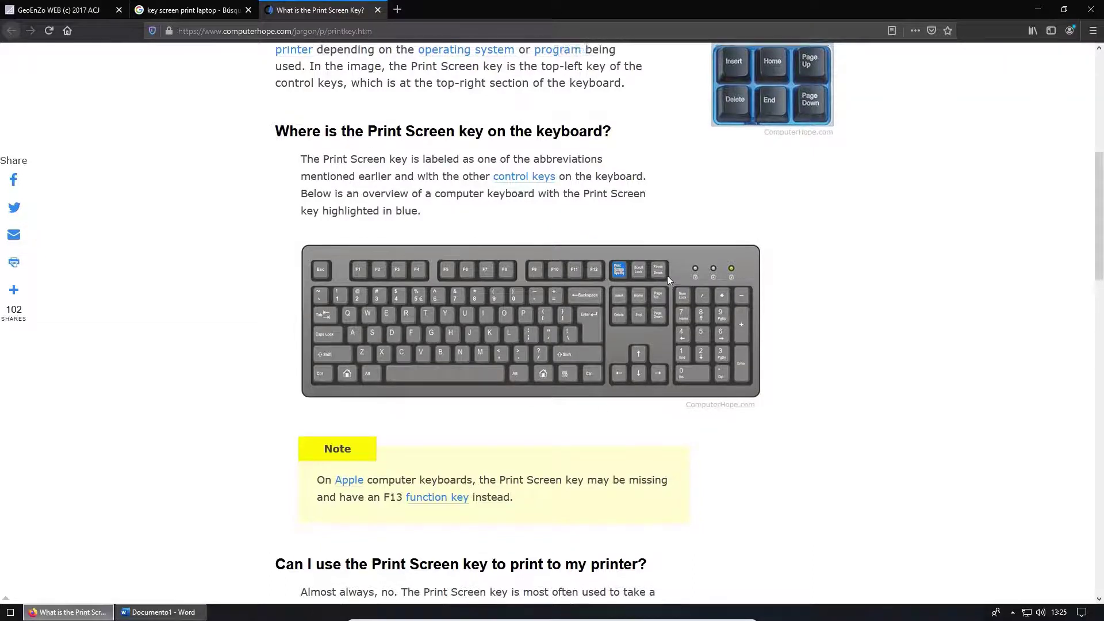
# Examine where the Print Screen key sits on the ComputerHope keyboard diagram and in the laptop keyboard image results
pyautogui.scroll(2, 656, 287)
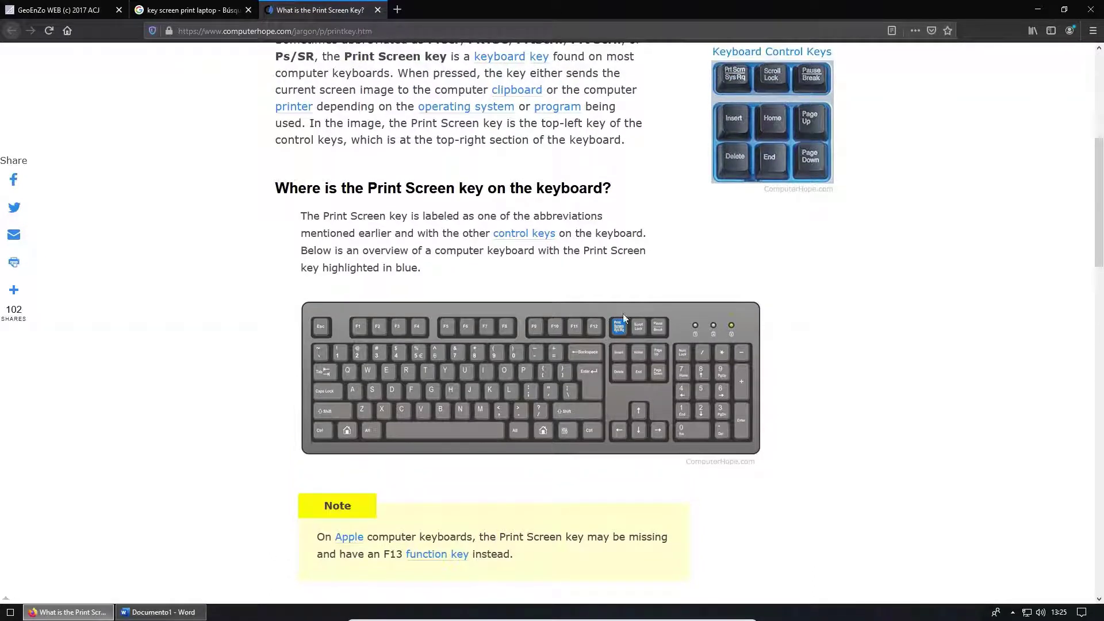
pyautogui.keyDown('ctrl'); pyautogui.scroll(3, 625, 339); pyautogui.keyUp('ctrl')
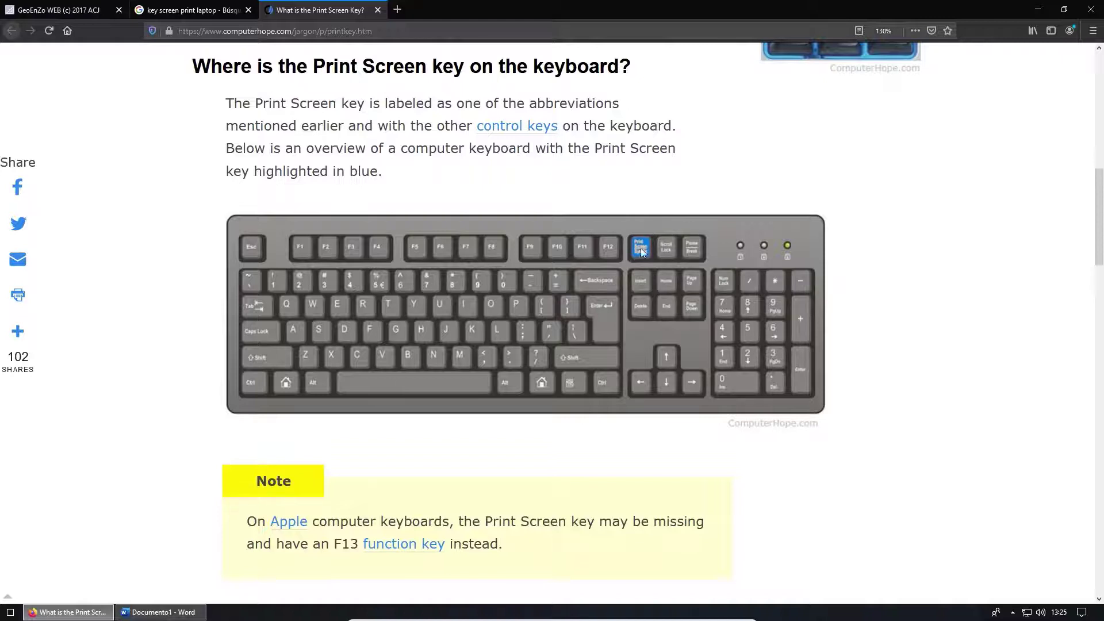
pyautogui.click(216, 9)
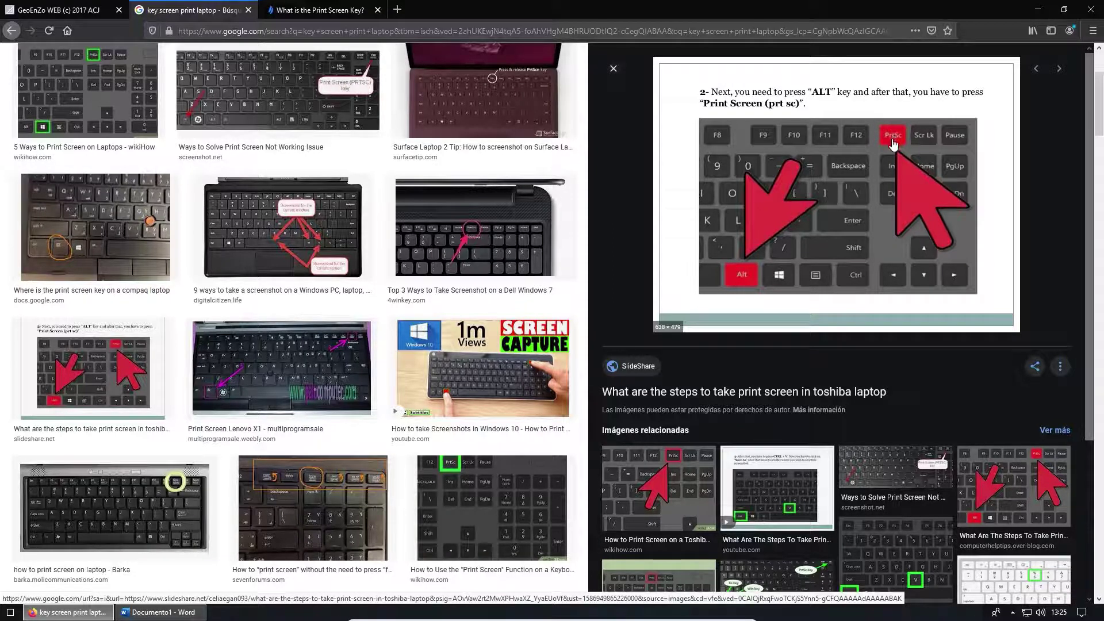
pyautogui.click(464, 224)
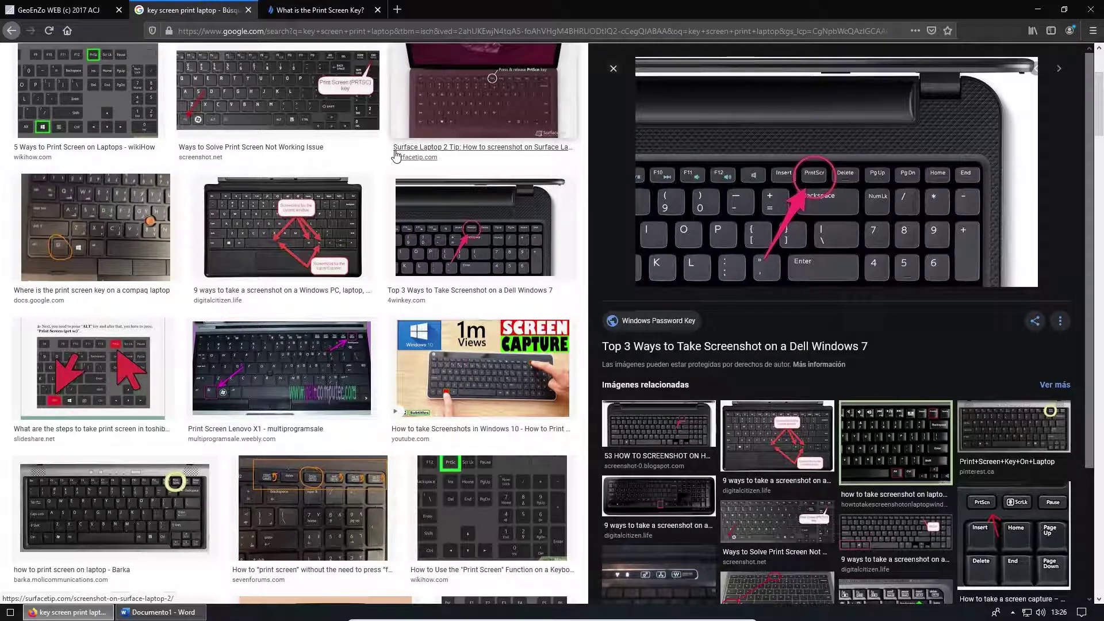
# Capture the screen with the GeoEnZo drawing and paste the screenshot into the blank Word document
pyautogui.click(57, 10)
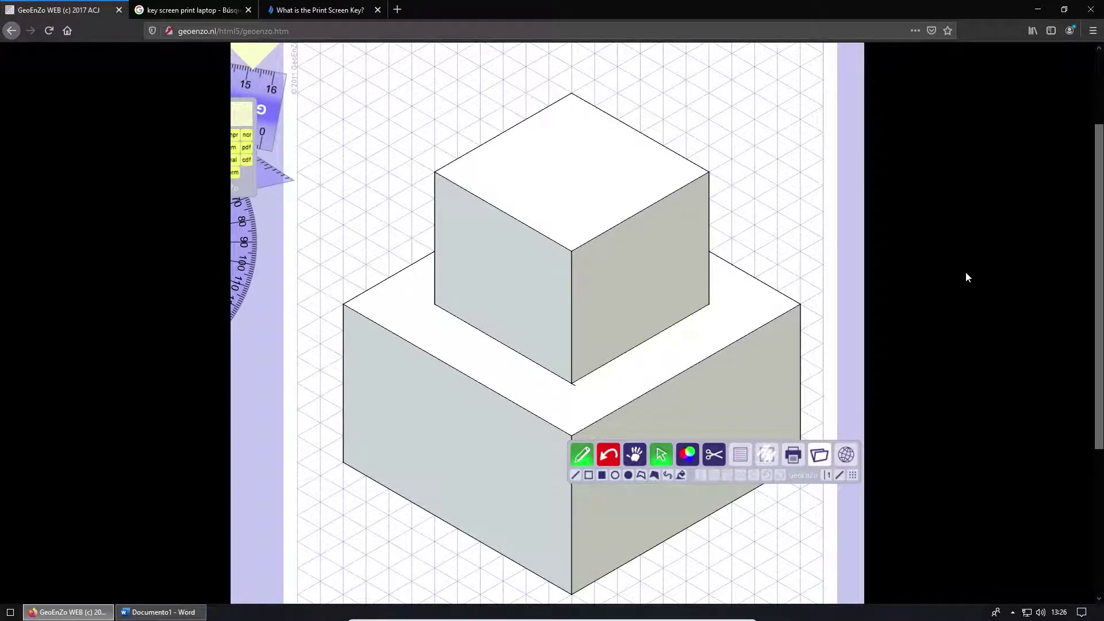
pyautogui.click(172, 613)
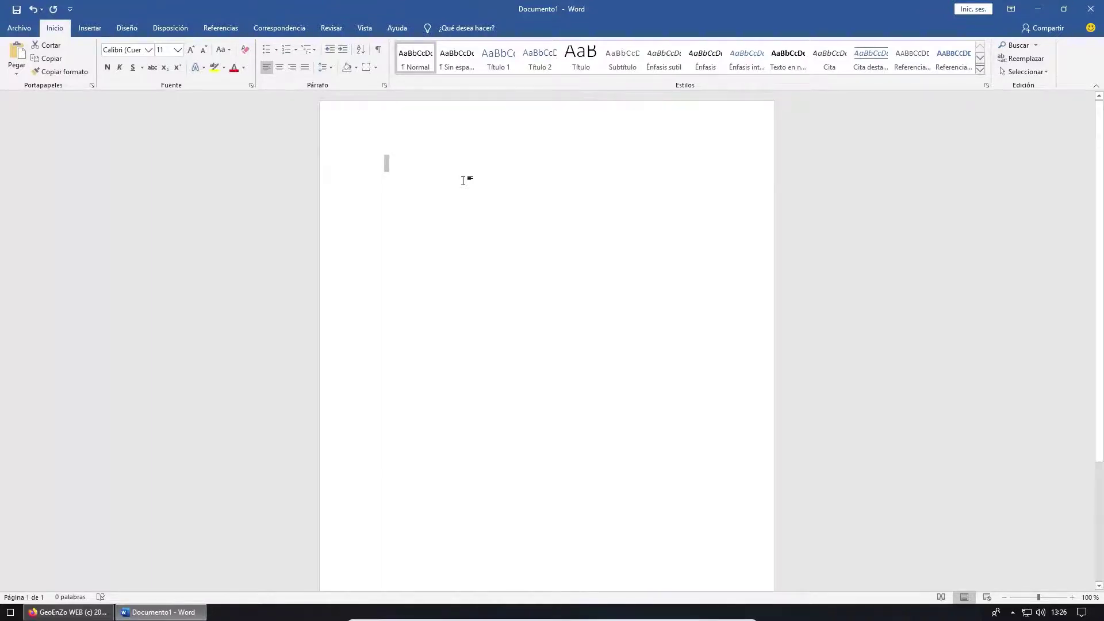
pyautogui.rightClick(463, 180)
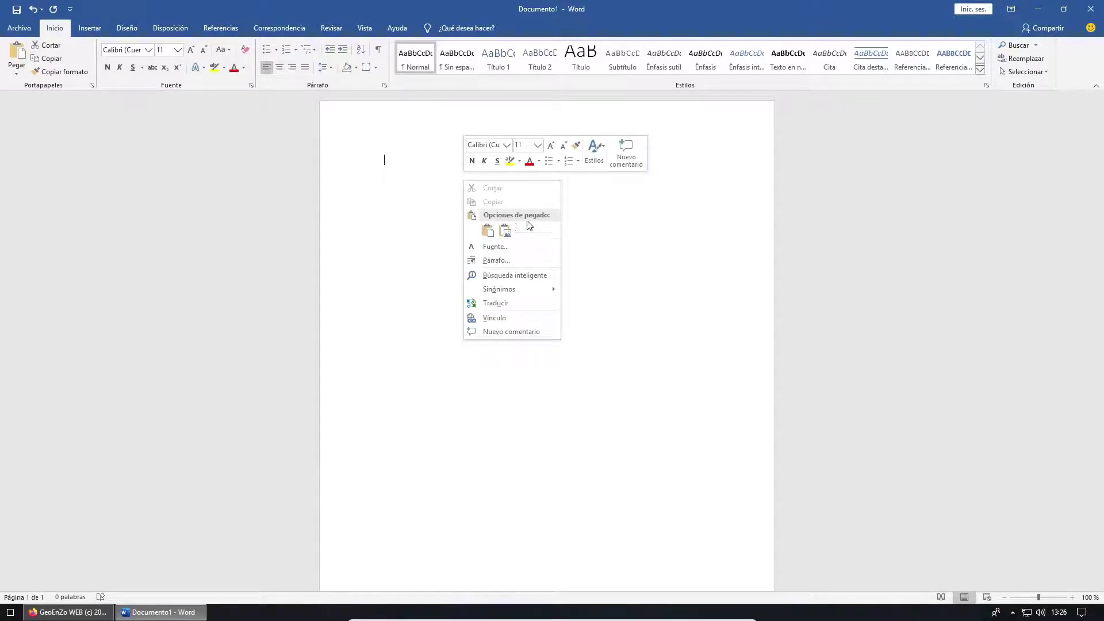
pyautogui.click(488, 231)
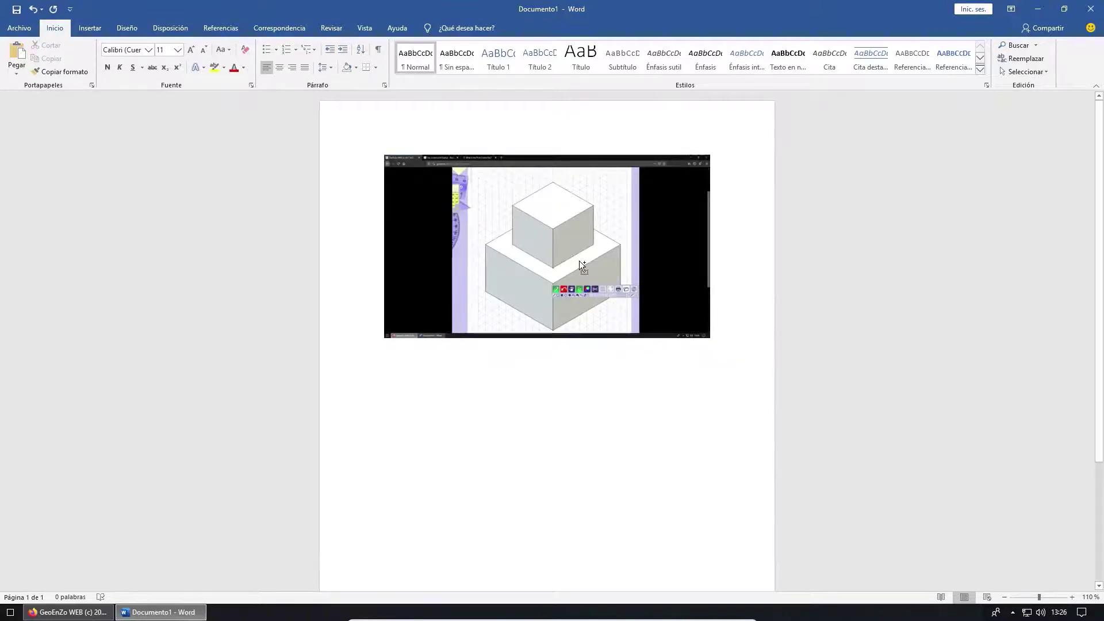
pyautogui.keyDown('ctrl'); pyautogui.scroll(3, 578, 262); pyautogui.keyUp('ctrl')
pyautogui.keyDown('ctrl'); pyautogui.scroll(6, 579, 261); pyautogui.keyUp('ctrl')
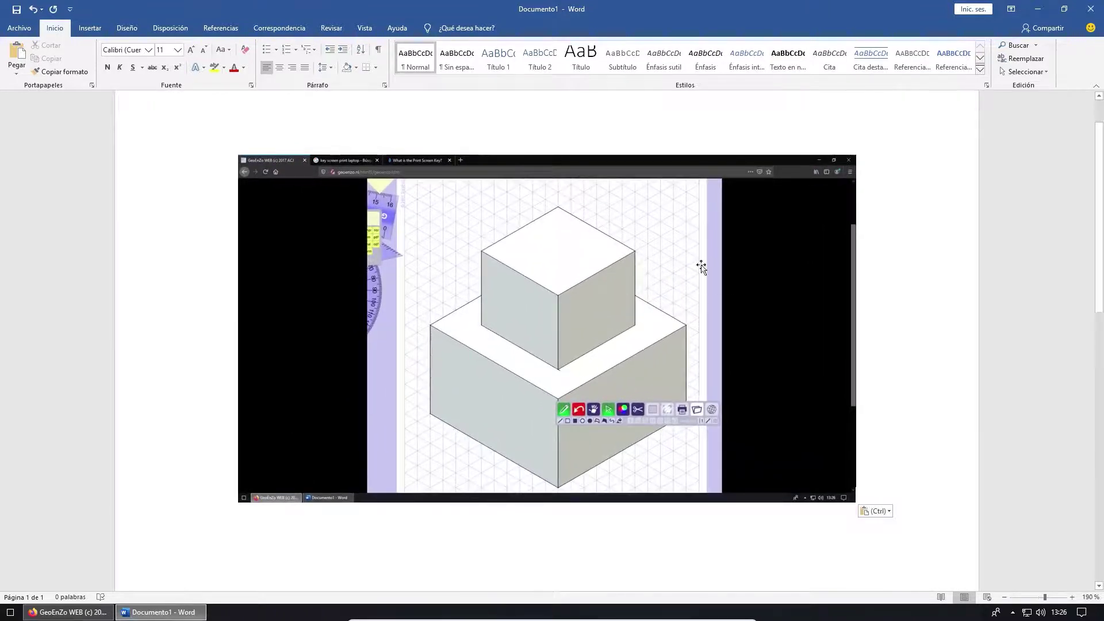
# Crop the right side of the pasted screenshot to a width of 11.62 cm and return to the GeoEnZo page in the browser
pyautogui.click(748, 241)
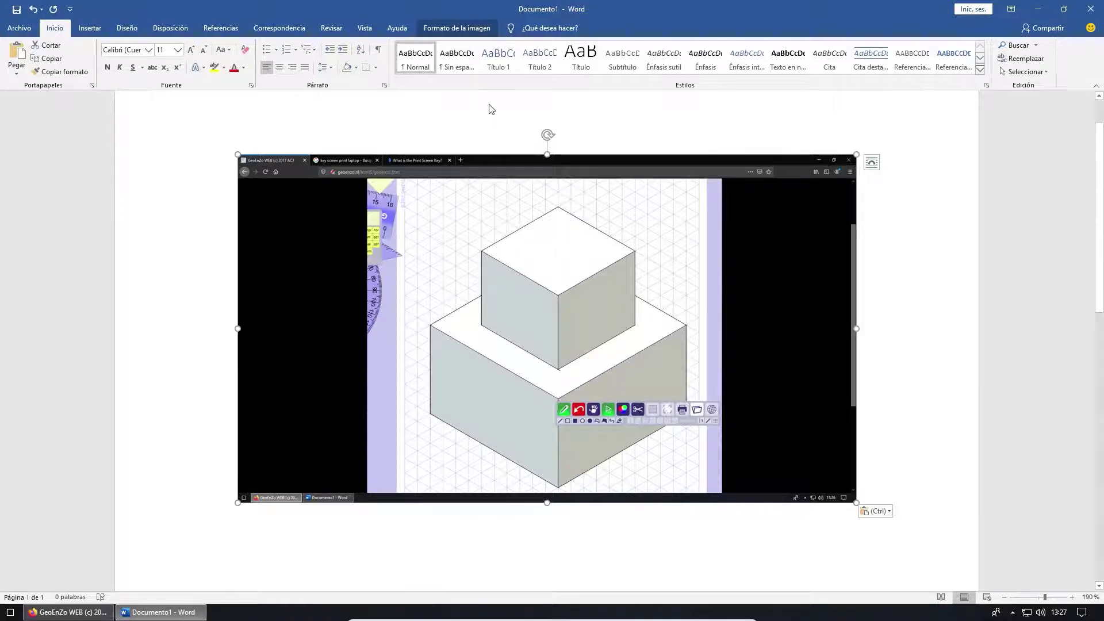
pyautogui.click(457, 29)
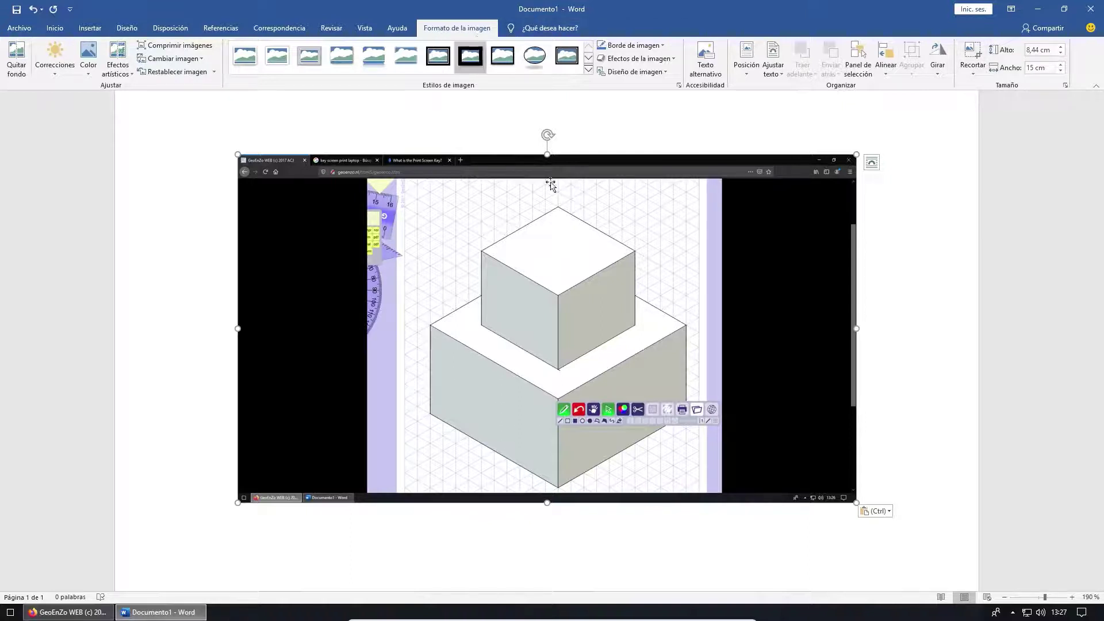
pyautogui.click(972, 55)
pyautogui.moveTo(803, 326); pyautogui.dragTo(717, 329)
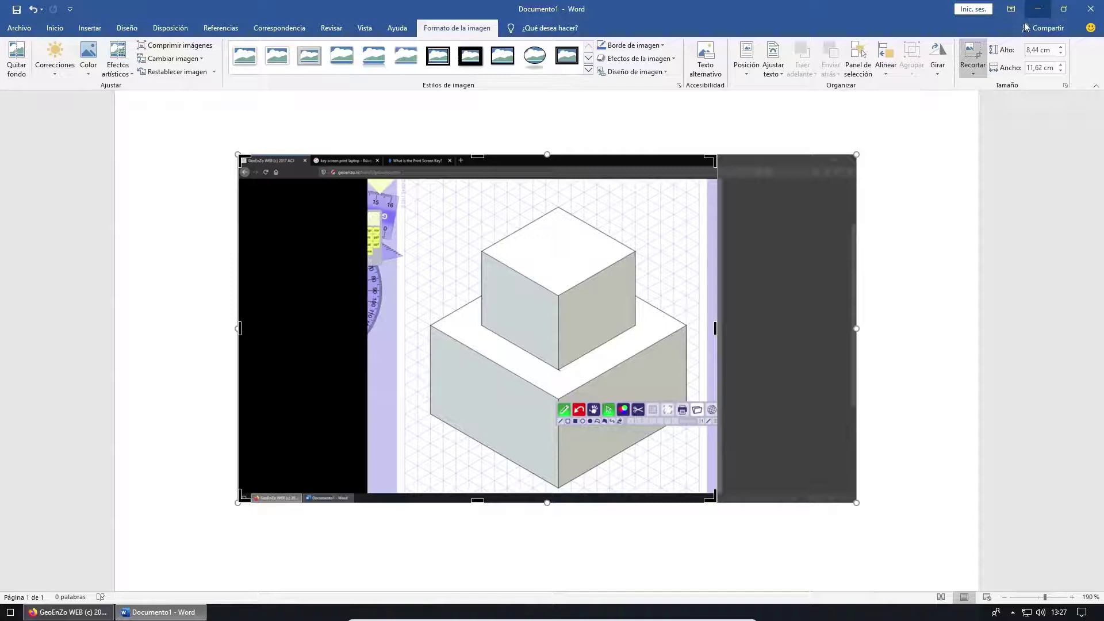
pyautogui.click(1038, 12)
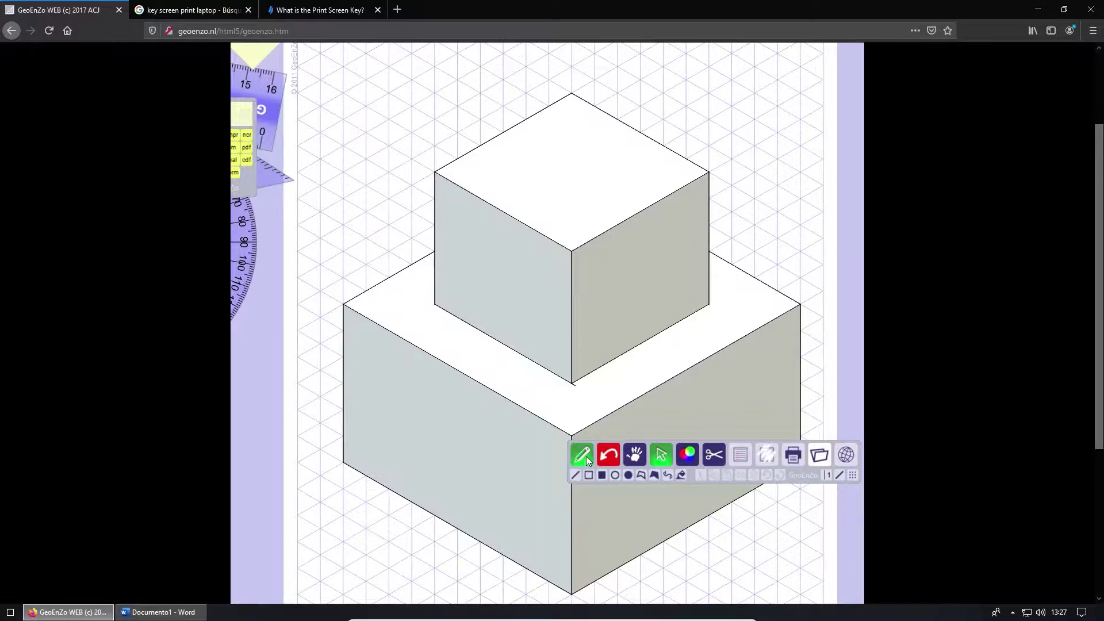
# Bring the whole cube-and-base drawing into view in GeoEnZo and capture the screen while the drawing tools are hidden
pyautogui.scroll(1, 586, 456)
pyautogui.scroll(-2, 592, 454)
pyautogui.scroll(2, 618, 397)
pyautogui.scroll(-2, 615, 394)
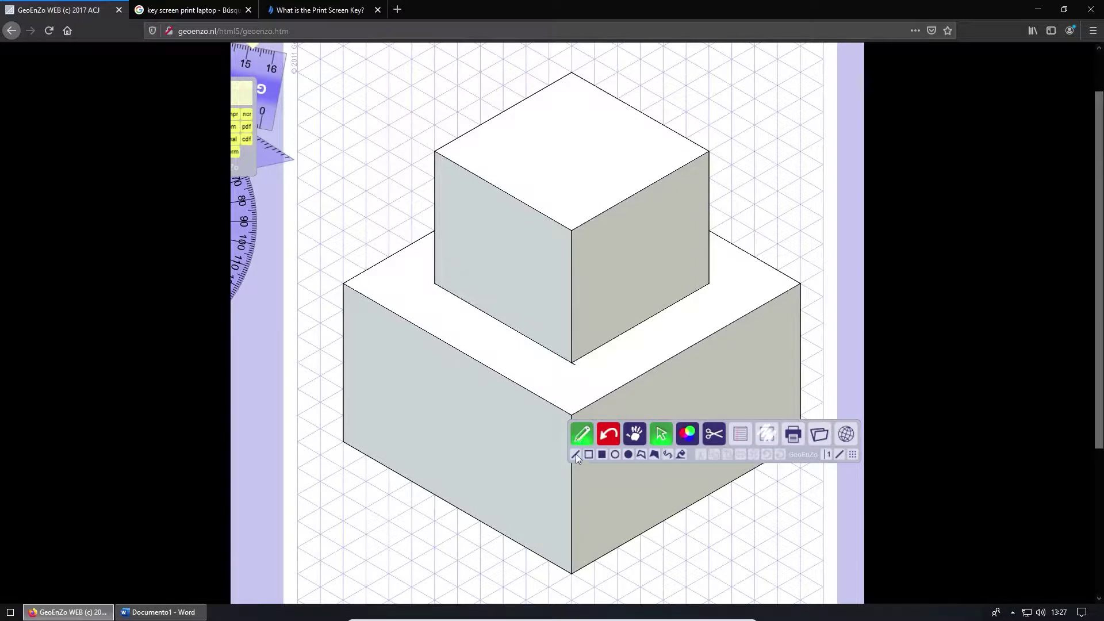
pyautogui.click(315, 511)
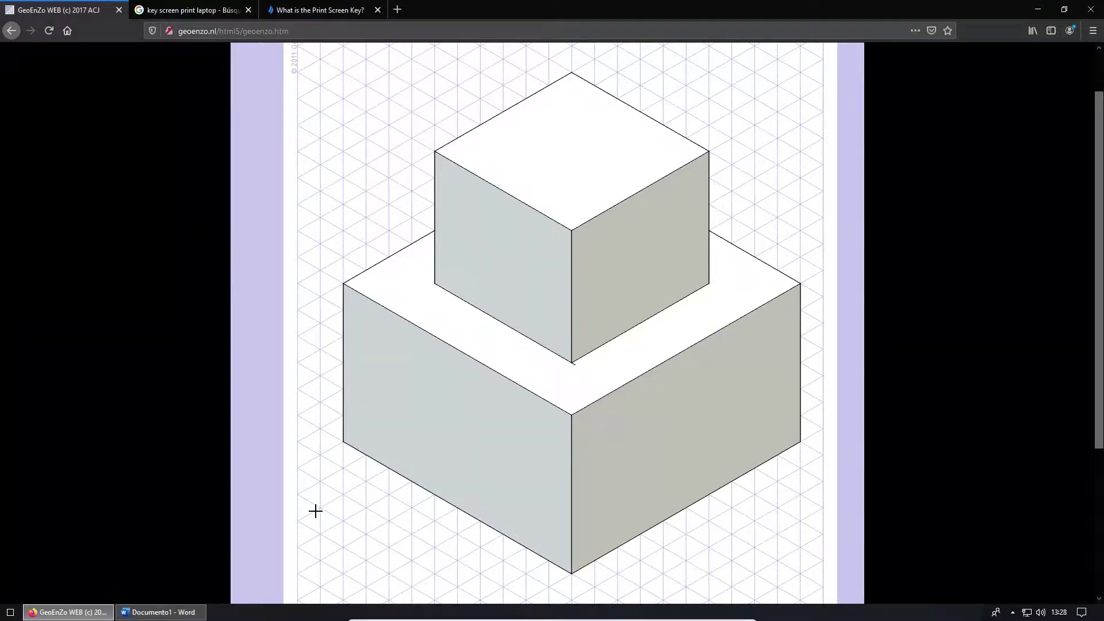
pyautogui.click(316, 511)
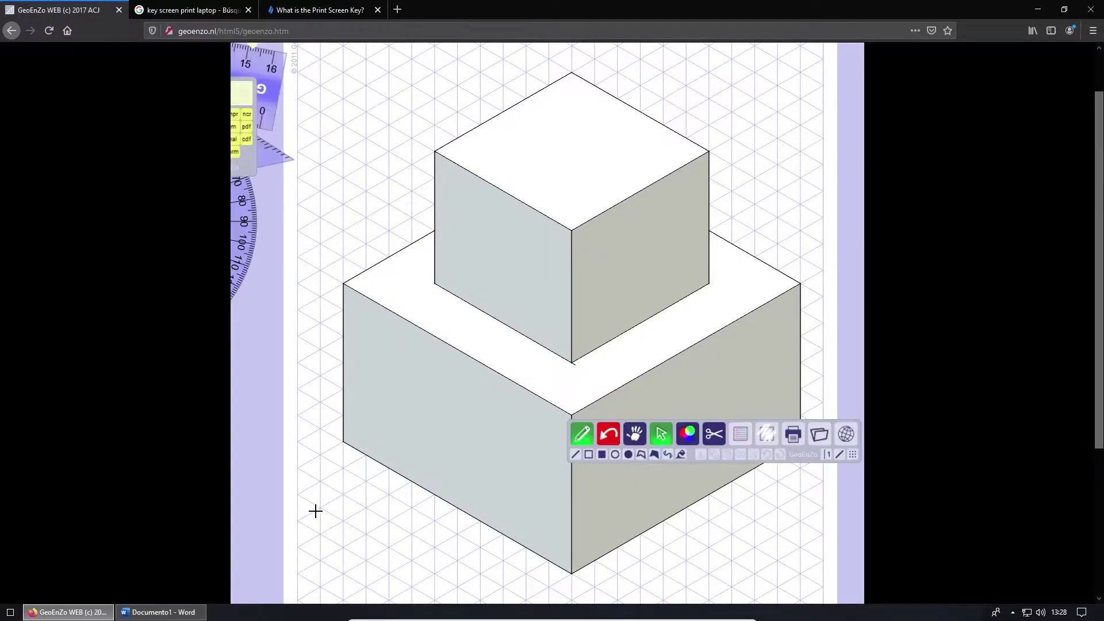
# Switch to the Word document and replace the old cropped screenshot with the newly captured one without the drawing tools
pyautogui.click(324, 12)
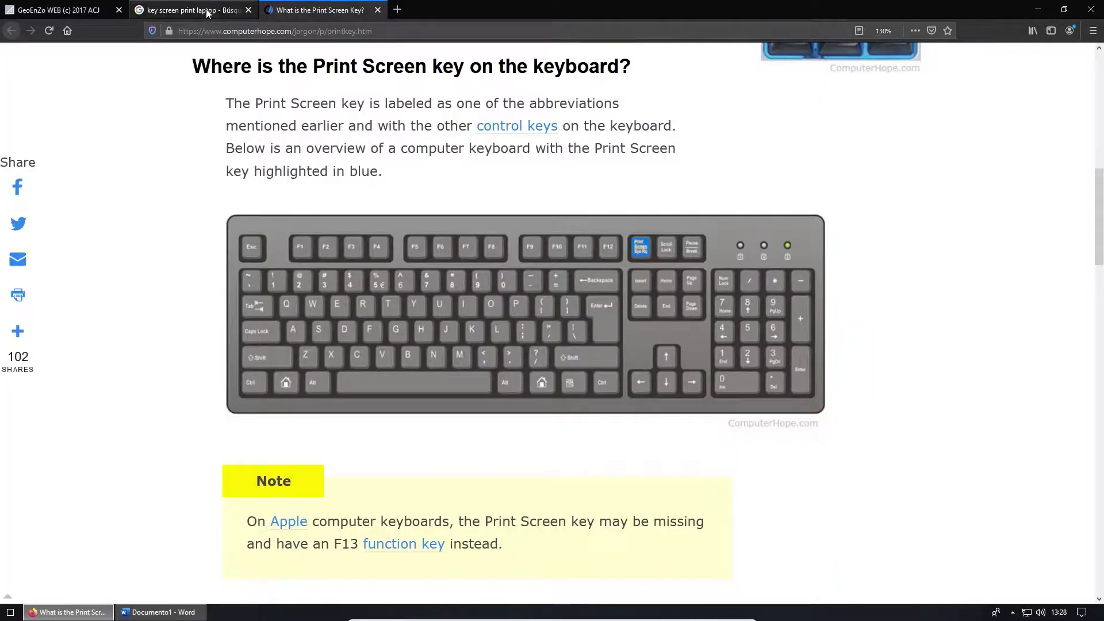
pyautogui.click(163, 612)
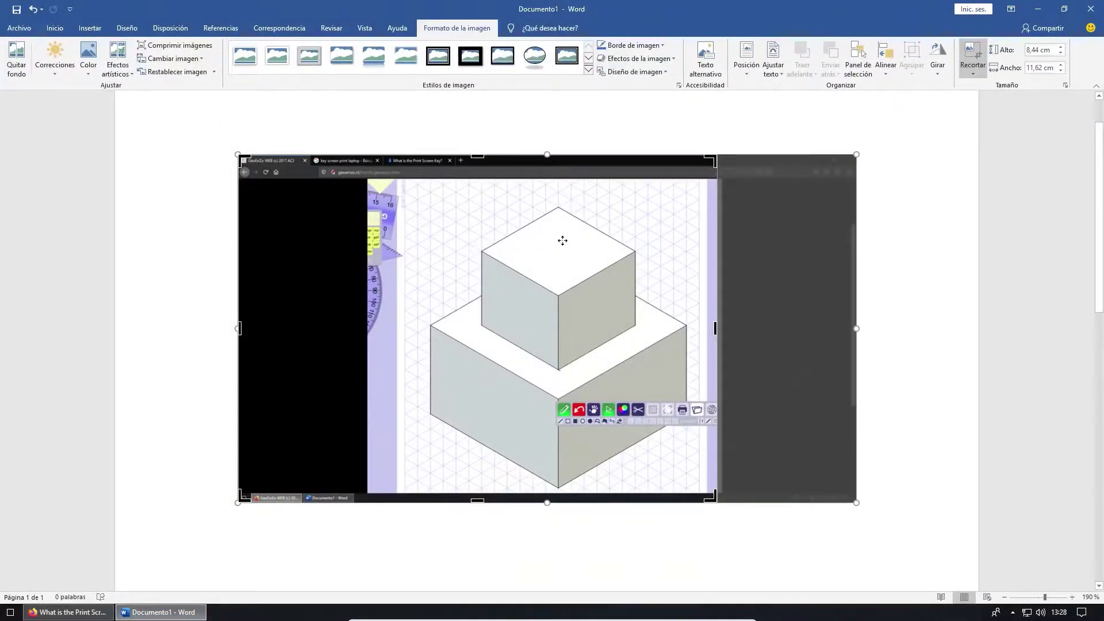
pyautogui.hotkey('ctrl', 'z')
pyautogui.hotkey('ctrl', 'v')
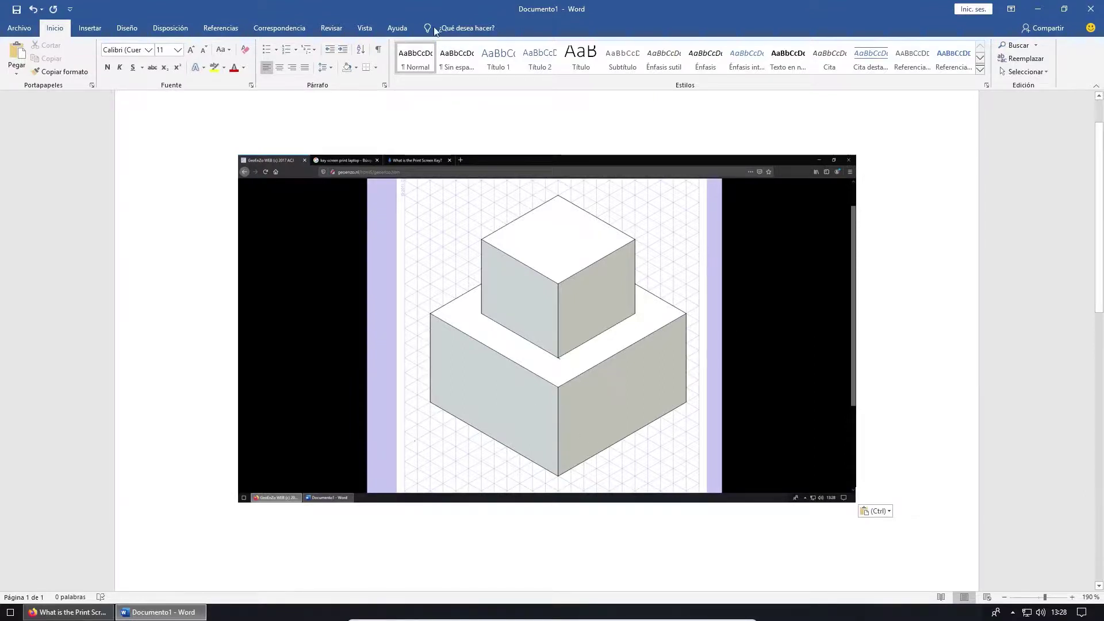
# Crop both sides of the pasted screenshot to the drawing's grid, leaving a width of 7.21 cm
pyautogui.click(552, 191)
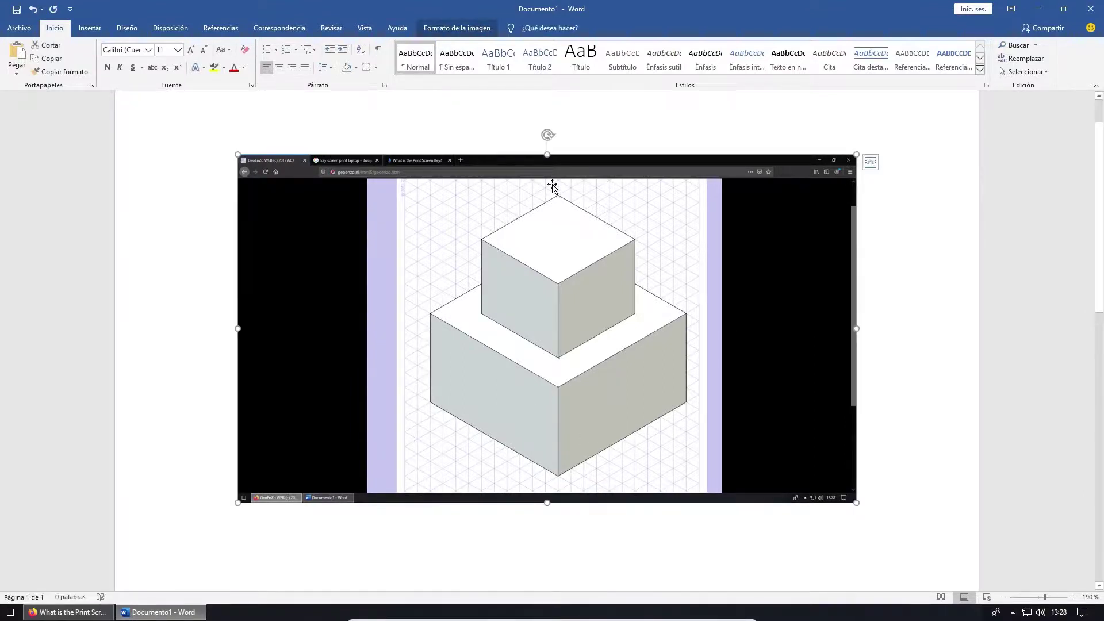
pyautogui.click(470, 31)
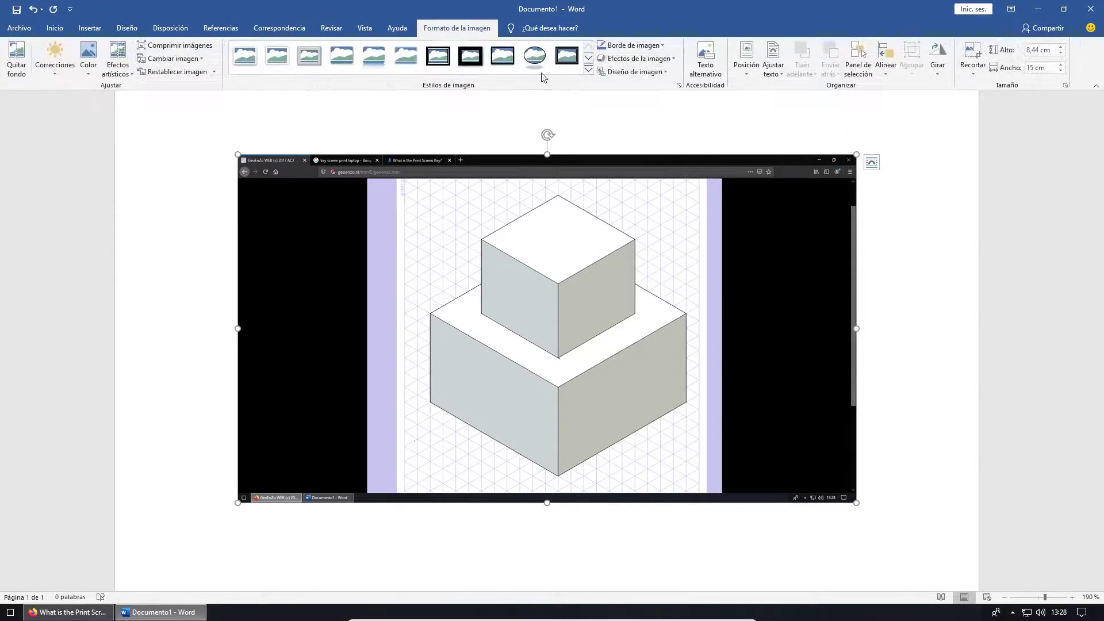
pyautogui.click(971, 53)
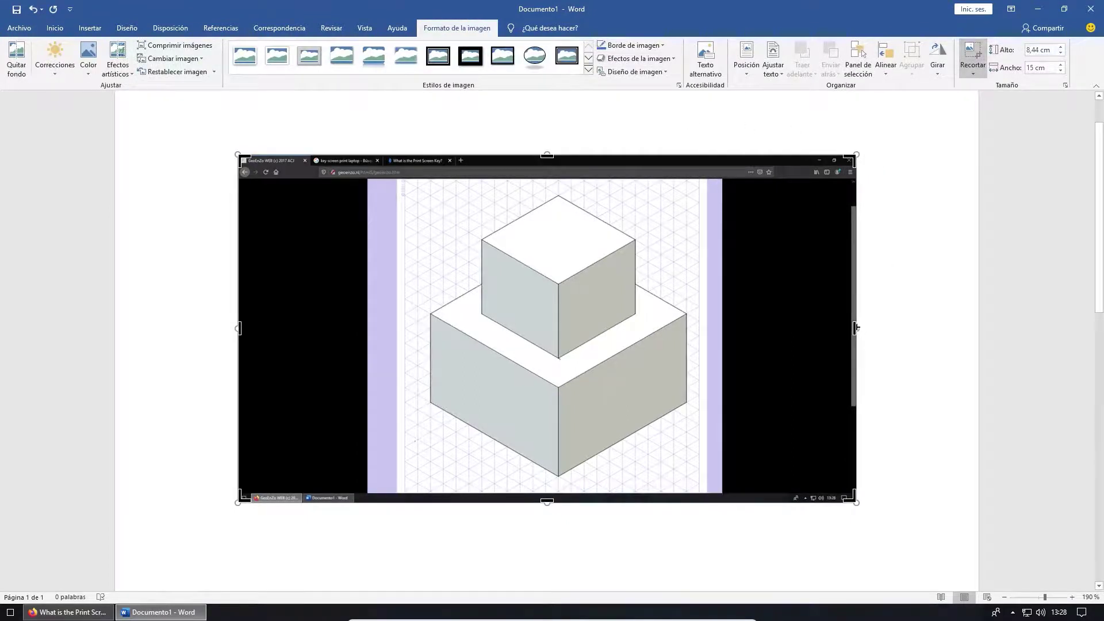
pyautogui.moveTo(760, 327); pyautogui.dragTo(711, 333)
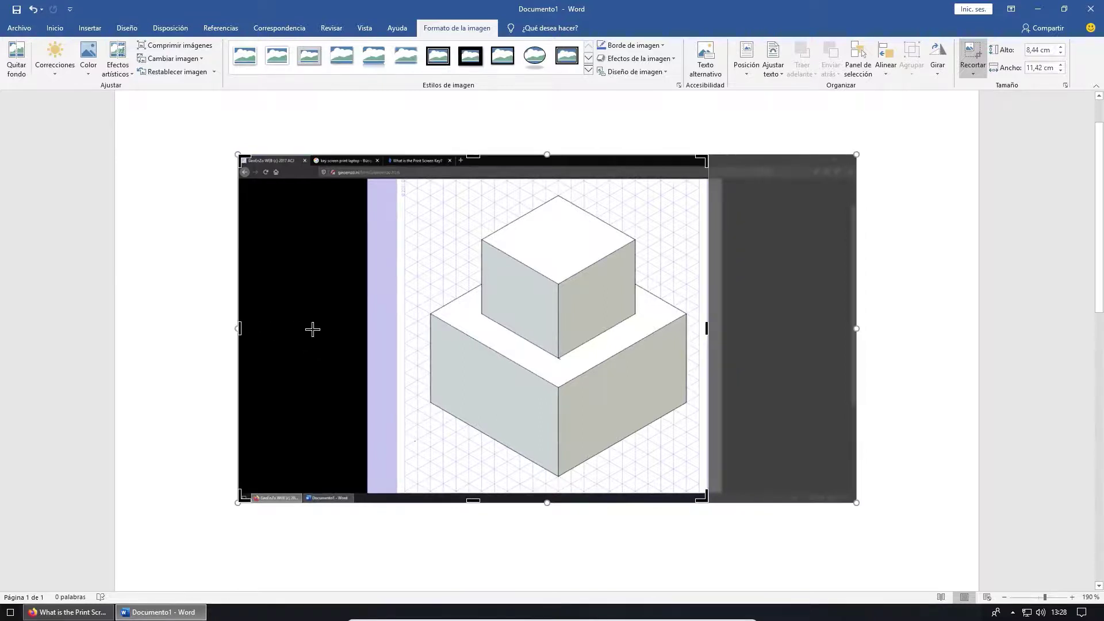
pyautogui.moveTo(396, 329); pyautogui.dragTo(415, 330)
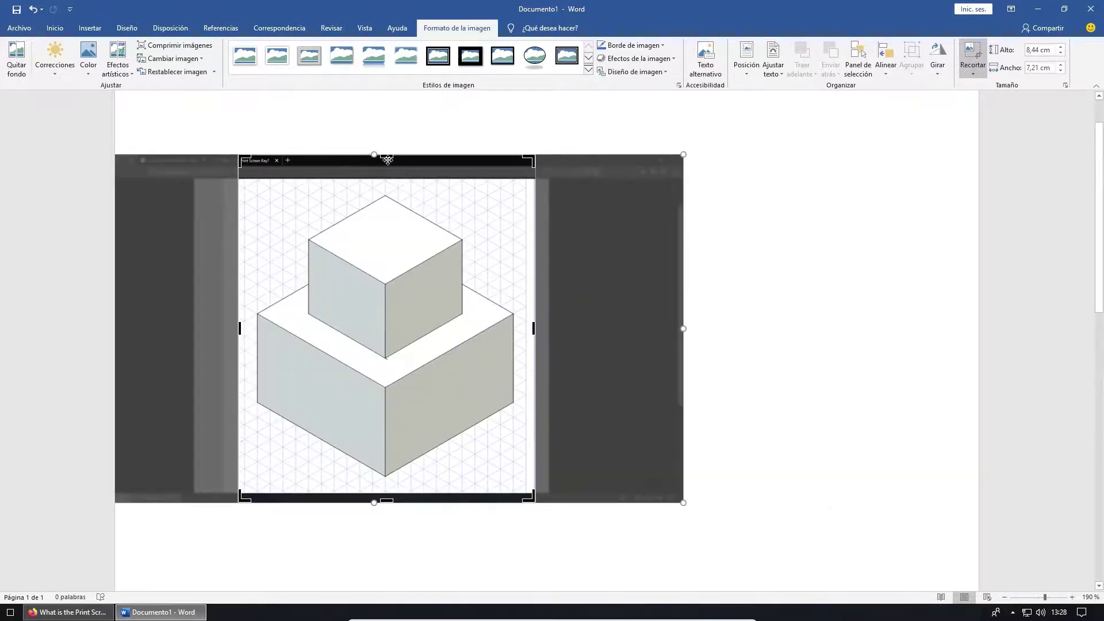
# Crop the browser bars and taskbar off the screenshot's upper and lower edges to a height of 7.34 cm, and apply the crop
pyautogui.moveTo(387, 156); pyautogui.dragTo(386, 183)
pyautogui.moveTo(389, 474); pyautogui.dragTo(390, 457)
pyautogui.moveTo(390, 458); pyautogui.dragTo(388, 457)
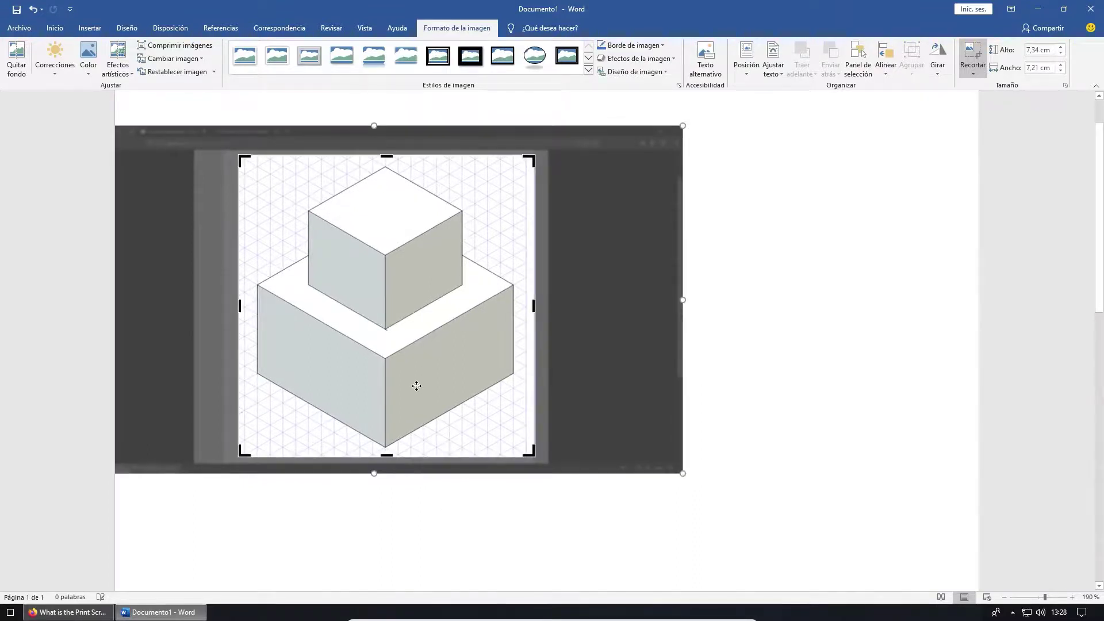
pyautogui.press('Escape')
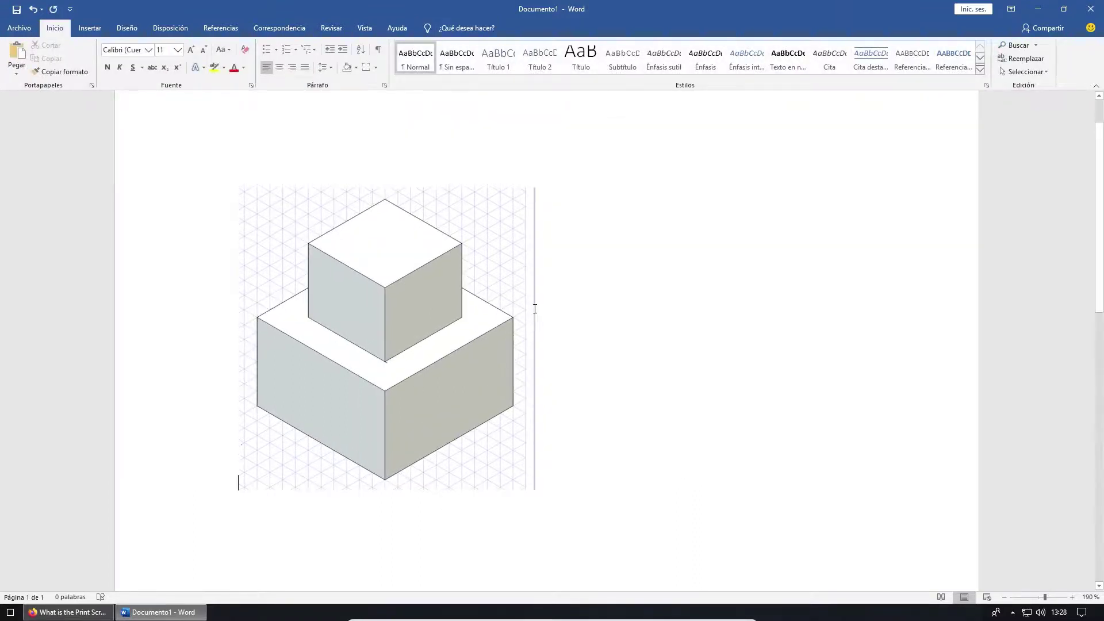
# Enlarge the cropped picture proportionally until it spans about the full width between the page margins, and deselect it
pyautogui.scroll(-8, 589, 300)
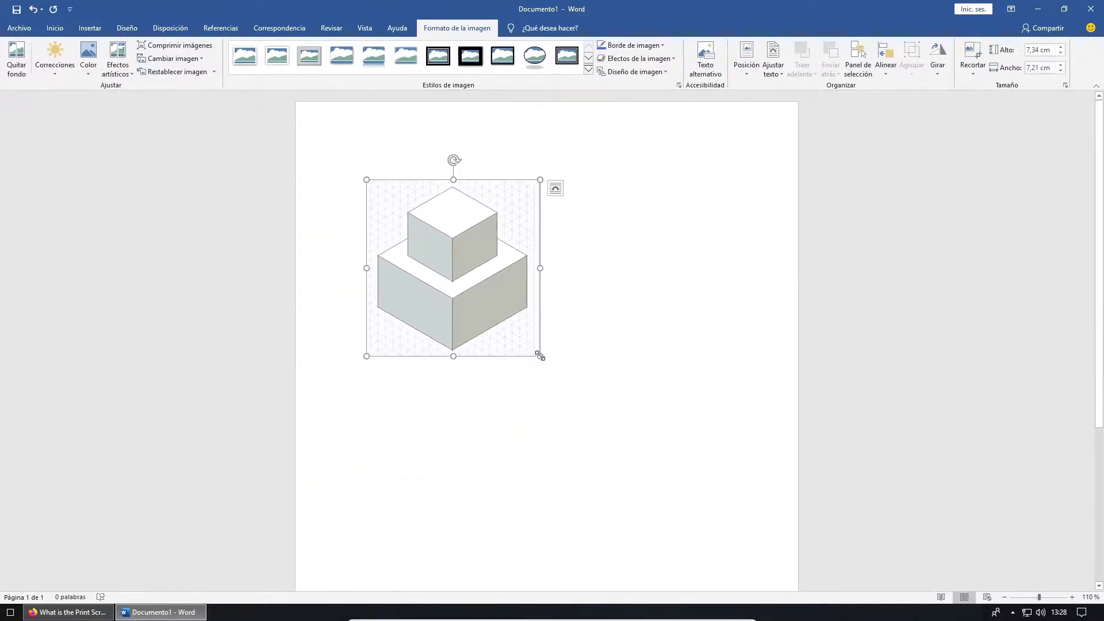
pyautogui.moveTo(659, 436); pyautogui.dragTo(631, 395)
pyautogui.click(688, 168)
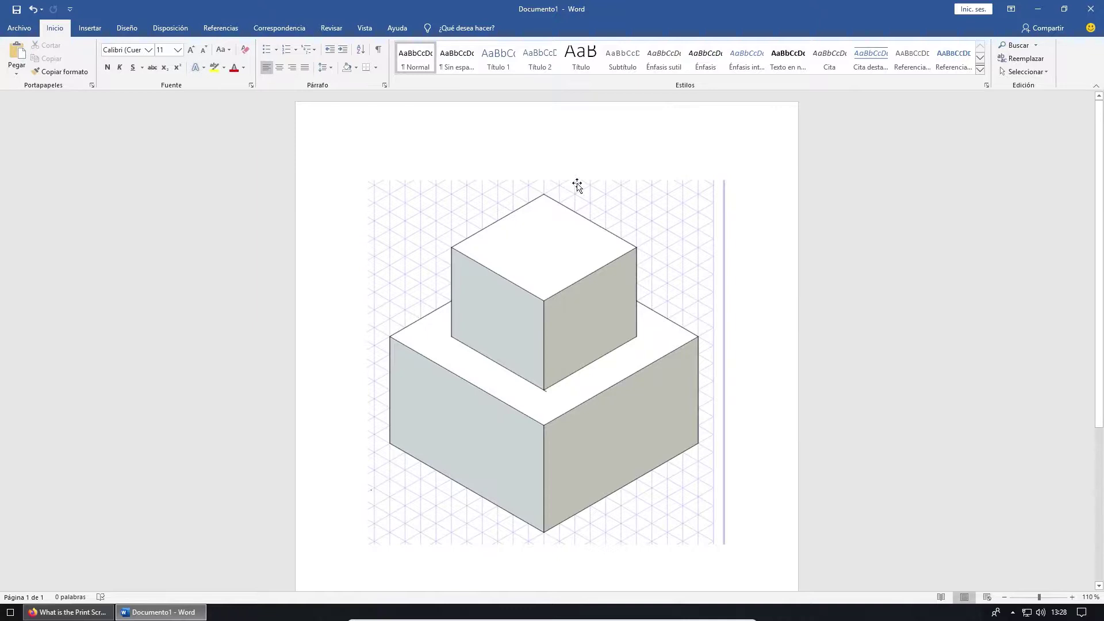
# Save the document as a Word file named prismas in the Documentos folder and close Word
pyautogui.click(22, 28)
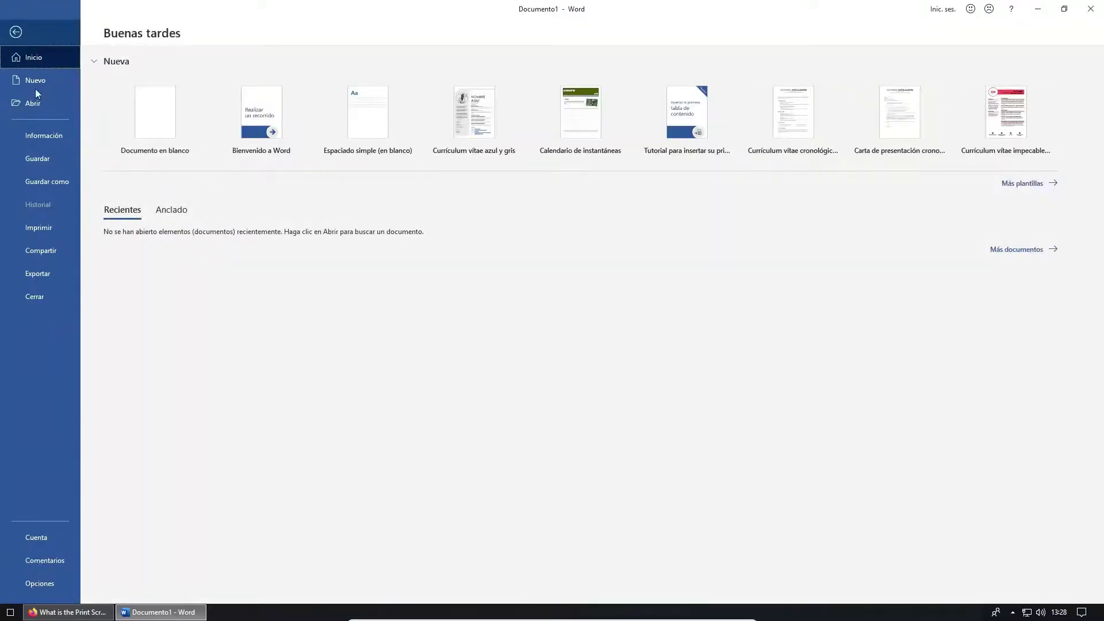
pyautogui.click(52, 182)
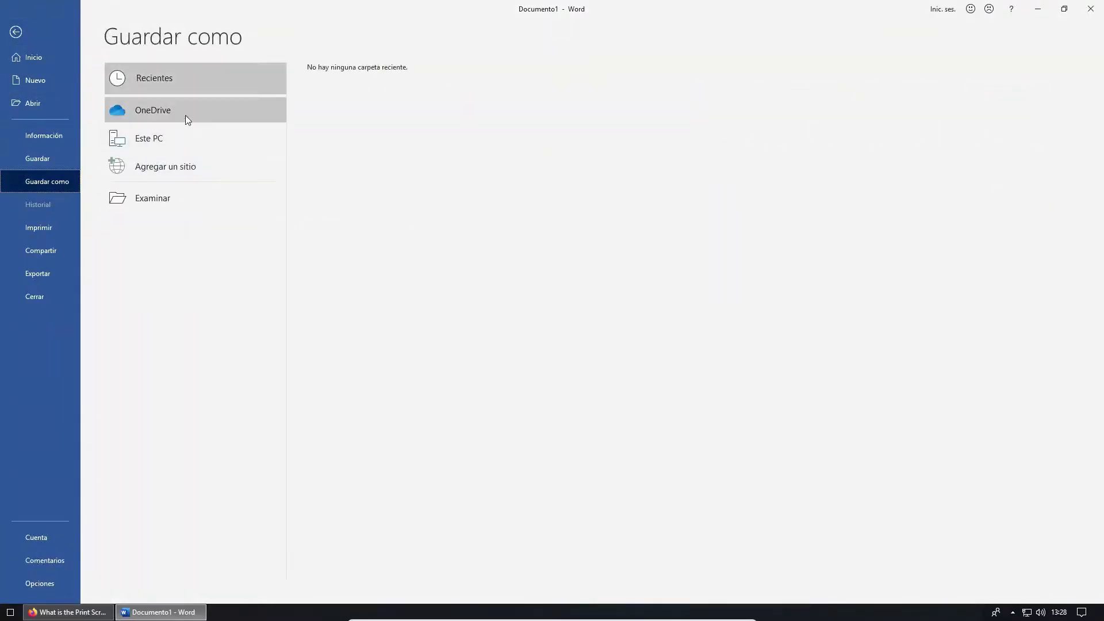
pyautogui.click(154, 198)
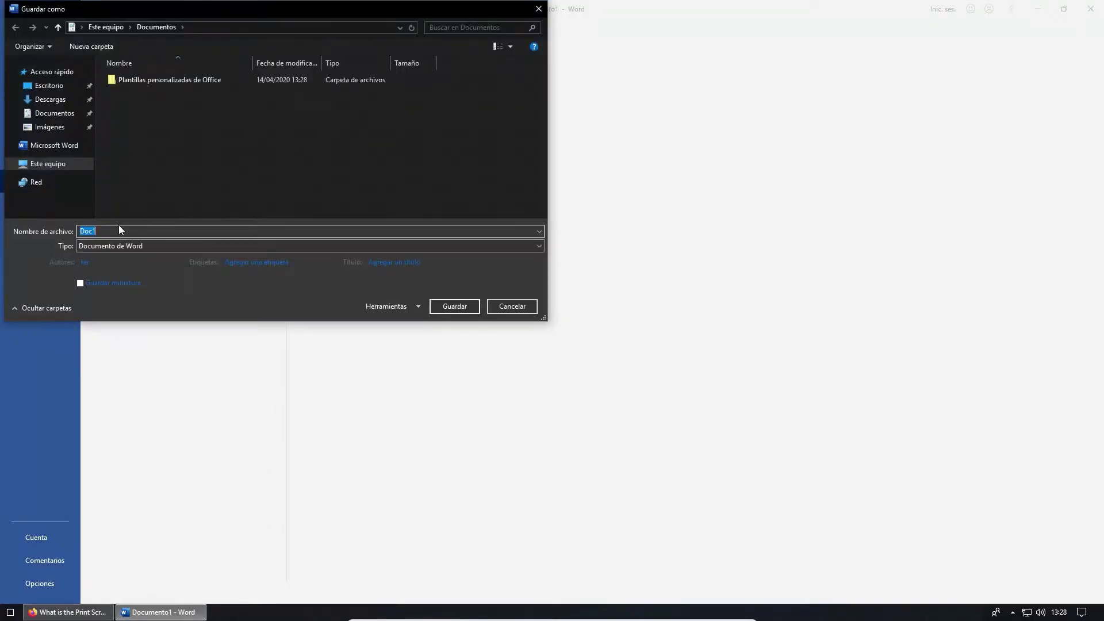
pyautogui.write('prismas')
pyautogui.press('Return')
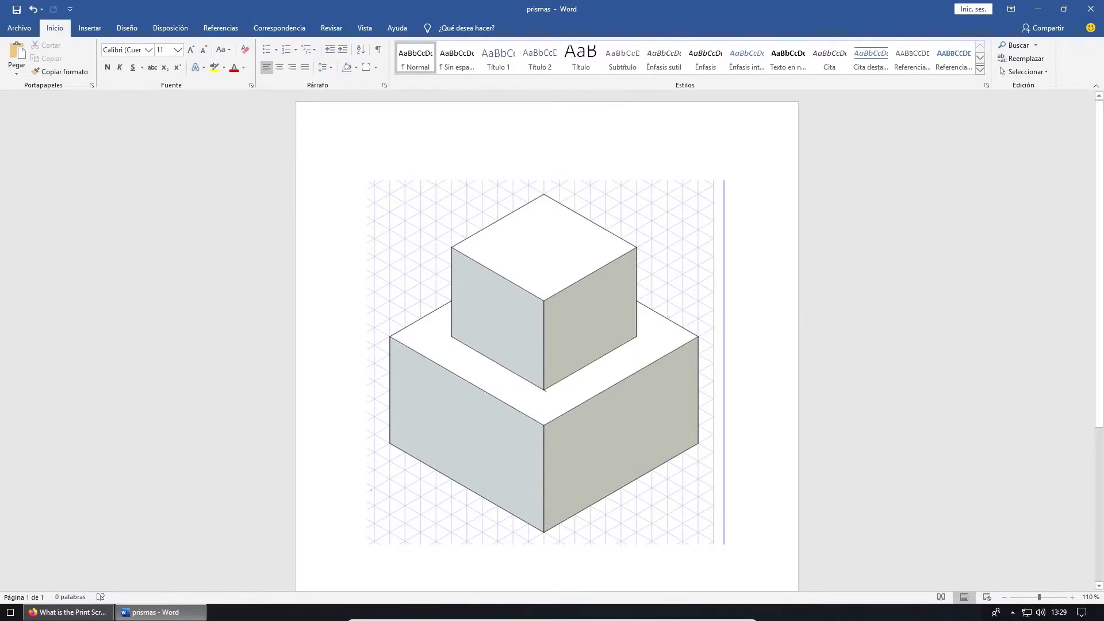
pyautogui.click(1090, 9)
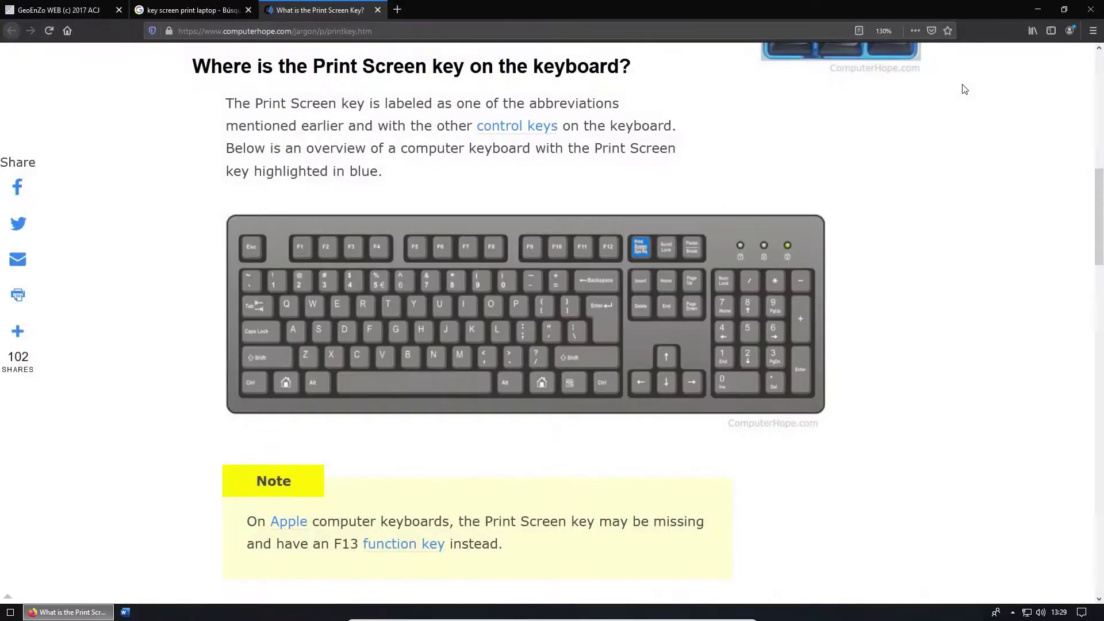